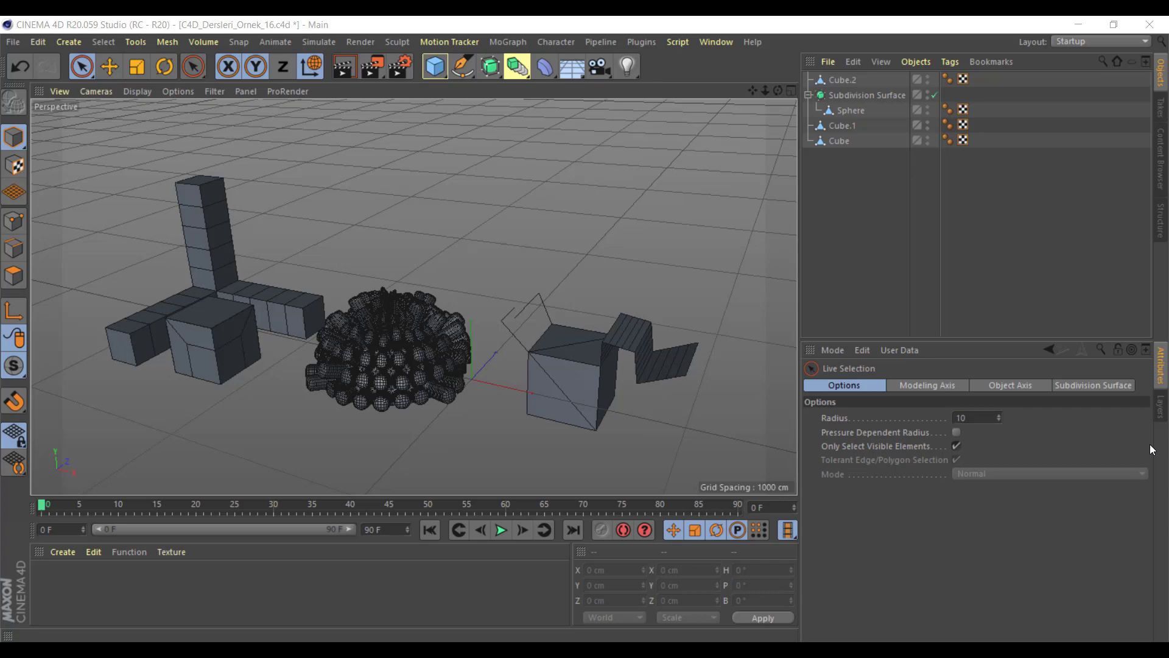
Zoom in on the finished C4D_Dersleri_Ornek_16 scene's cubes and extruded sphere
click(1149, 444)
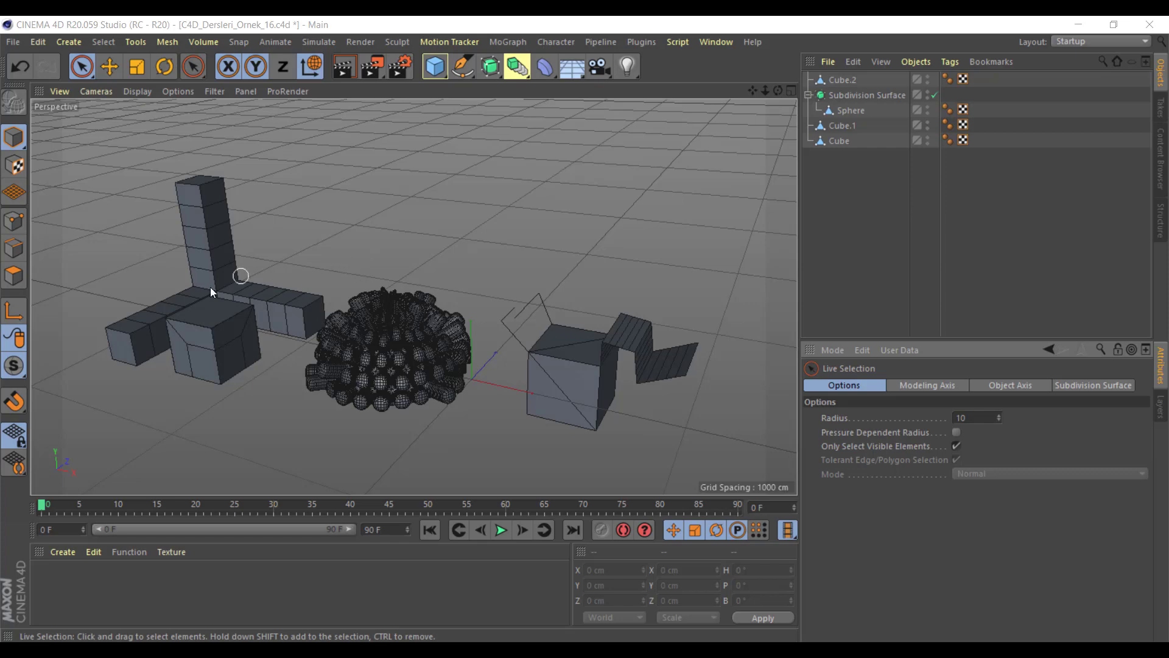
scroll(273, 357, up, 1)
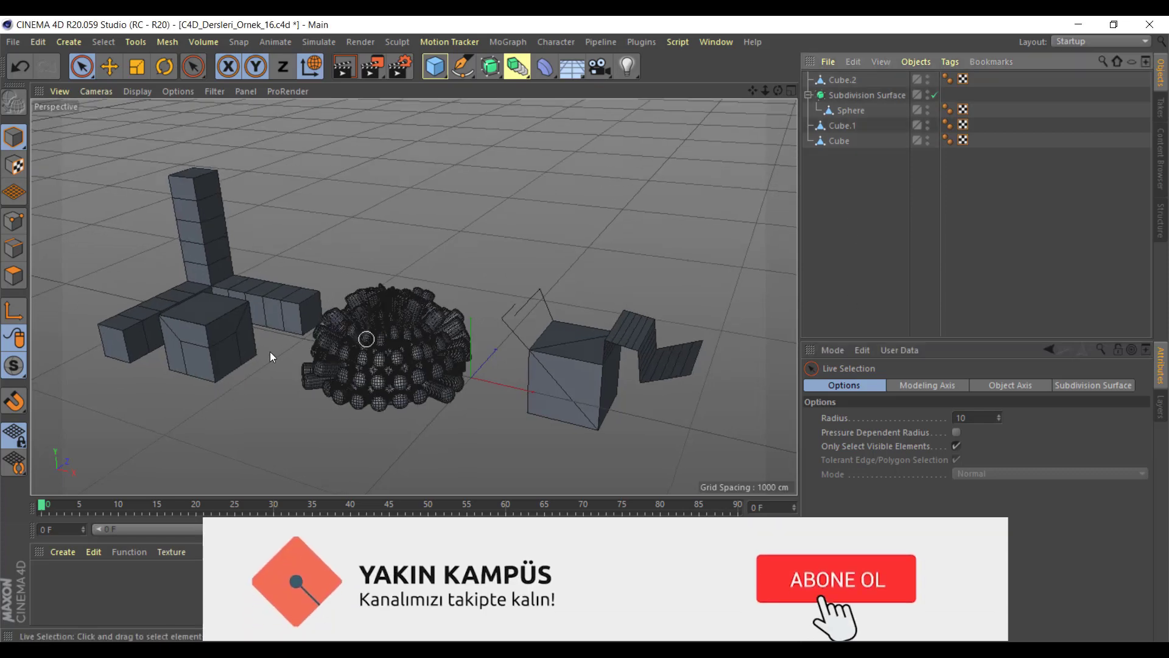
scroll(272, 356, up, 2)
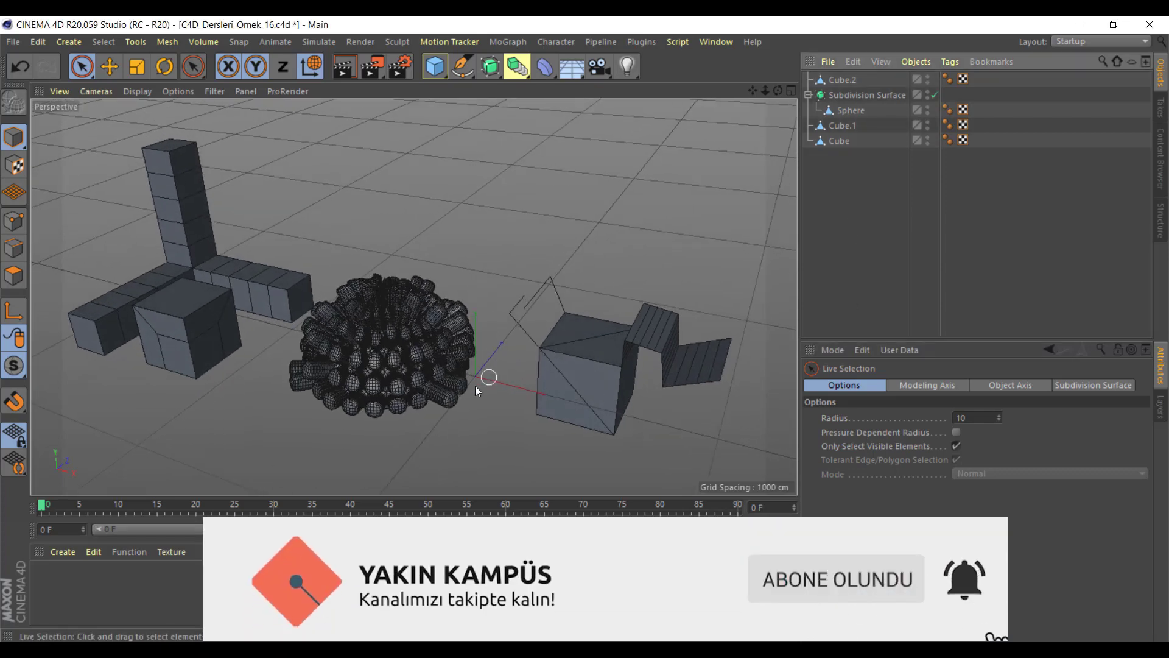
scroll(156, 328, up, 1)
scroll(155, 338, up, 1)
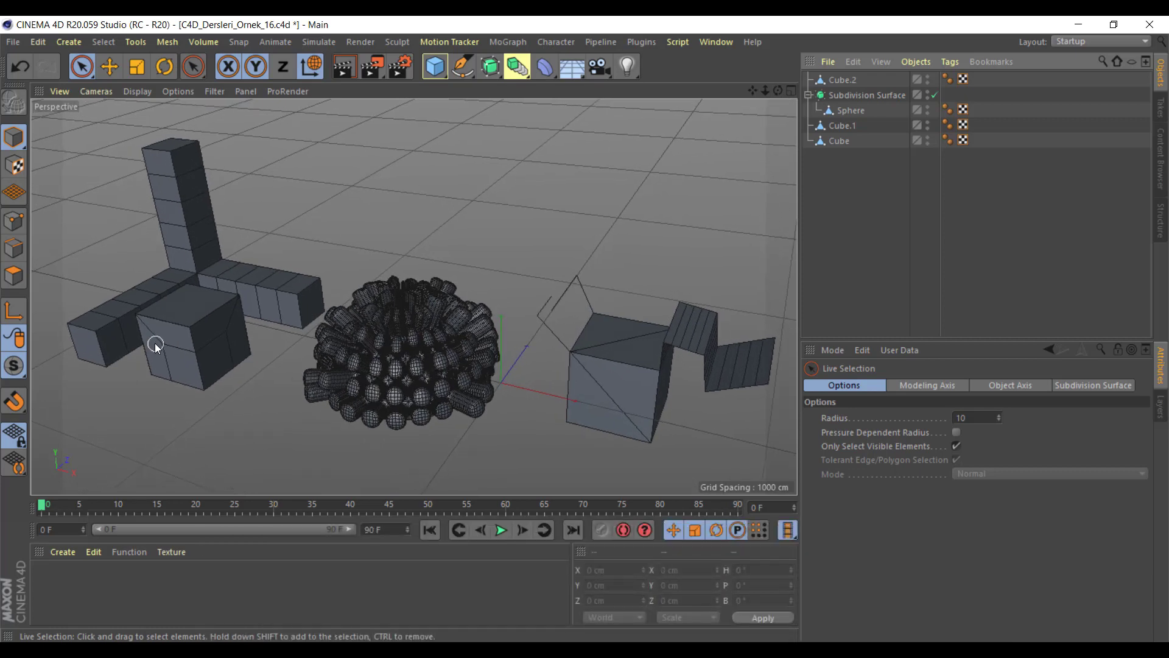
scroll(444, 392, up, 2)
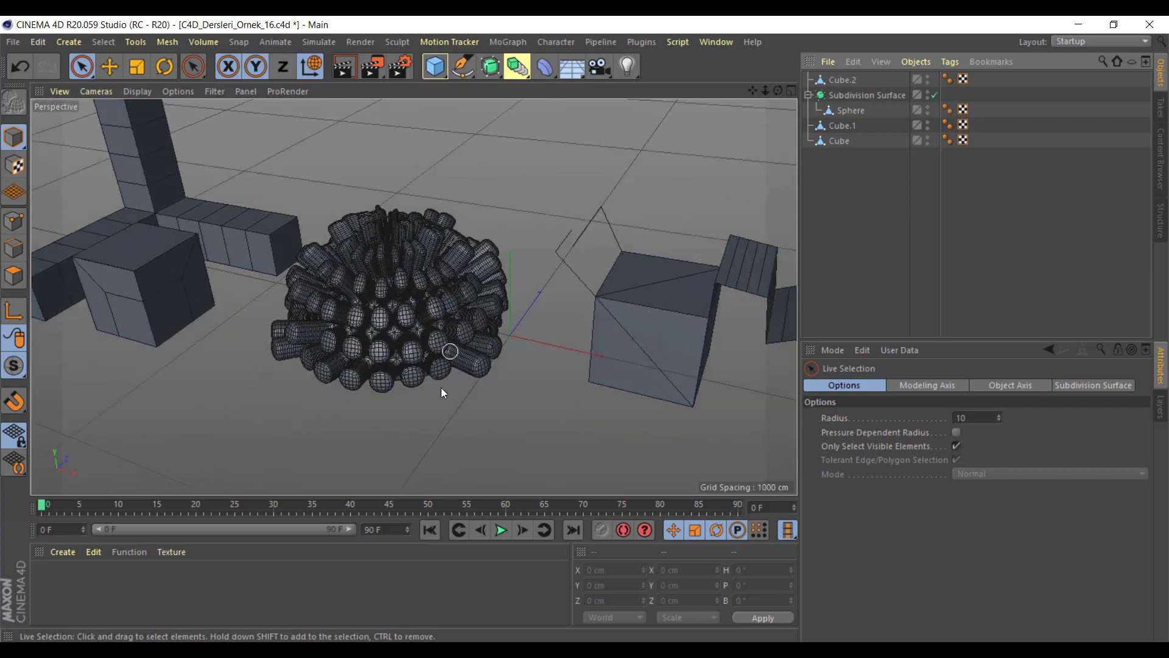
scroll(444, 392, up, 2)
scroll(472, 258, up, 1)
scroll(473, 258, down, 1)
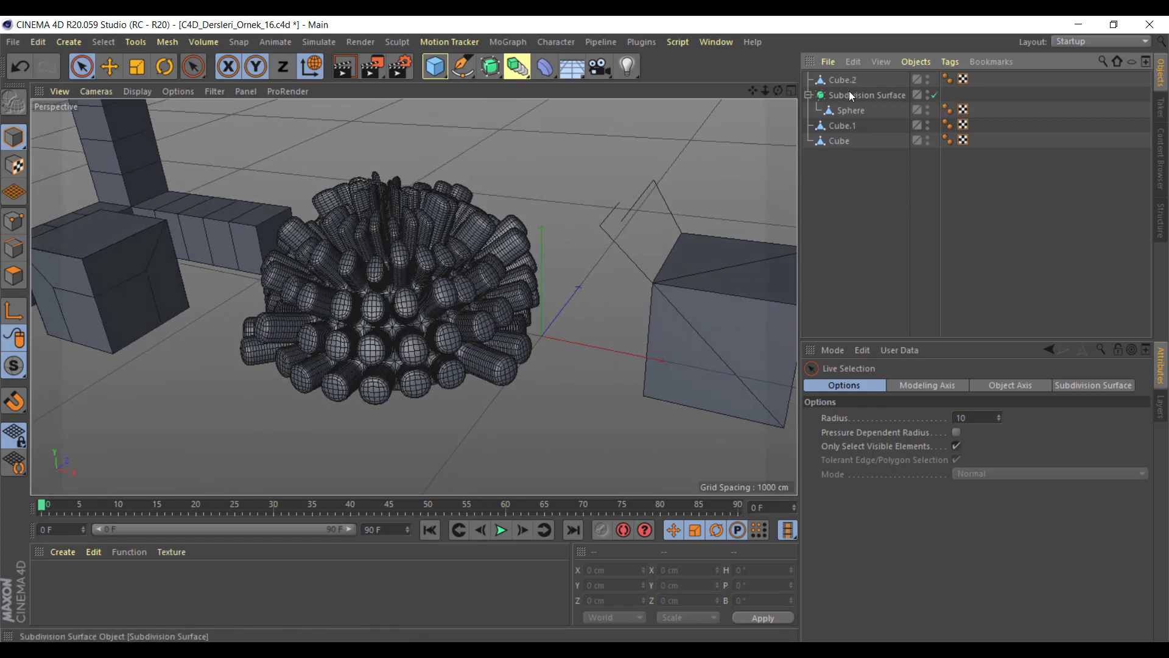
Turn the sphere's smoothing off to reveal the raw mesh, then back on
click(931, 95)
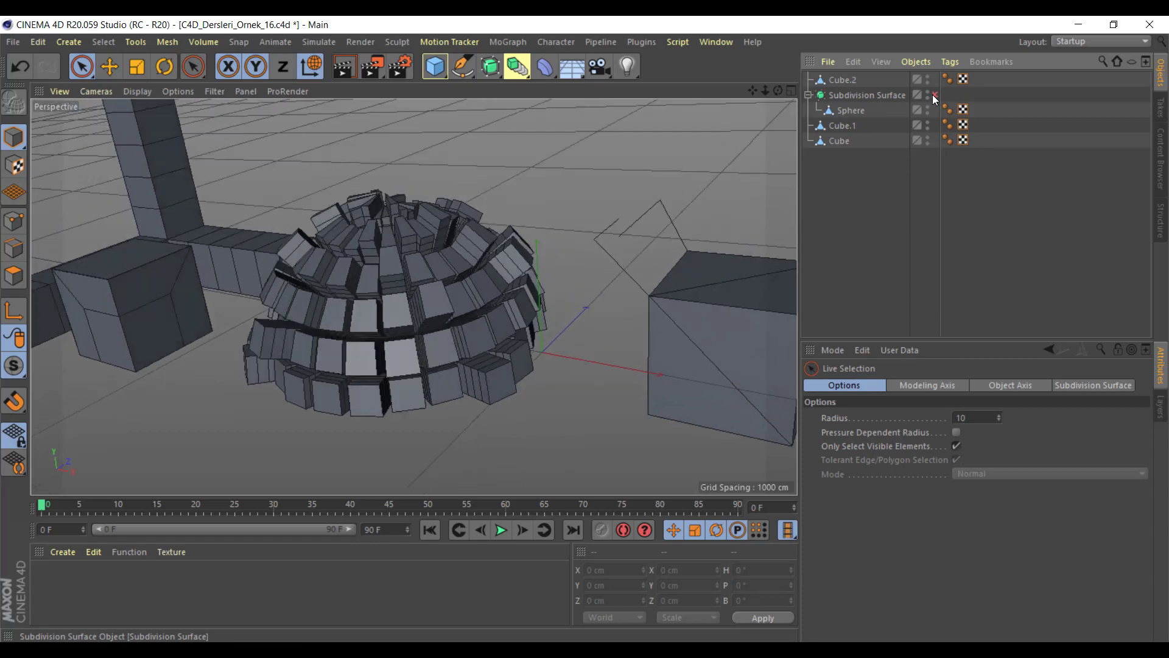
scroll(396, 379, up, 2)
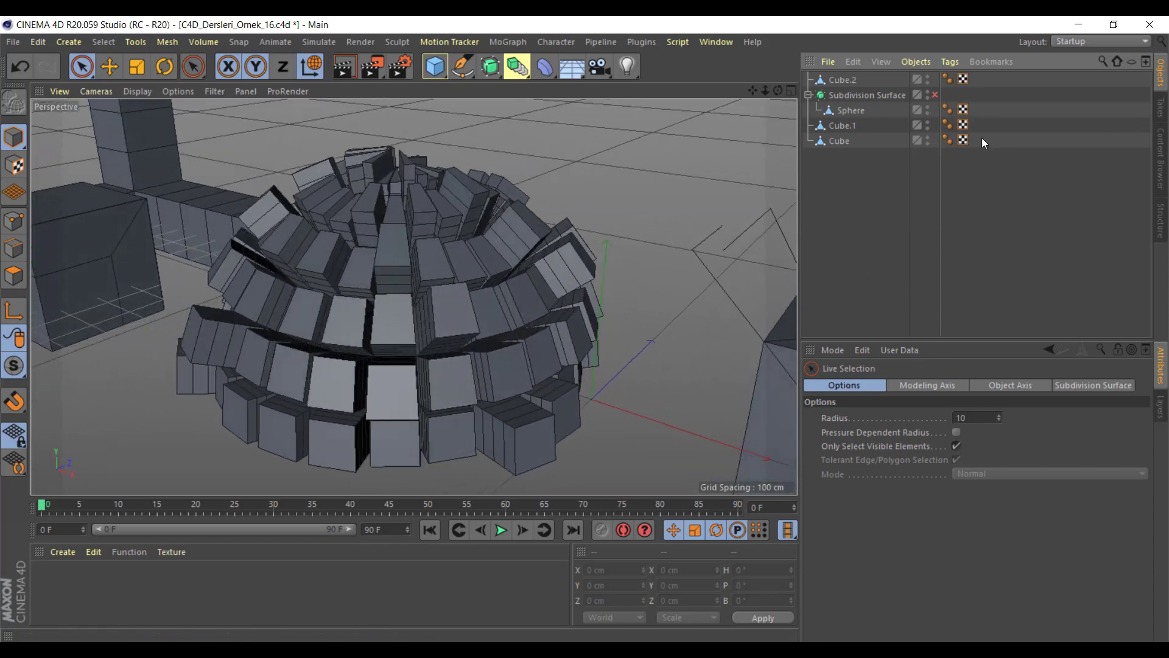
click(932, 94)
scroll(609, 207, down, 2)
scroll(609, 207, down, 2)
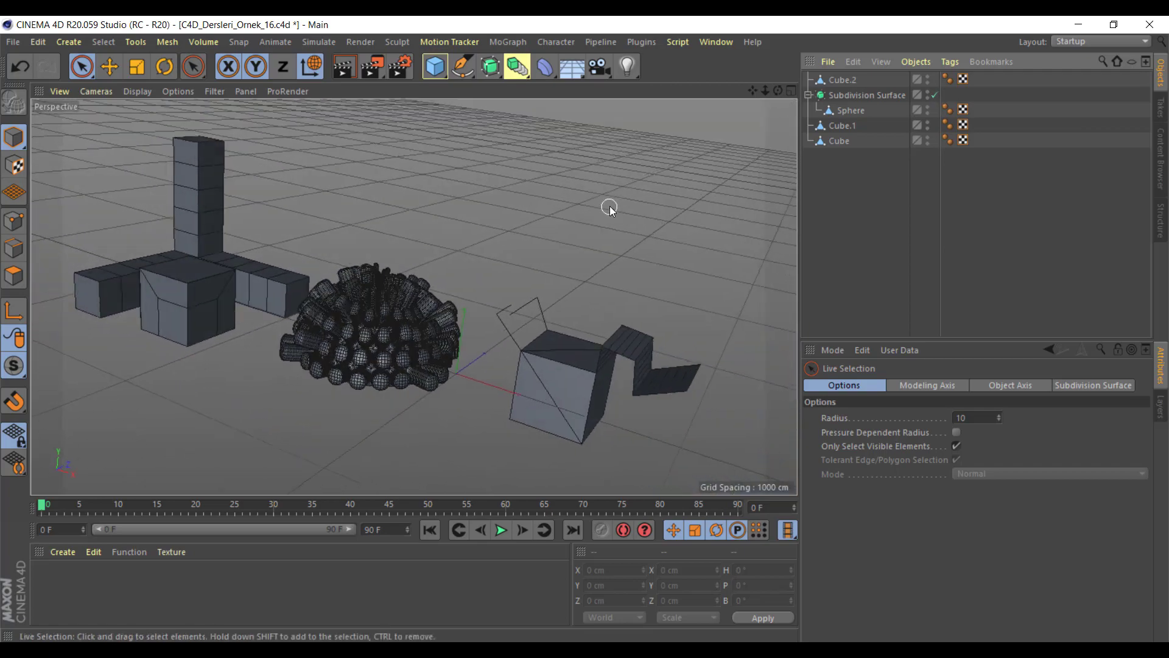
scroll(609, 207, down, 2)
scroll(609, 207, down, 1)
scroll(609, 207, down, 1)
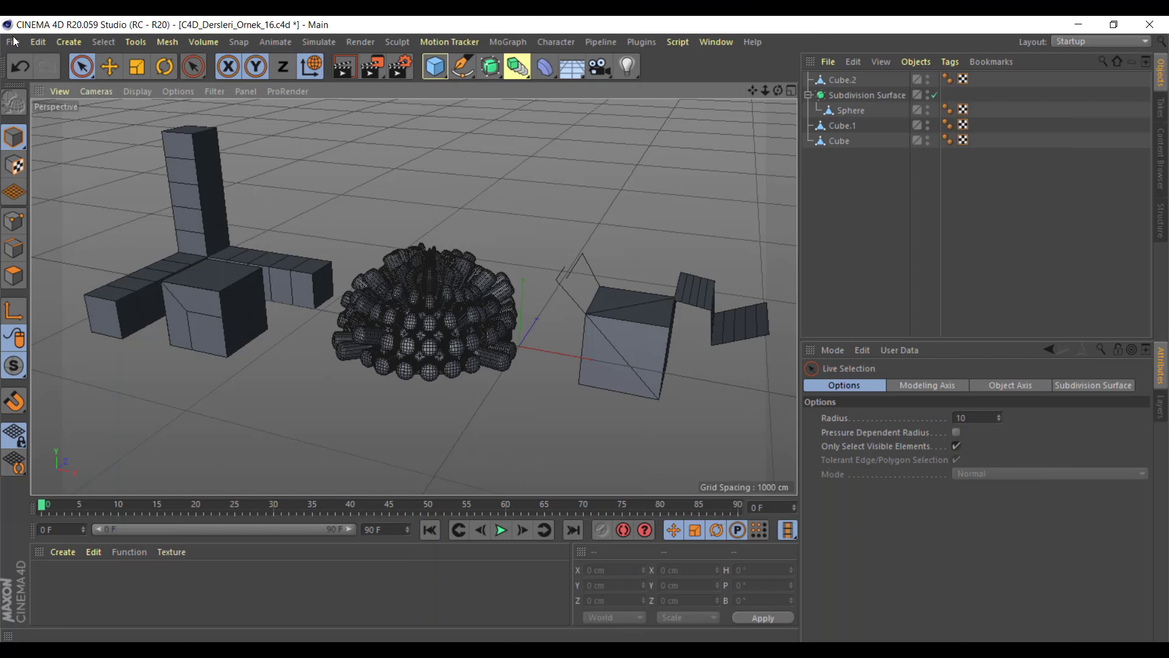
Start a new project with a cube showing 19 X segments in Gouraud Shading (Lines)
click(13, 41)
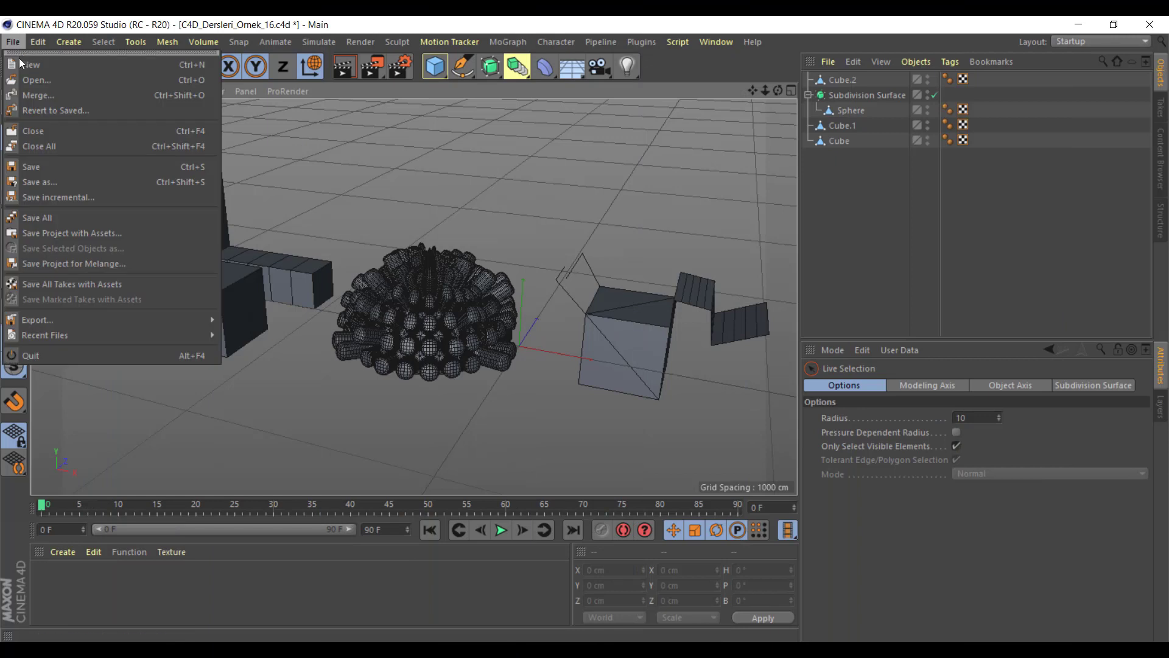
click(31, 67)
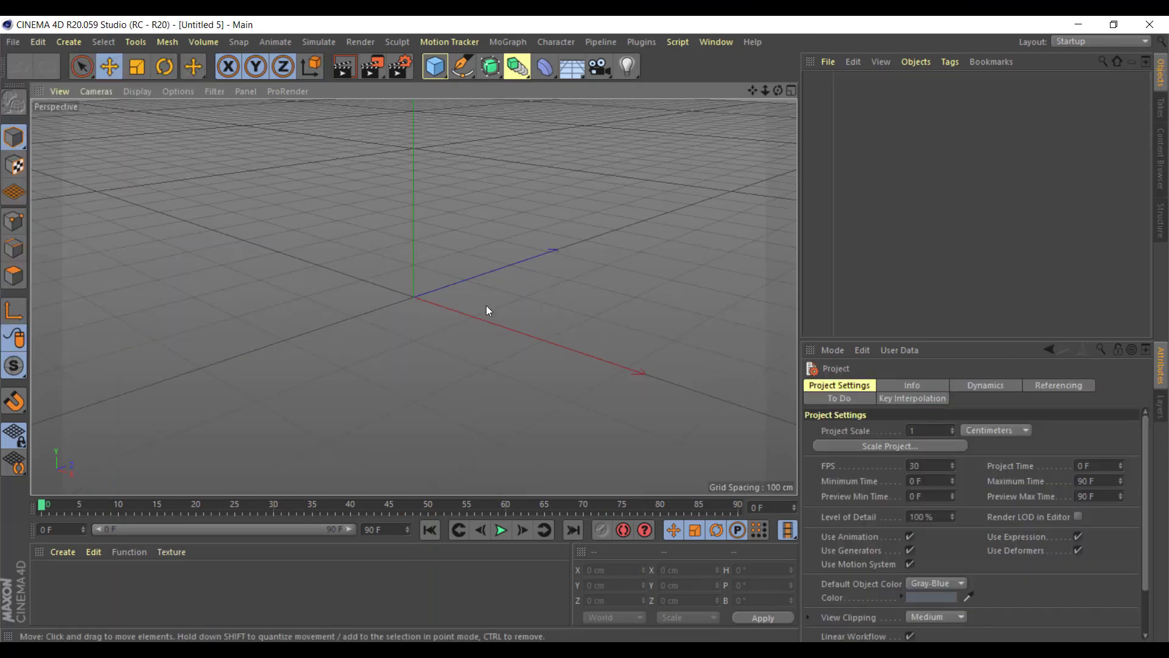
click(442, 69)
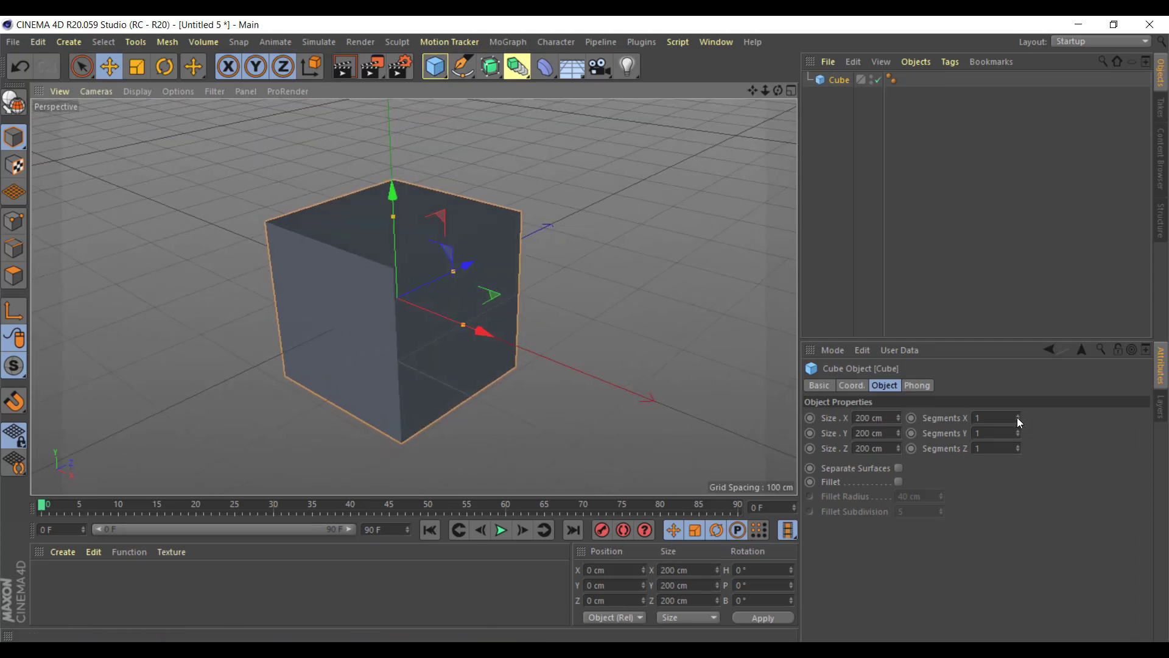
drag(1018, 419, 1018, 396)
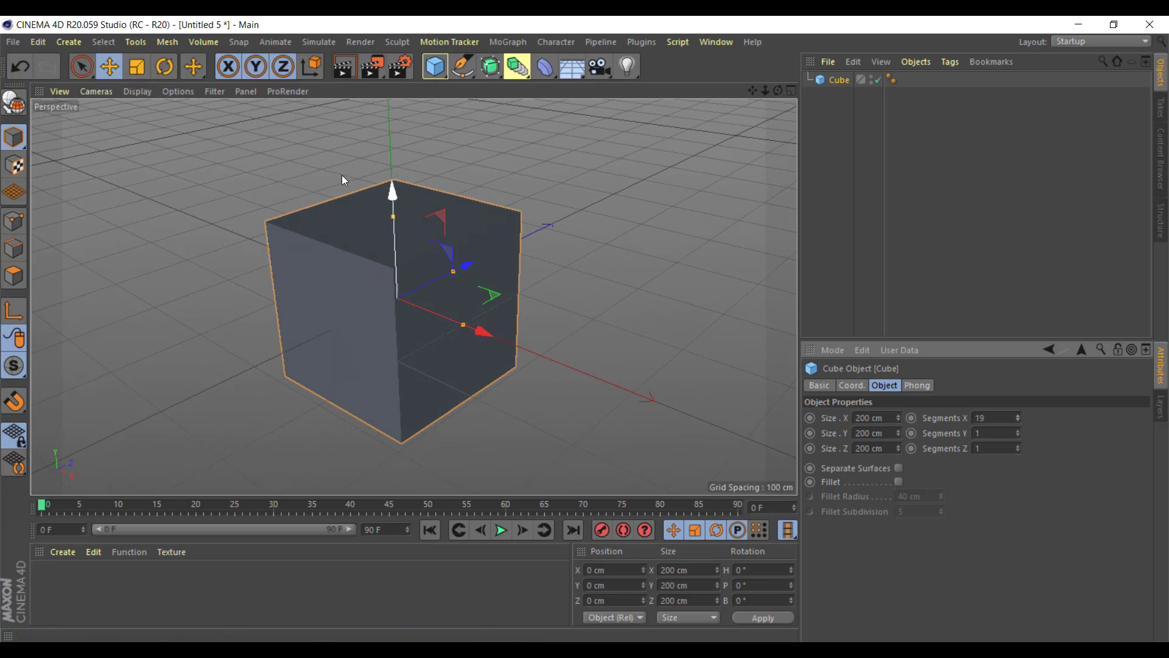
click(109, 92)
click(157, 127)
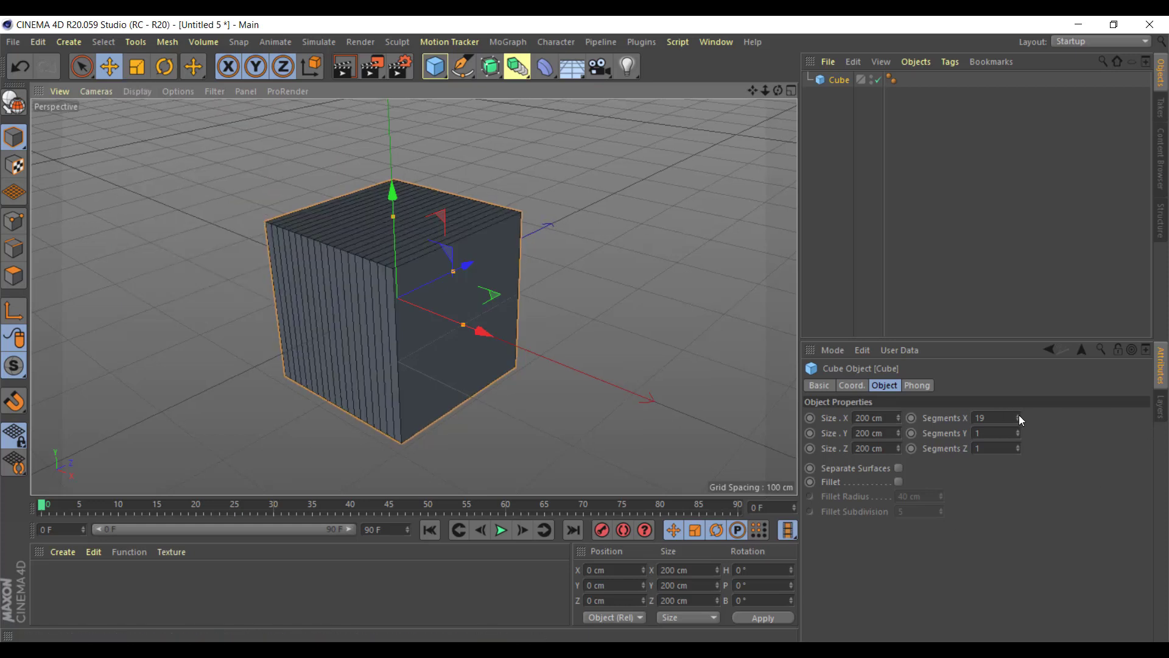
Reset the cube's X segments to 1 and make it an editable polygon object
key(BackSpace)
key(Return)
scroll(577, 308, up, 1)
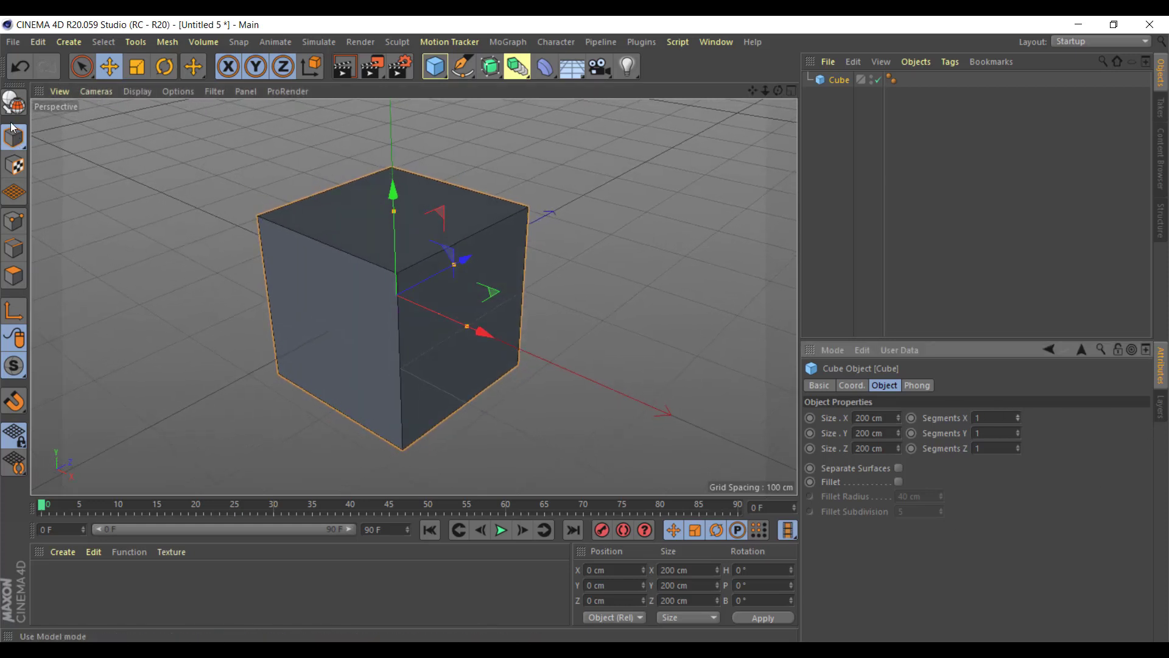
click(13, 104)
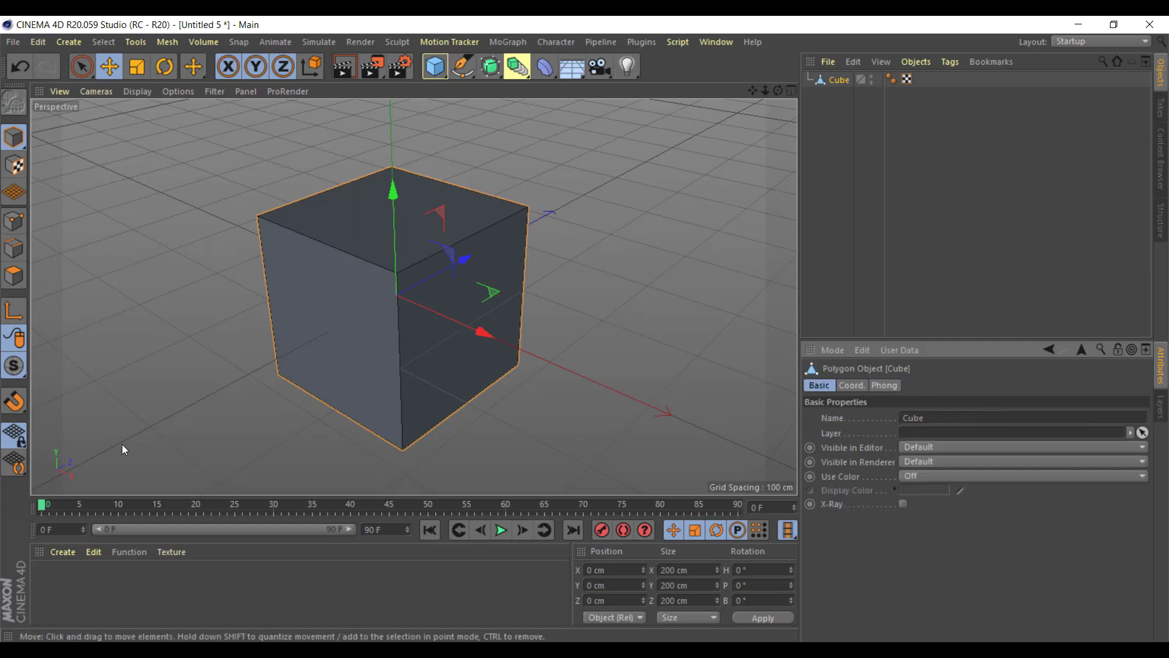
Extrude the cube's left, right and top faces outward by 43.8 cm
click(13, 277)
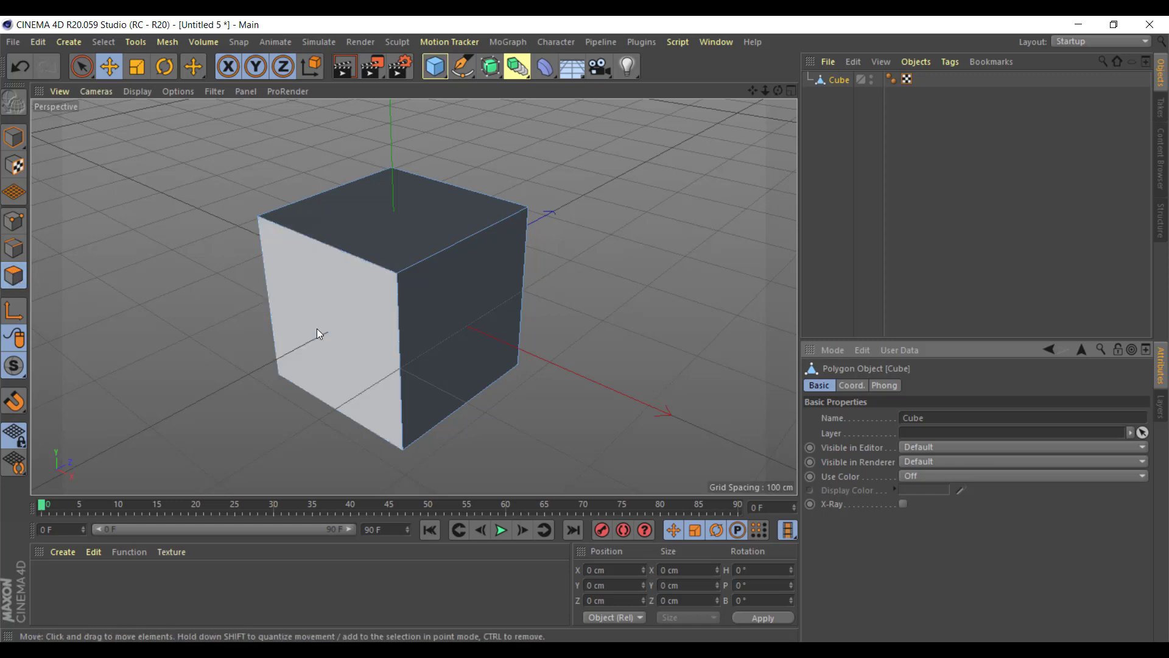
click(390, 335)
shift+click(425, 317)
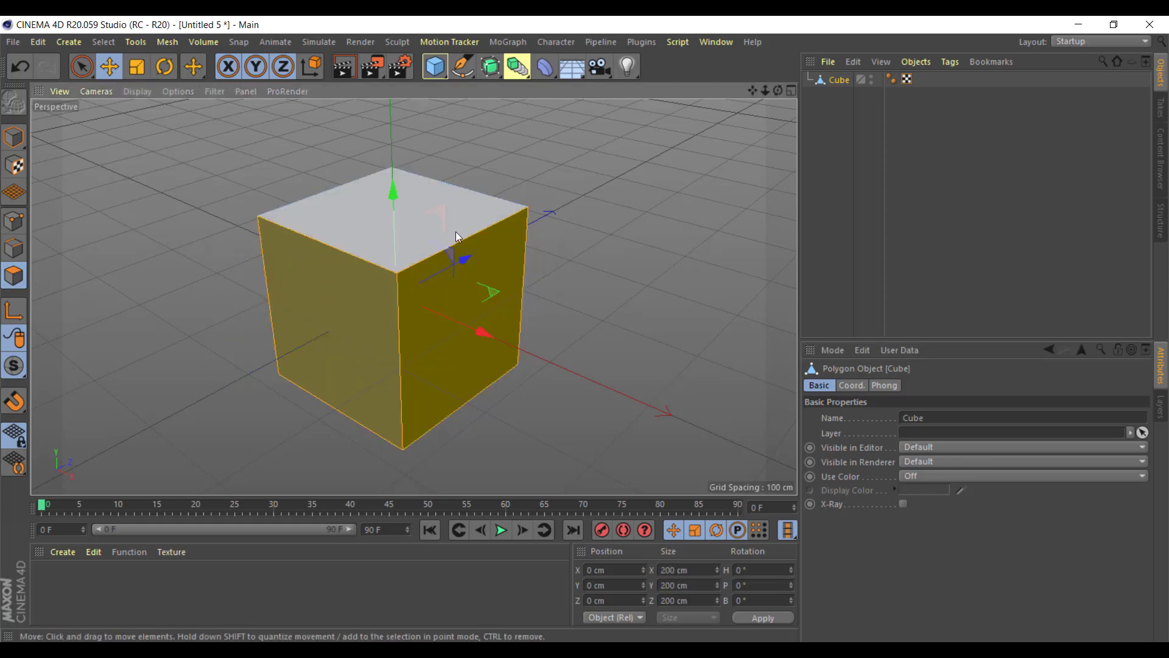
shift+click(431, 227)
mouse_move(641, 346)
alt+mouse_down()
mouse_move(589, 273)
mouse_move(588, 191)
alt+mouse_up()
right_click(588, 191)
click(640, 323)
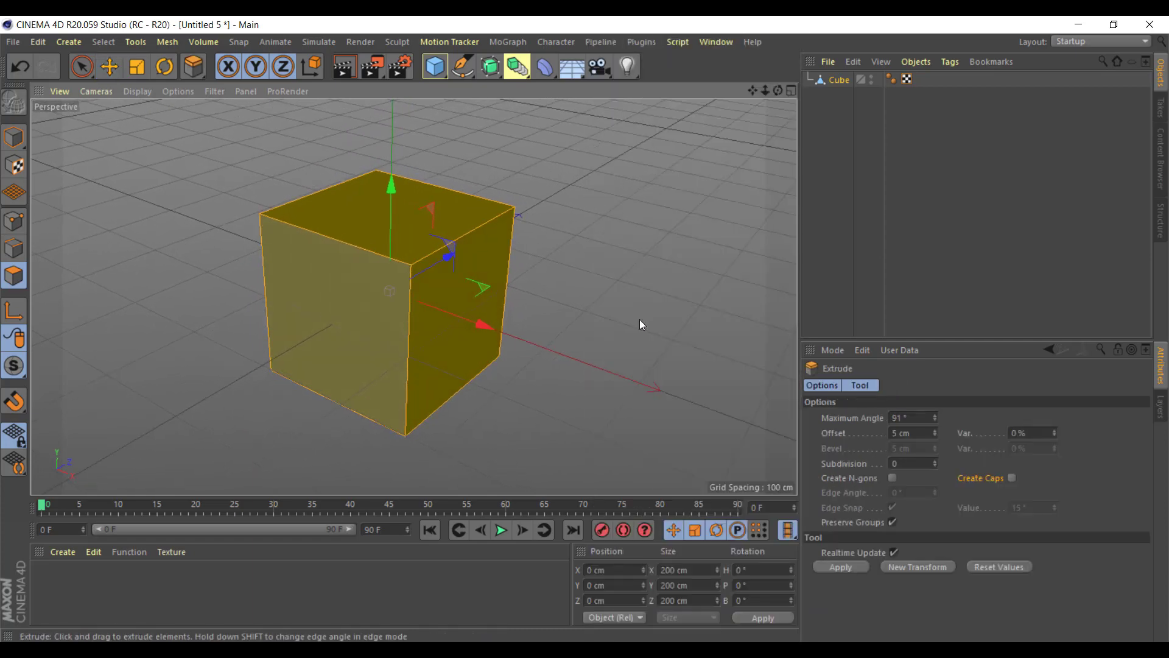
mouse_move(429, 369)
alt+mouse_down()
mouse_move(637, 346)
mouse_move(602, 360)
mouse_move(652, 361)
mouse_move(526, 367)
mouse_move(216, 293)
mouse_move(412, 108)
mouse_move(343, 338)
mouse_move(518, 225)
mouse_move(461, 175)
mouse_move(590, 389)
mouse_move(494, 223)
mouse_move(261, 393)
mouse_move(298, 257)
mouse_move(242, 385)
mouse_move(396, 393)
mouse_move(219, 345)
mouse_move(20, 152)
alt+mouse_up()
In Model mode, turn the cube 180° around its heading, undoing a free rotation
click(15, 139)
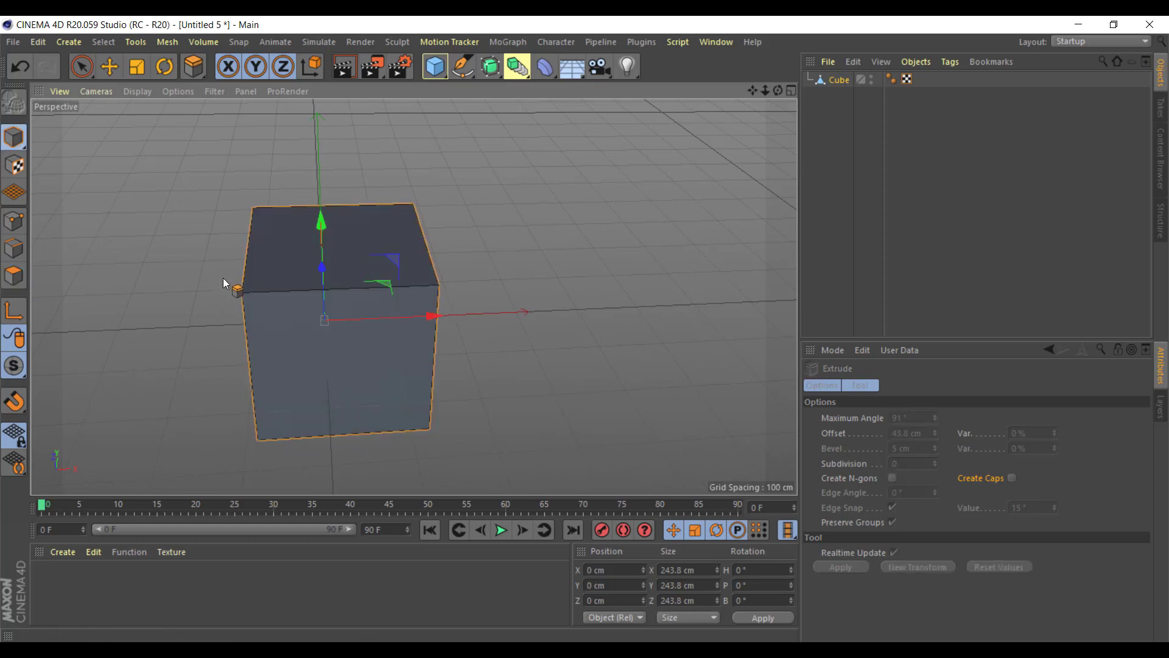
mouse_move(223, 278)
alt+mouse_down()
mouse_move(315, 309)
mouse_move(182, 82)
alt+mouse_up()
key(r)
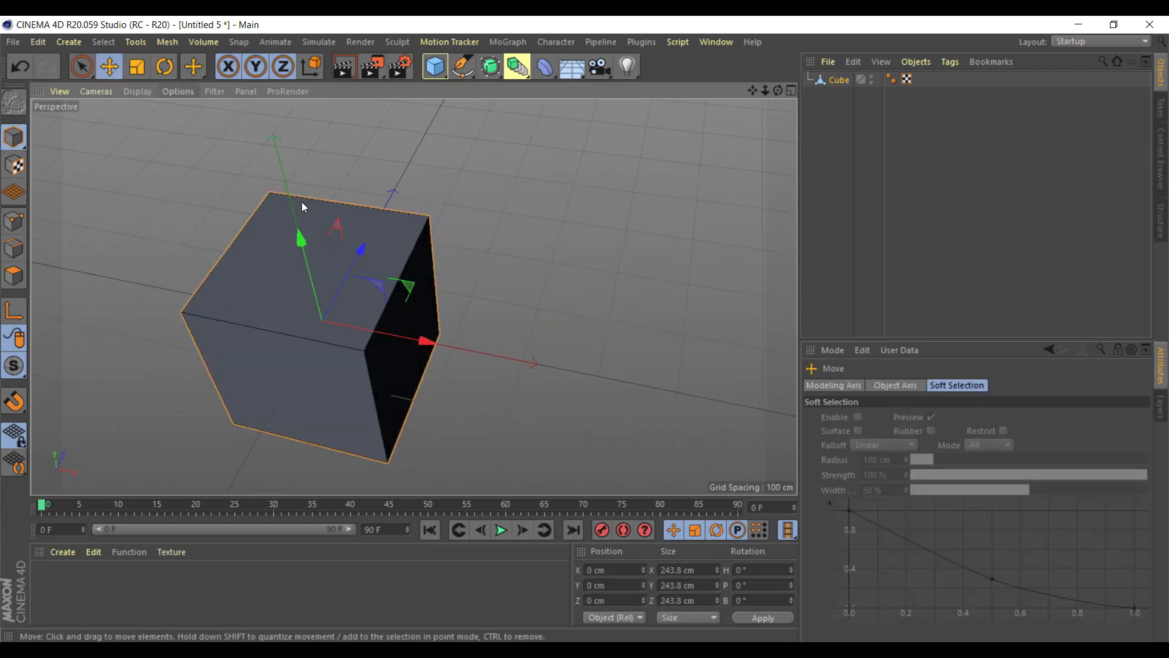
mouse_move(302, 202)
mouse_down()
mouse_move(372, 355)
mouse_move(396, 342)
mouse_move(433, 244)
mouse_move(423, 265)
mouse_up()
key(ctrl+z)
mouse_move(352, 366)
mouse_down()
mouse_move(444, 293)
mouse_move(426, 135)
mouse_move(225, 183)
mouse_up()
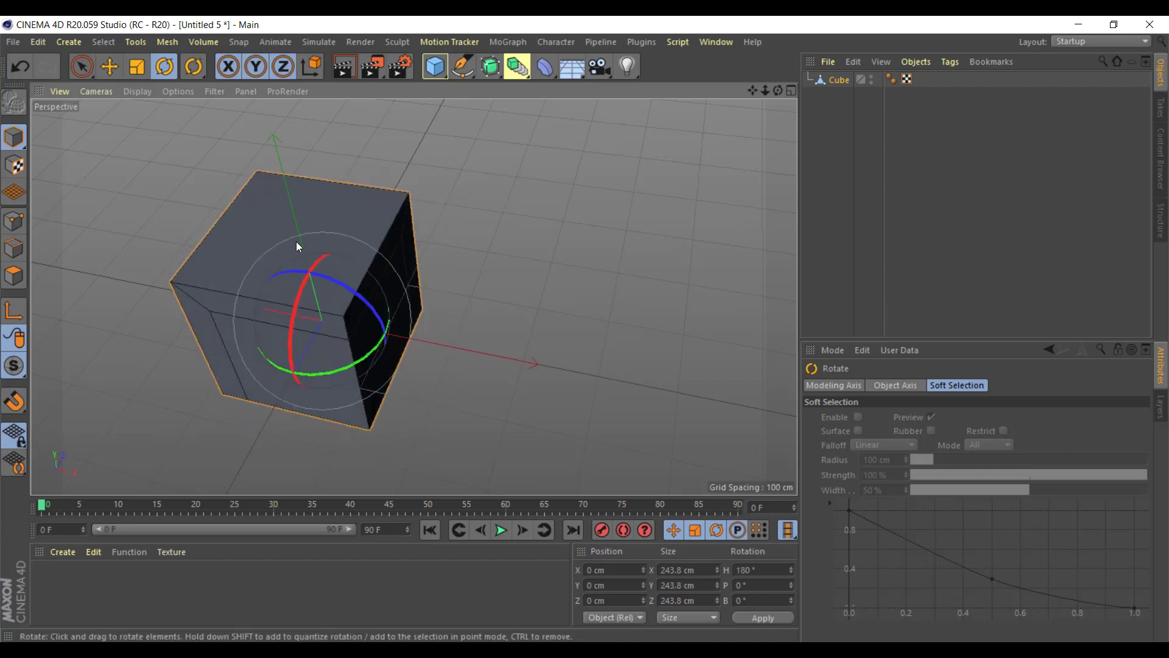
click(503, 374)
mouse_move(503, 374)
alt+mouse_down()
mouse_move(478, 426)
mouse_move(305, 408)
alt+mouse_up()
click(304, 408)
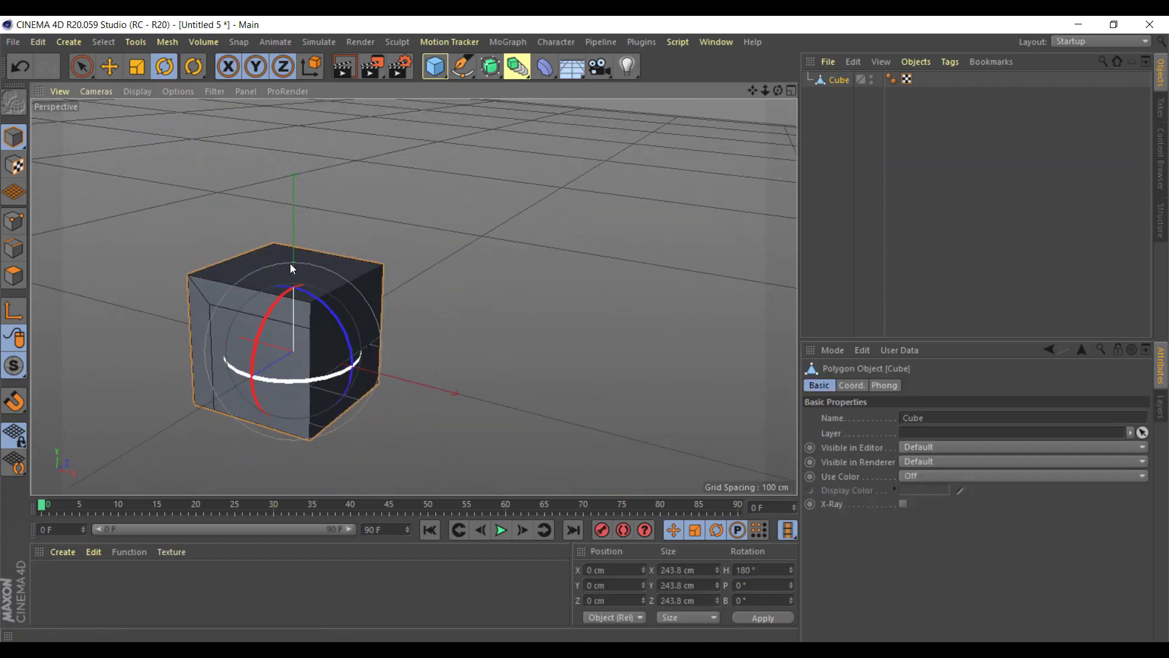
mouse_move(290, 264)
alt+mouse_down()
mouse_move(345, 445)
mouse_move(432, 437)
mouse_move(441, 452)
mouse_move(443, 403)
mouse_move(368, 264)
mouse_move(355, 369)
mouse_move(481, 342)
alt+mouse_up()
click(441, 452)
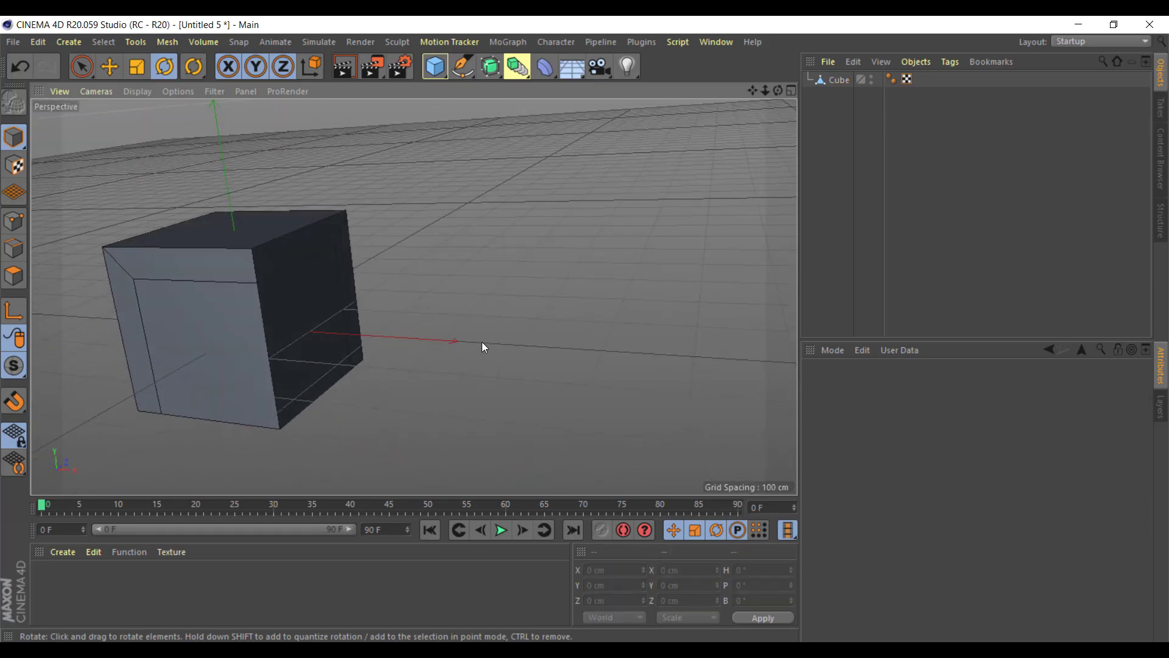
In Polygons mode, select the cube's front, side and bottom faces
right_click(481, 341)
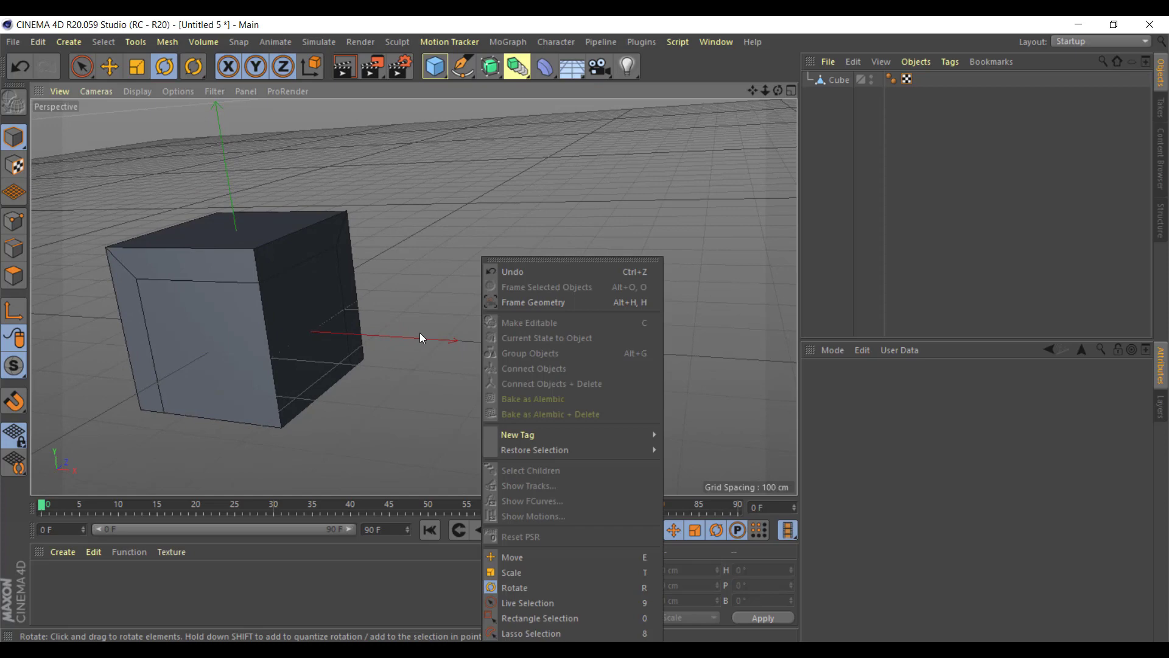
click(334, 315)
click(13, 276)
mouse_move(183, 341)
alt+mouse_down()
mouse_move(232, 386)
mouse_move(190, 345)
mouse_move(243, 391)
mouse_move(300, 394)
alt+mouse_up()
click(190, 345)
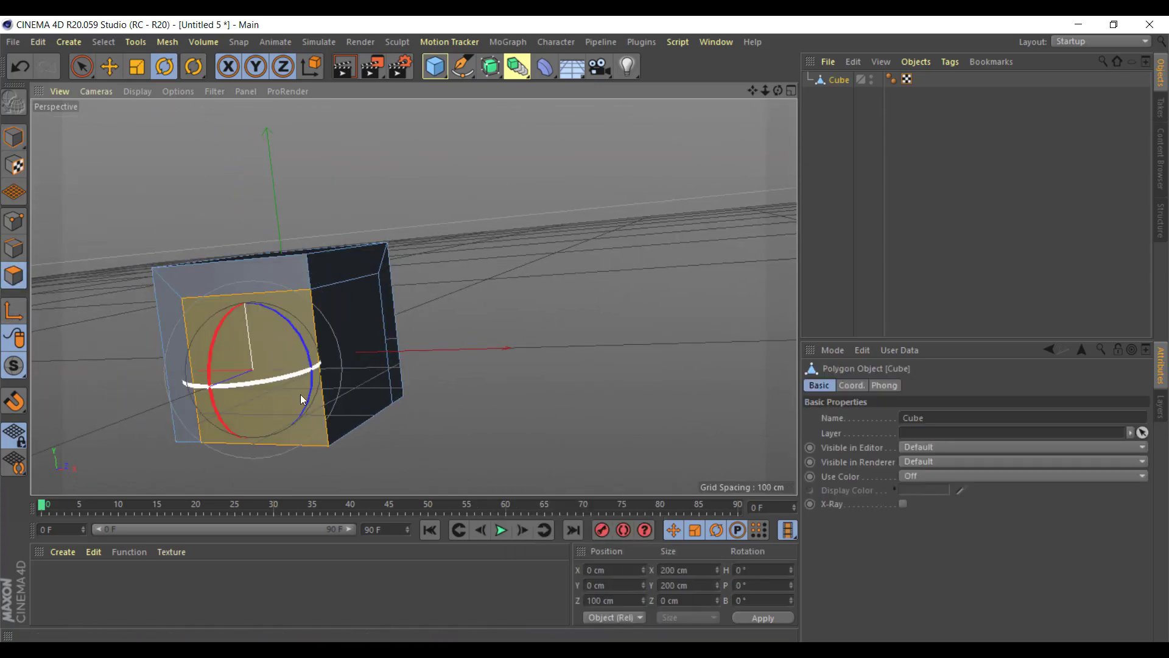
shift+click(355, 373)
alt+drag(444, 459, 410, 496)
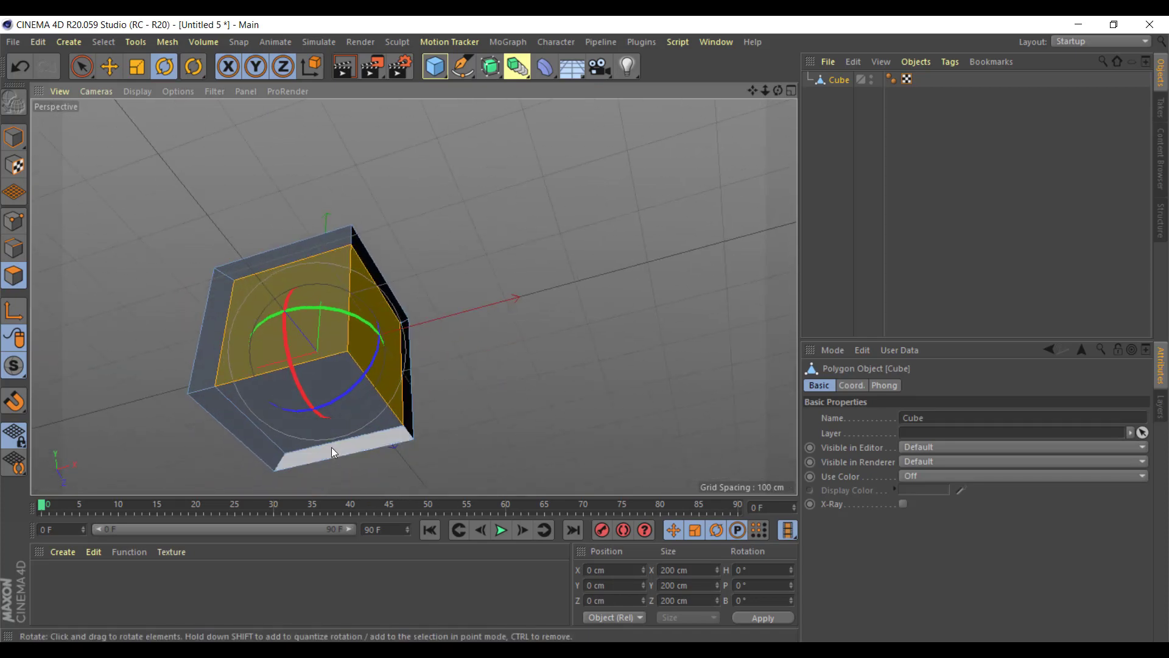
shift+click(325, 391)
mouse_move(658, 374)
alt+mouse_down()
mouse_move(577, 380)
mouse_move(527, 402)
mouse_move(434, 289)
alt+mouse_up()
Try extruding the selected faces with Preserve Groups off, then undo it
right_click(433, 289)
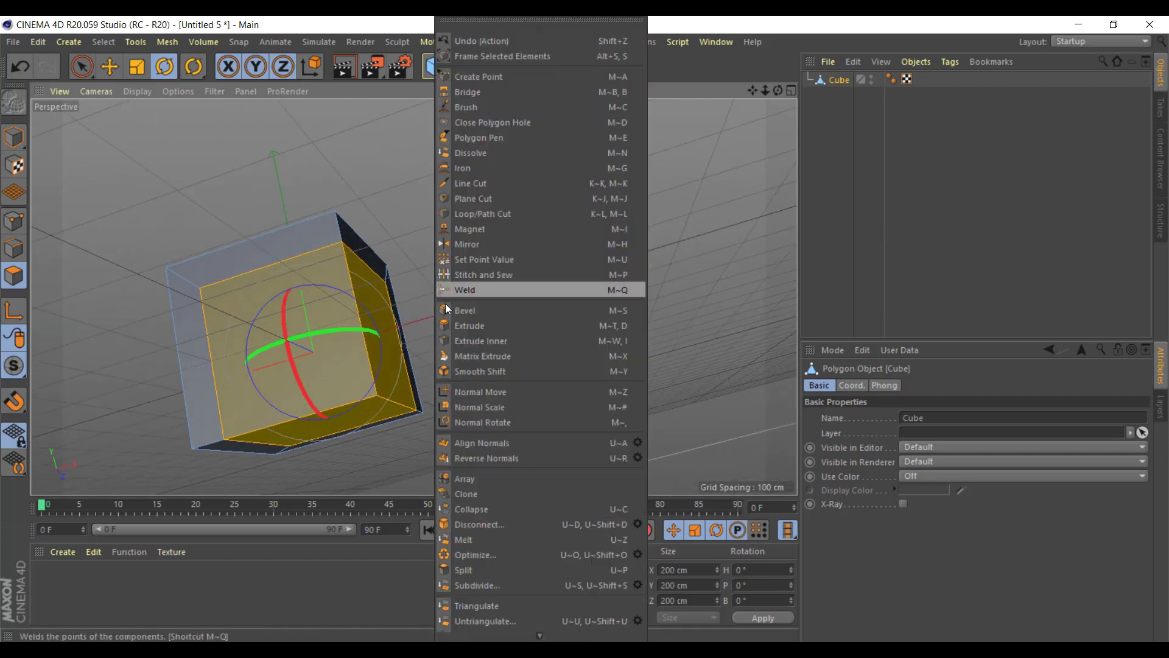
click(470, 325)
alt+drag(432, 432, 564, 472)
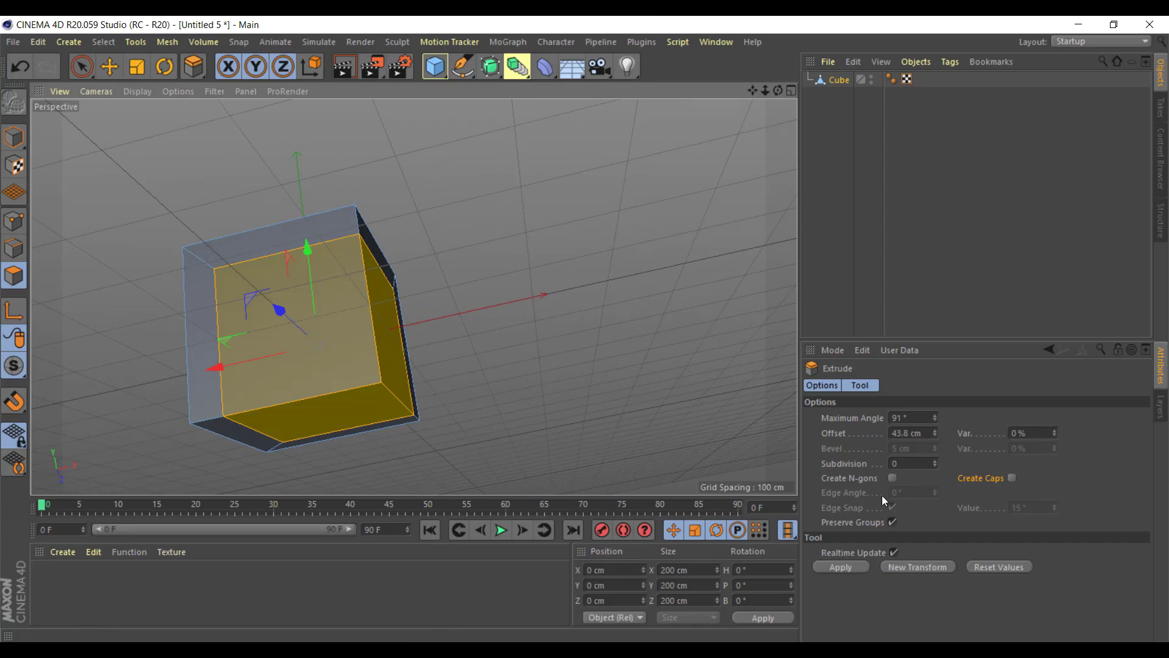
click(893, 523)
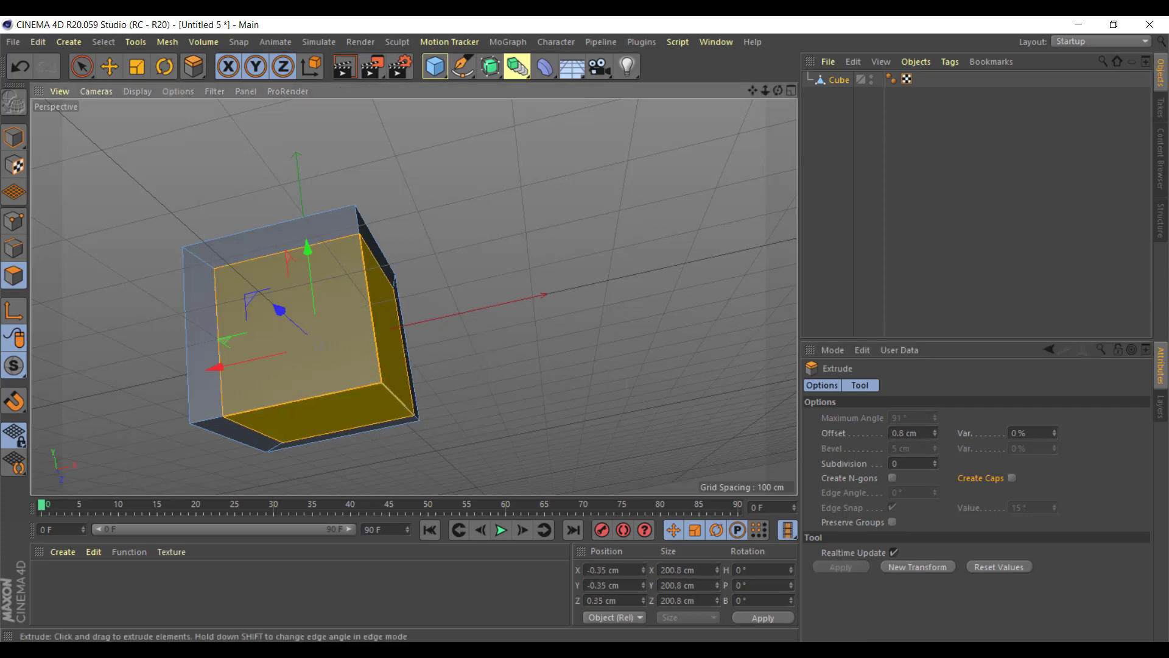
drag(481, 335, 529, 334)
mouse_move(339, 380)
alt+mouse_down()
mouse_move(309, 209)
mouse_move(524, 424)
mouse_move(378, 461)
mouse_move(541, 414)
mouse_move(381, 498)
mouse_move(492, 472)
mouse_move(523, 265)
mouse_move(447, 421)
alt+mouse_up()
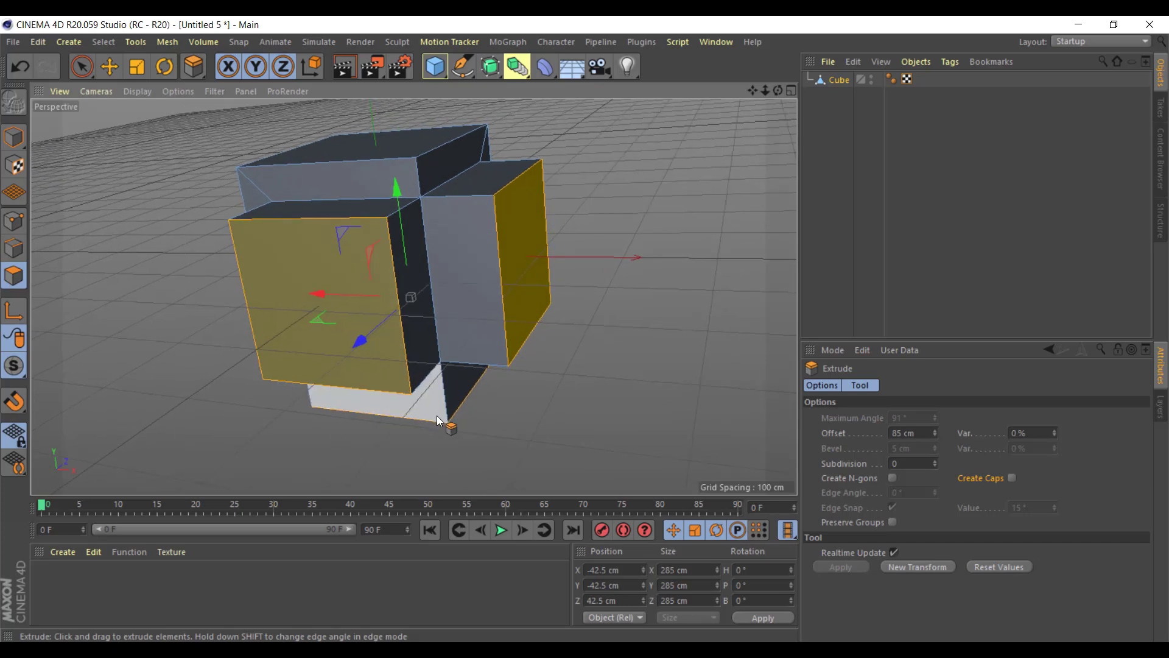
key(ctrl+z)
Extrude the faces 97.2 cm with Preserve Groups on and Maximum Angle 79°
click(893, 522)
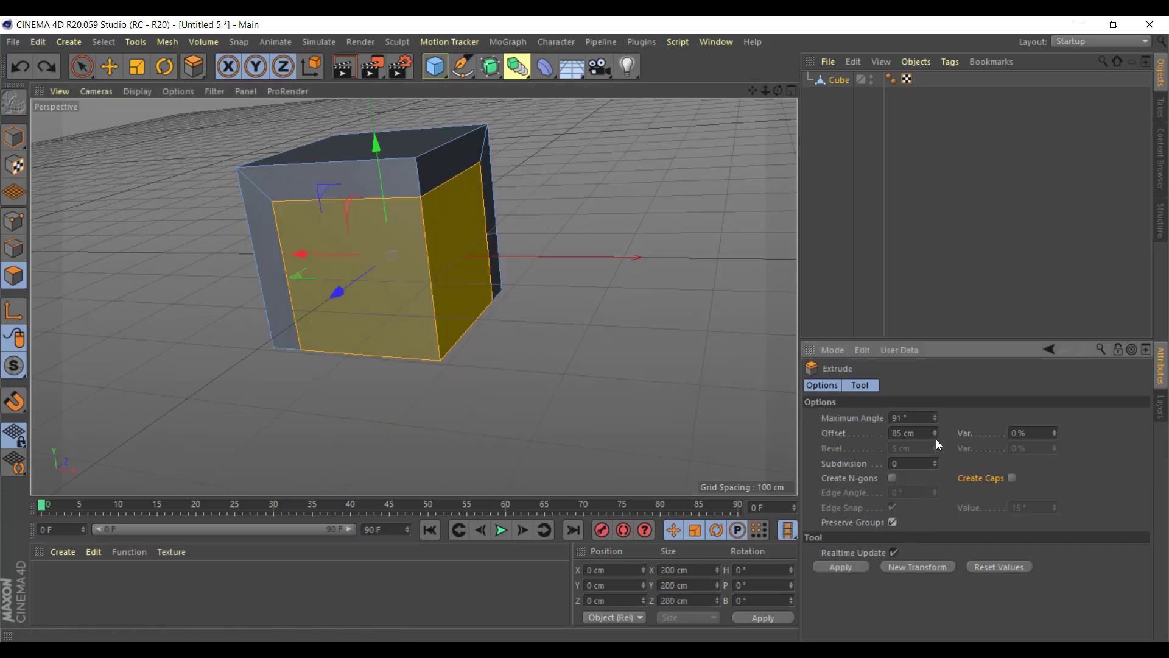
drag(936, 416, 936, 426)
mouse_move(670, 341)
alt+mouse_down()
mouse_move(487, 292)
mouse_move(670, 286)
alt+mouse_up()
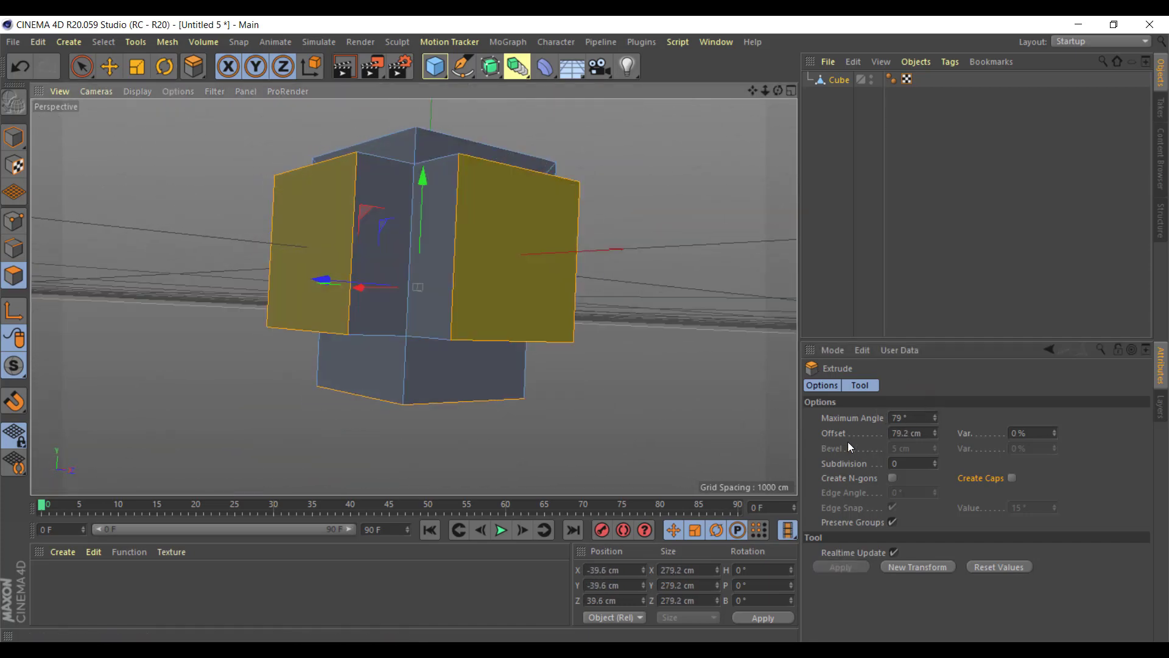
mouse_move(936, 430)
mouse_down()
mouse_move(941, 441)
mouse_move(864, 440)
mouse_up()
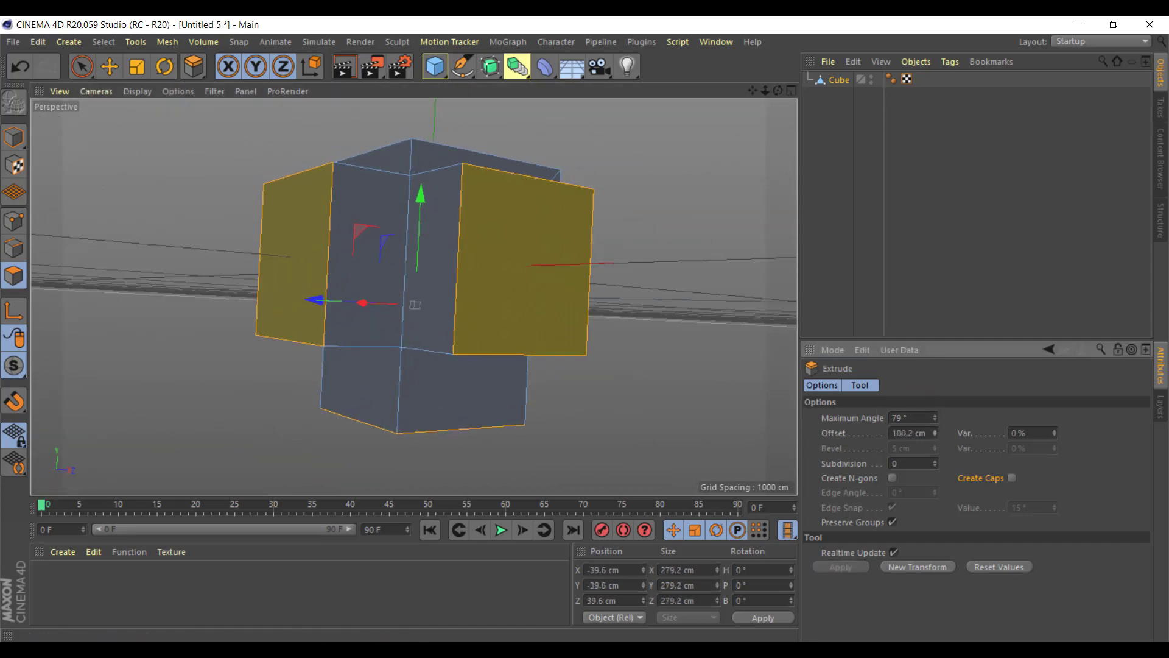
mouse_move(786, 434)
alt+mouse_down()
mouse_move(404, 412)
mouse_move(110, 183)
alt+mouse_up()
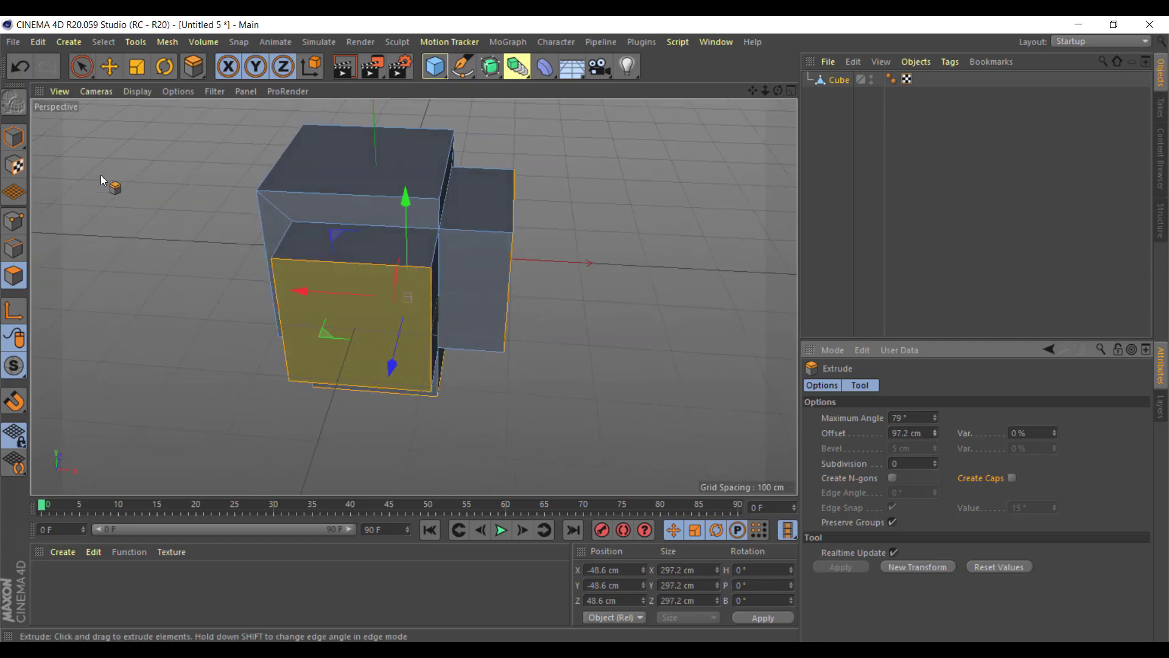
click(8, 143)
mouse_move(392, 199)
alt+mouse_down()
mouse_move(402, 229)
mouse_move(324, 327)
mouse_move(253, 323)
mouse_move(195, 261)
mouse_move(98, 255)
mouse_move(78, 166)
alt+mouse_up()
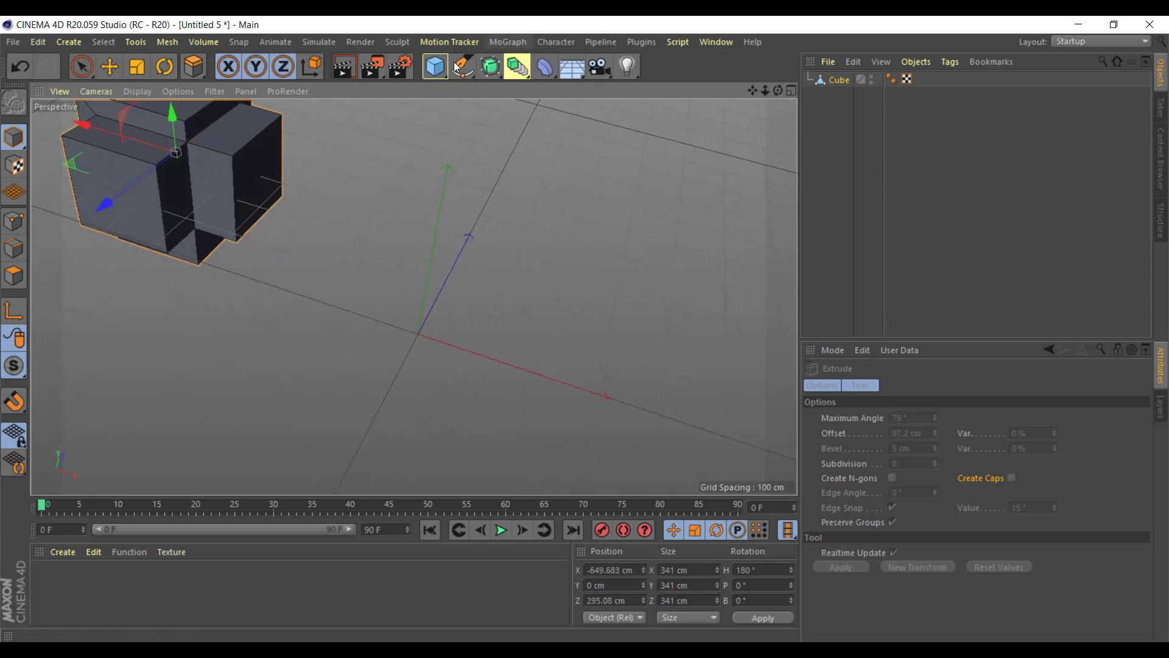
Add Cube.1, make it editable with C, and select its front, right and top faces
click(434, 69)
mouse_move(201, 207)
alt+mouse_down()
mouse_move(110, 199)
mouse_move(126, 202)
alt+mouse_up()
key(c)
click(13, 275)
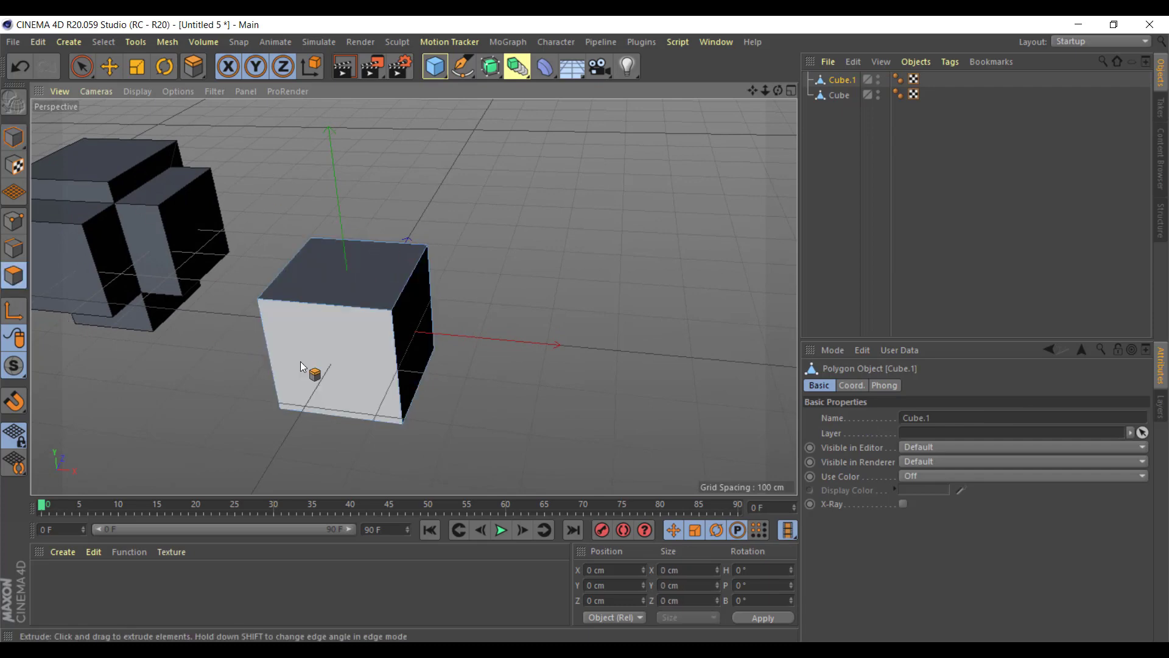
click(383, 350)
alt+drag(383, 349, 408, 355)
key(d)
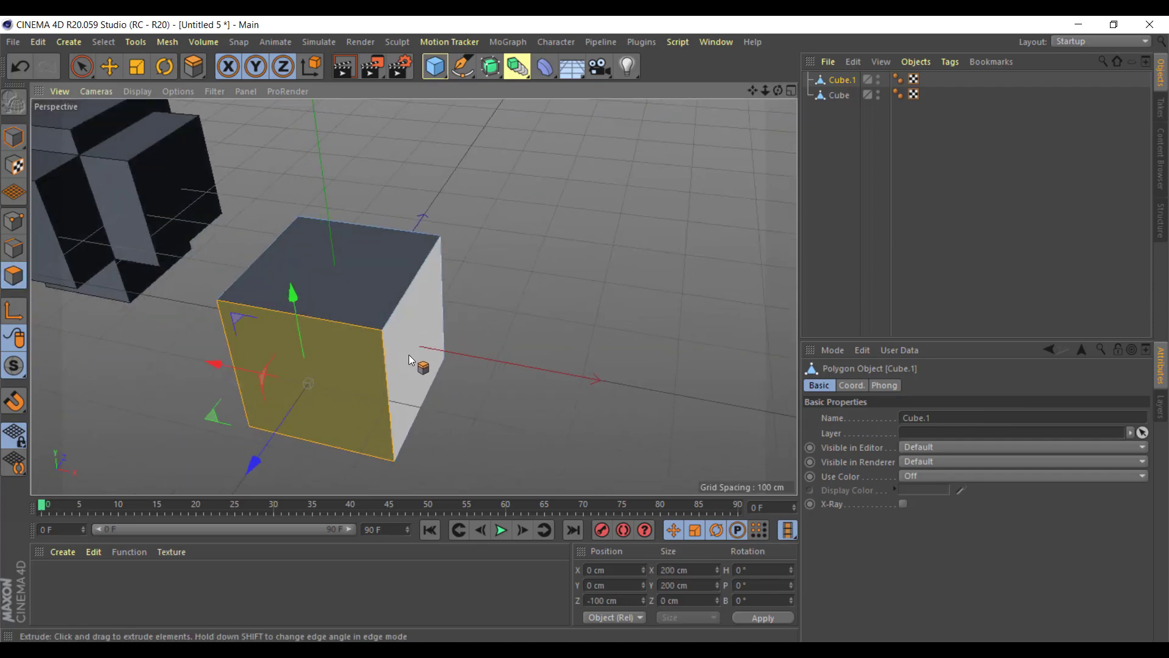
shift+click(386, 309)
shift+click(313, 284)
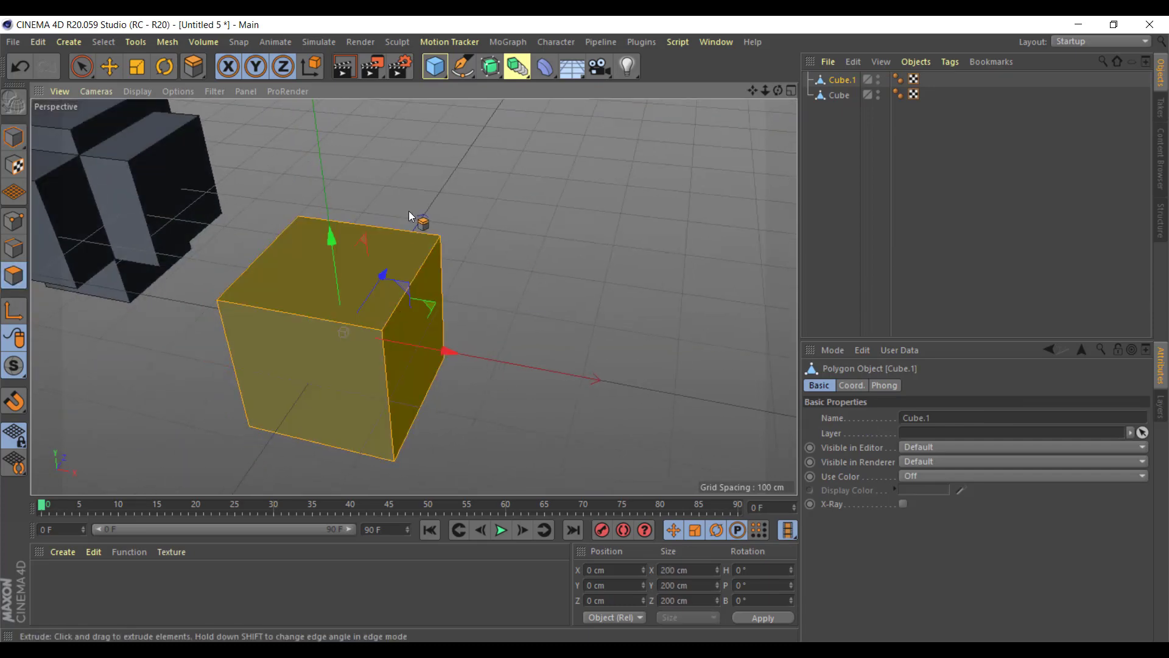
mouse_move(408, 211)
alt+mouse_down()
mouse_move(560, 407)
mouse_move(737, 447)
mouse_move(522, 305)
mouse_move(502, 213)
alt+mouse_up()
Try extruding Cube.1's selected faces, then undo that extrusion
right_click(502, 214)
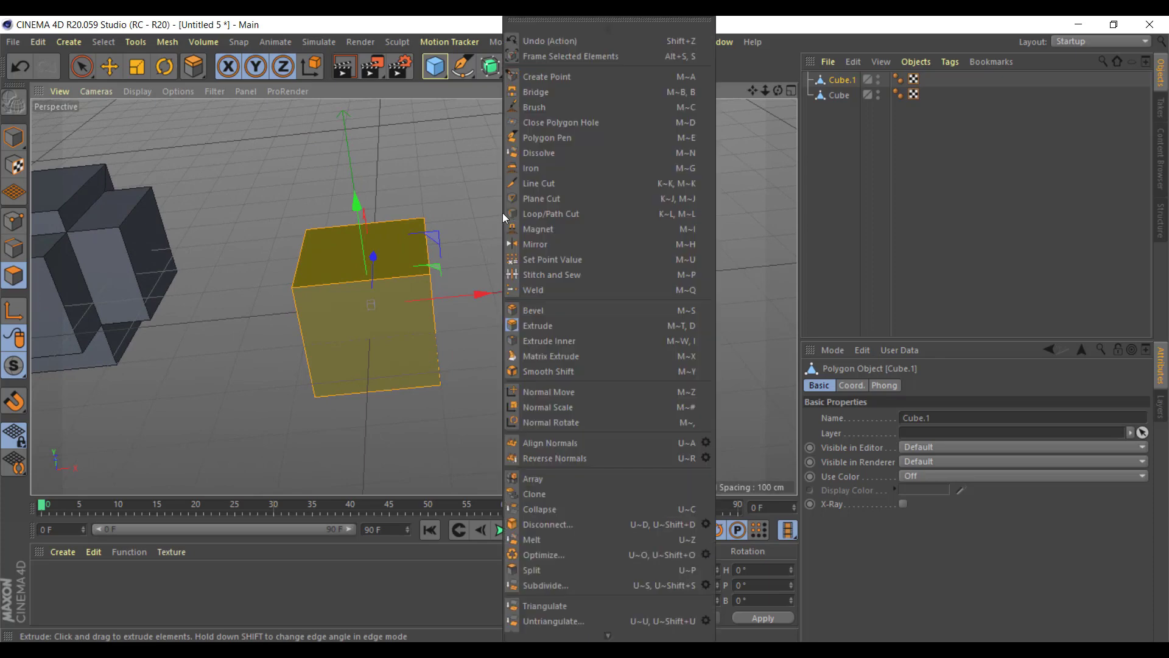
click(585, 323)
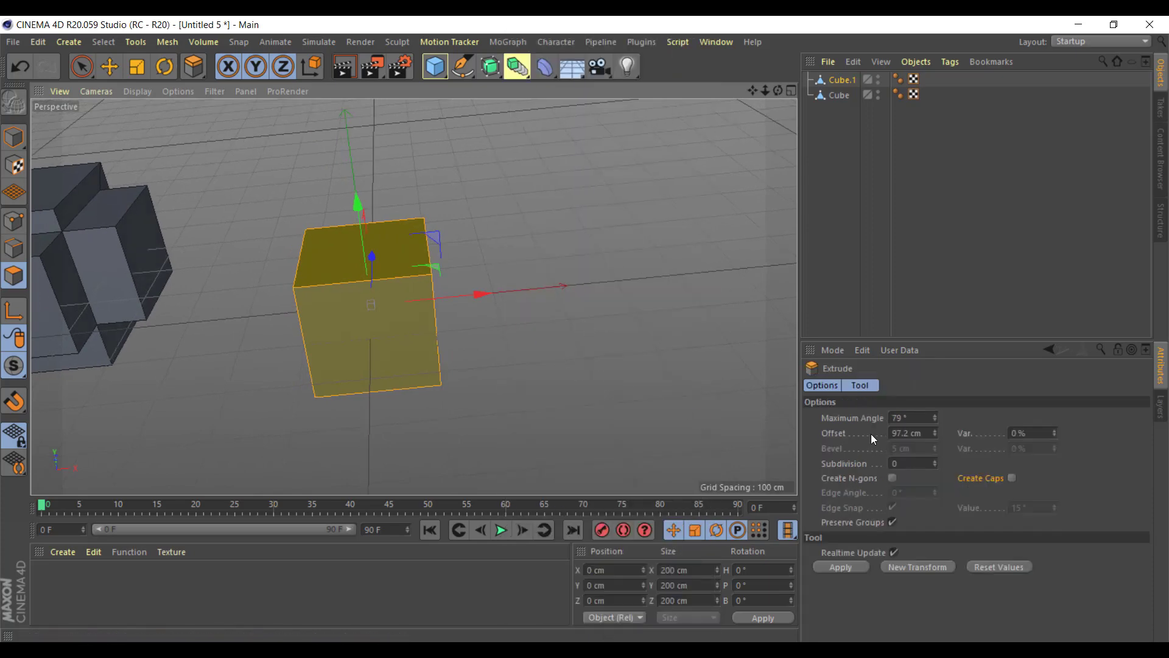
mouse_move(731, 365)
alt+mouse_down()
mouse_move(522, 327)
mouse_move(600, 309)
alt+mouse_up()
drag(581, 365, 615, 365)
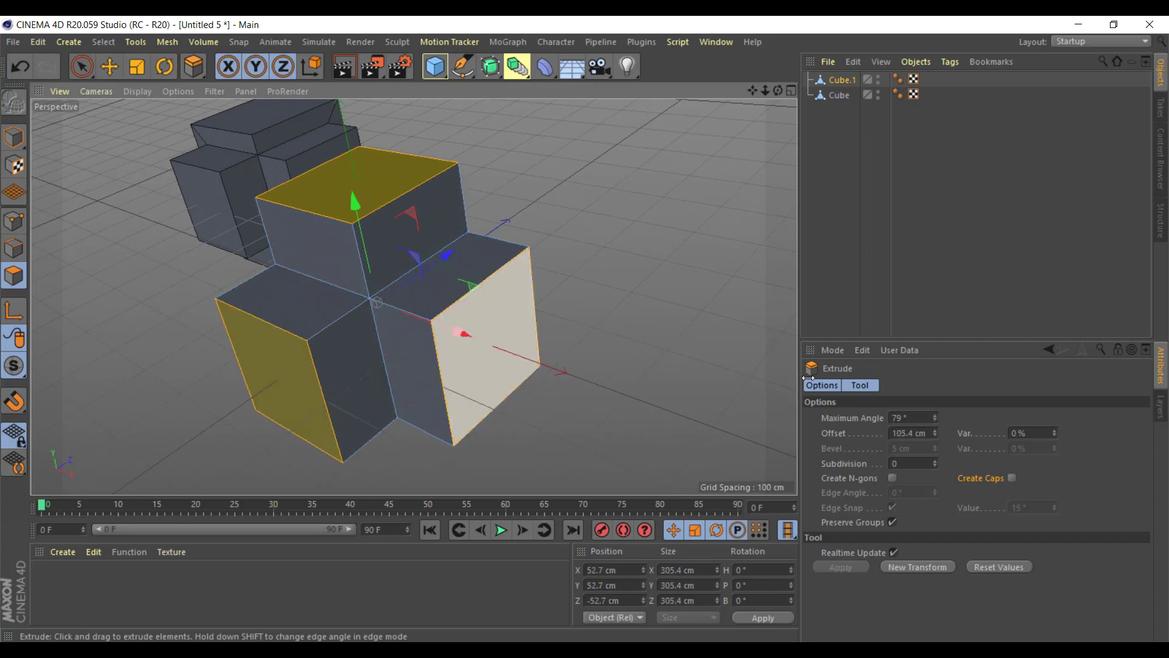
mouse_move(340, 349)
alt+mouse_down()
mouse_move(610, 415)
mouse_move(435, 381)
alt+mouse_up()
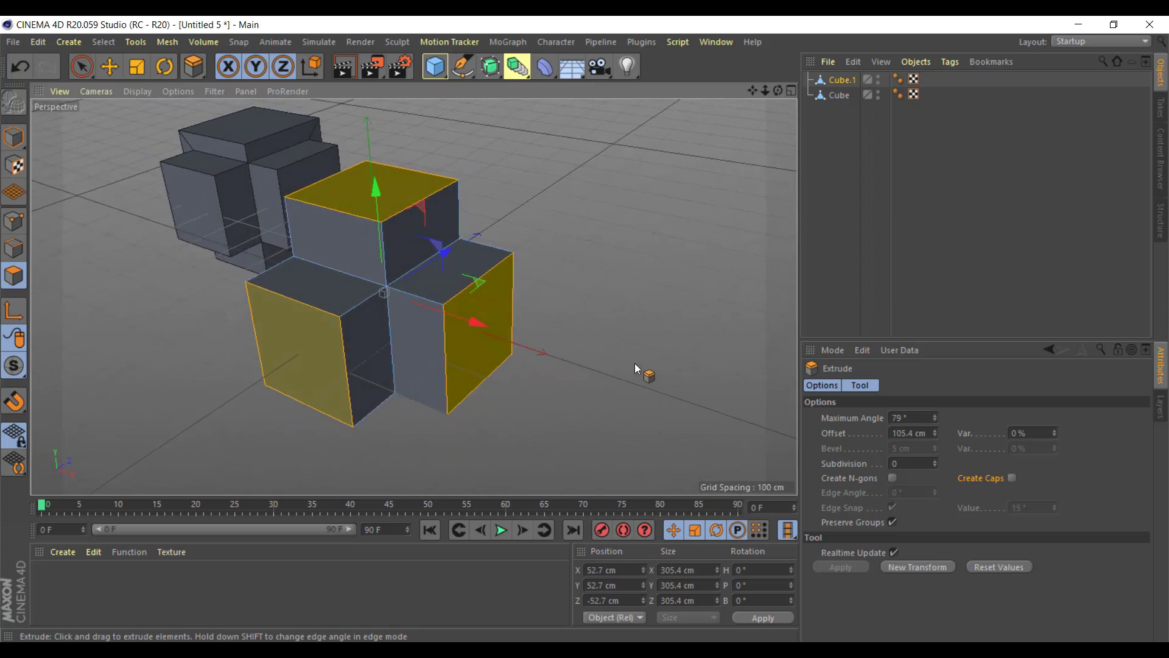
key(ctrl+z)
key(ctrl+z)
Extrude Cube.1's faces 219 cm into a 638 cm cross and move it left
mouse_move(416, 320)
mouse_down()
mouse_move(481, 319)
mouse_move(536, 365)
mouse_move(527, 399)
mouse_move(297, 364)
mouse_up()
scroll(536, 364, down, 5)
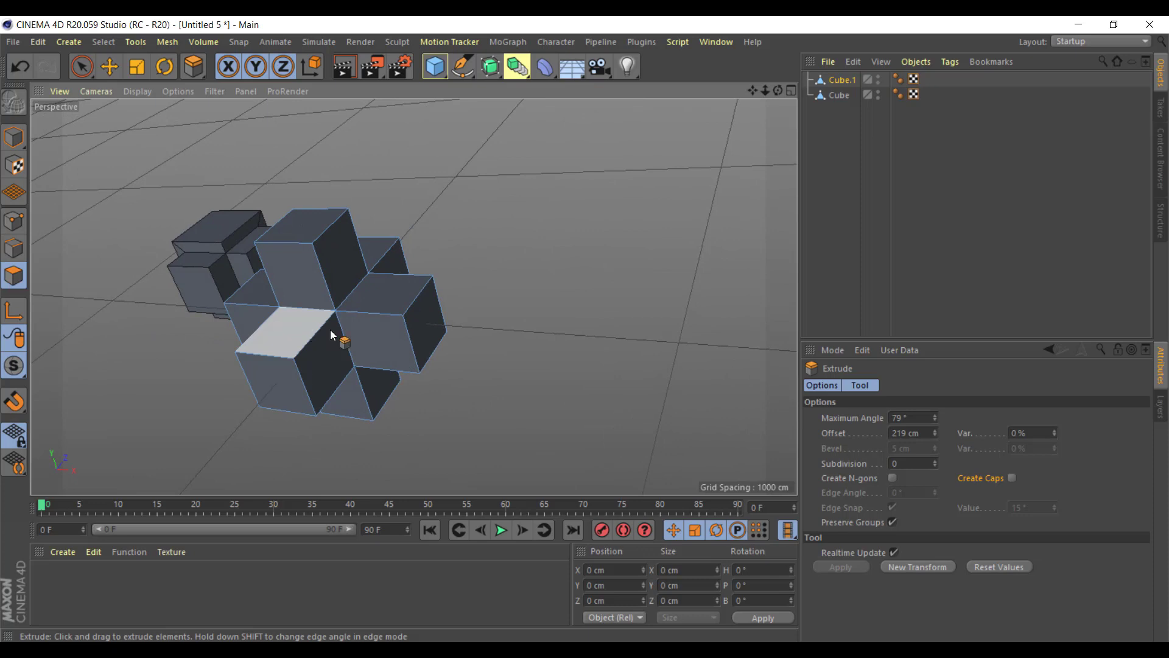
click(288, 335)
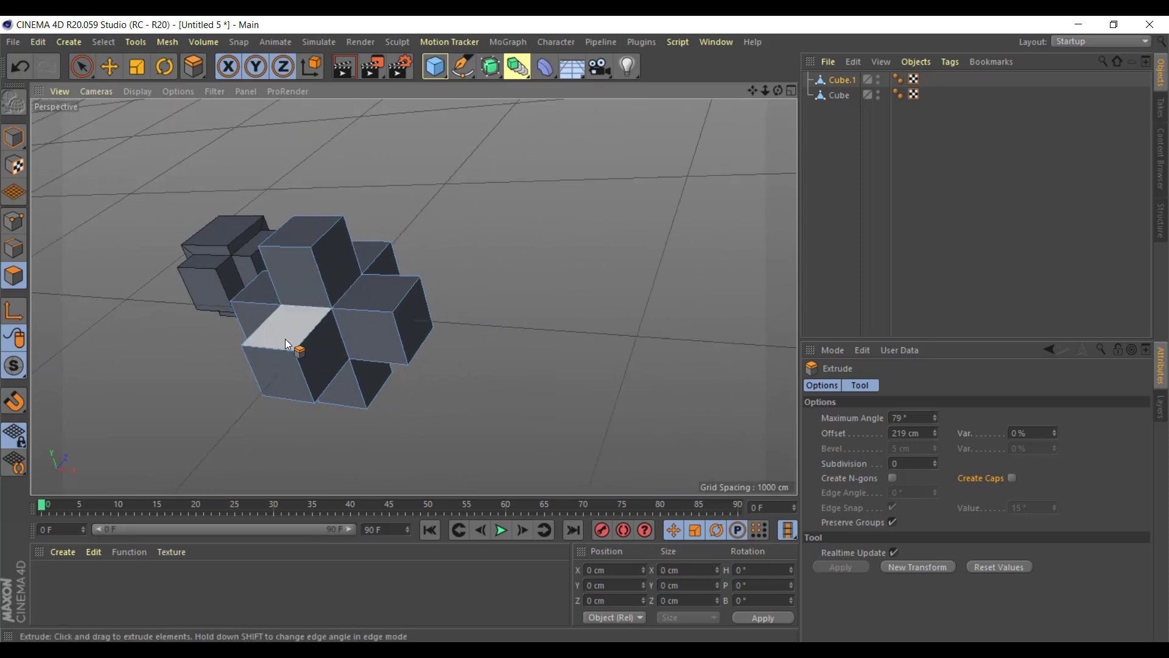
scroll(285, 339, up, 3)
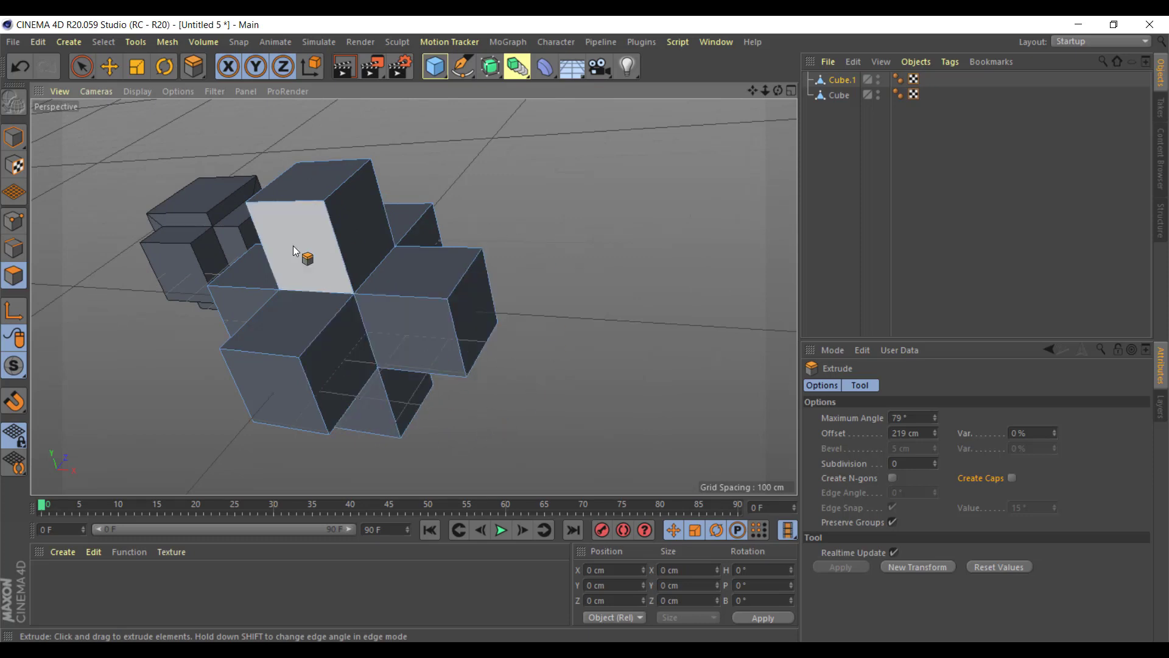
scroll(383, 430, down, 2)
alt+drag(382, 429, 372, 366)
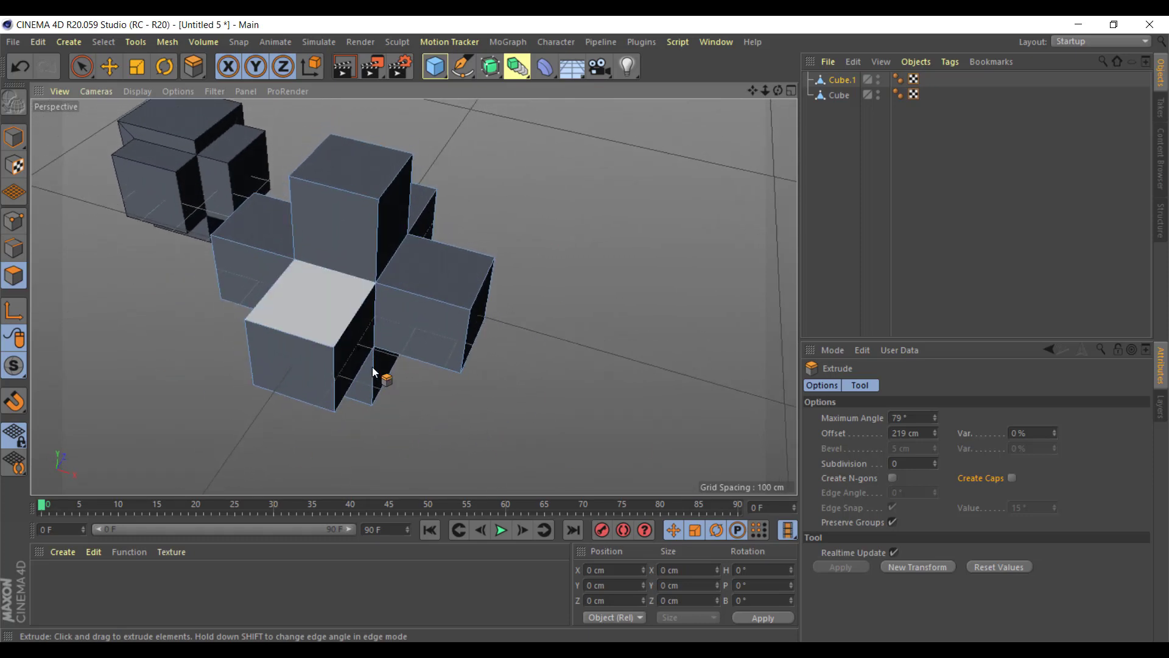
scroll(372, 367, down, 3)
click(14, 140)
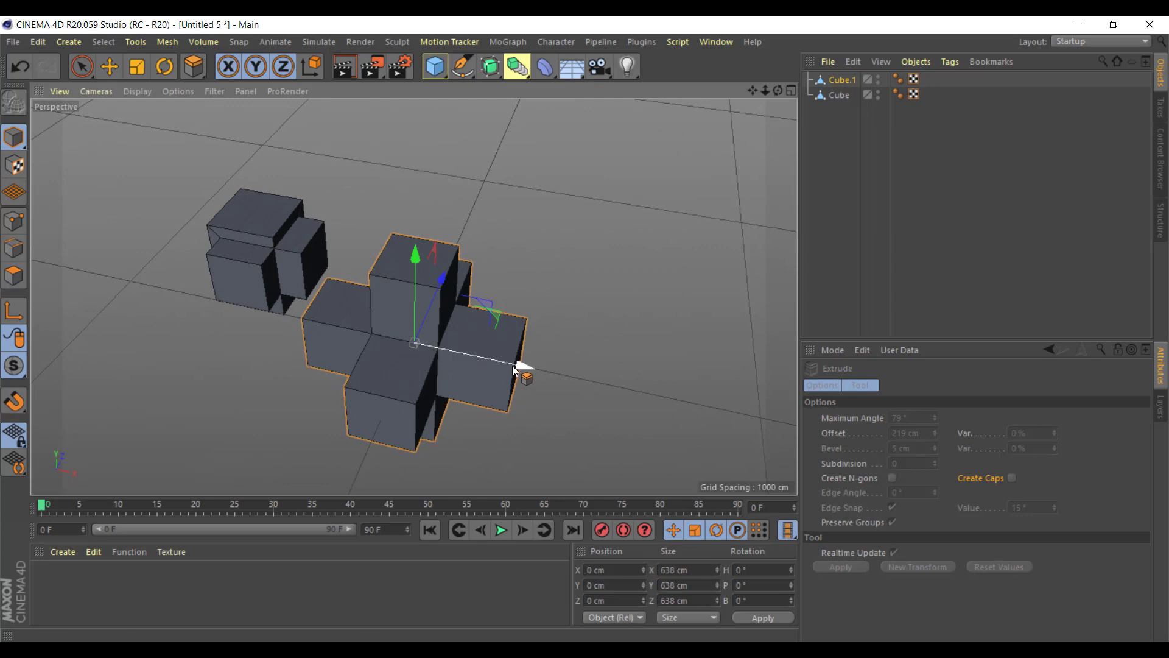
mouse_move(512, 365)
mouse_down()
mouse_move(151, 342)
mouse_move(218, 226)
mouse_move(232, 282)
mouse_move(167, 274)
mouse_up()
scroll(167, 274, up, 2)
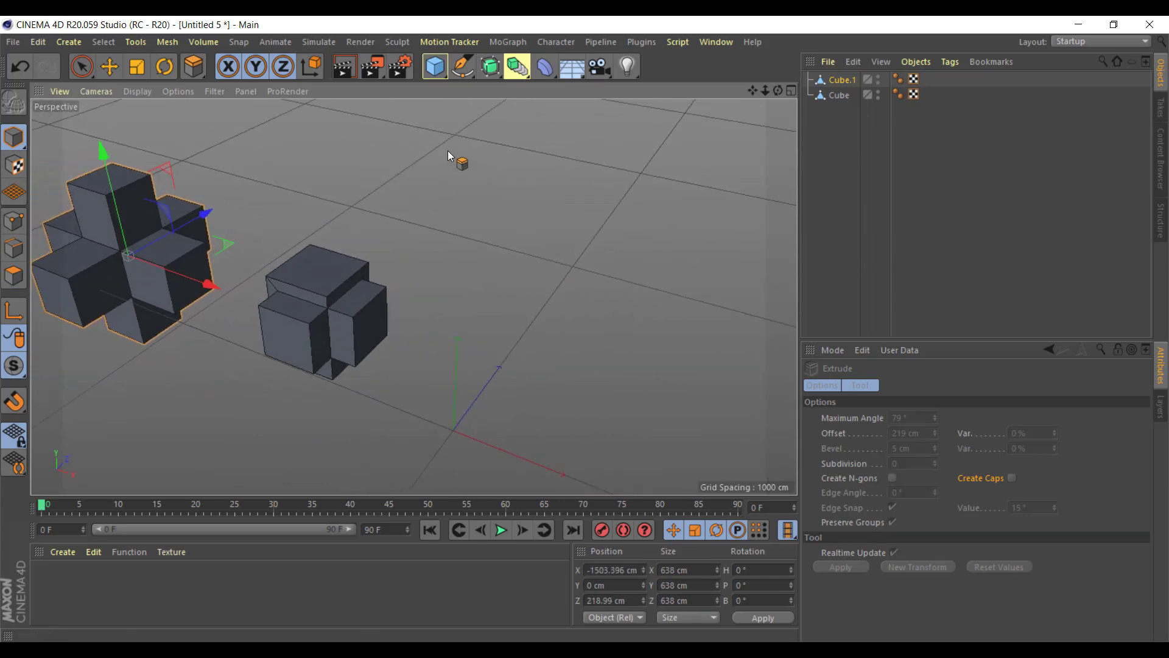
Add Cube.2, make it editable, and extrude all its faces out to 356 cm across
click(436, 69)
mouse_move(368, 411)
alt+mouse_down()
mouse_move(502, 440)
mouse_move(229, 308)
alt+mouse_up()
scroll(230, 308, up, 2)
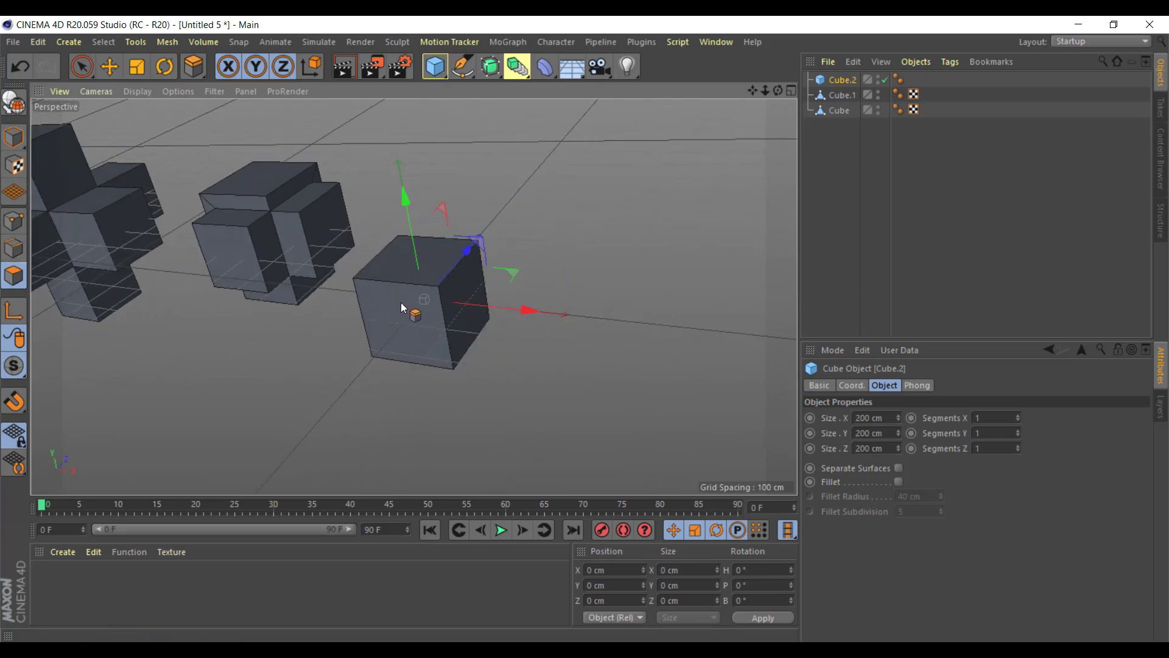
click(13, 102)
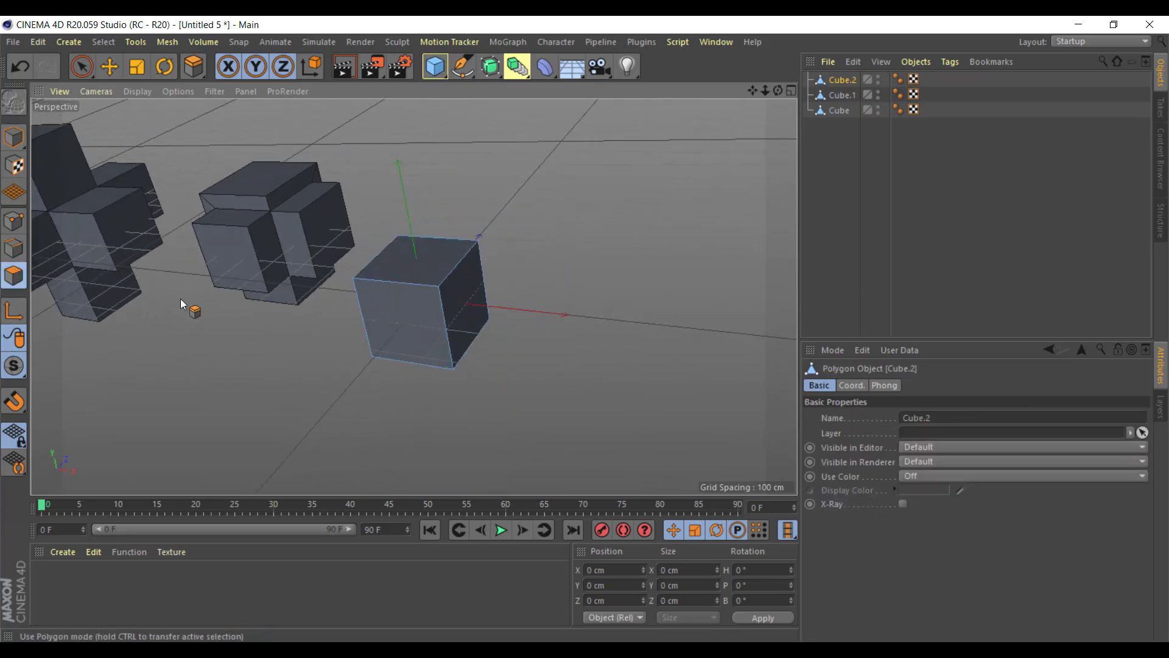
key(ctrl+a)
key(d)
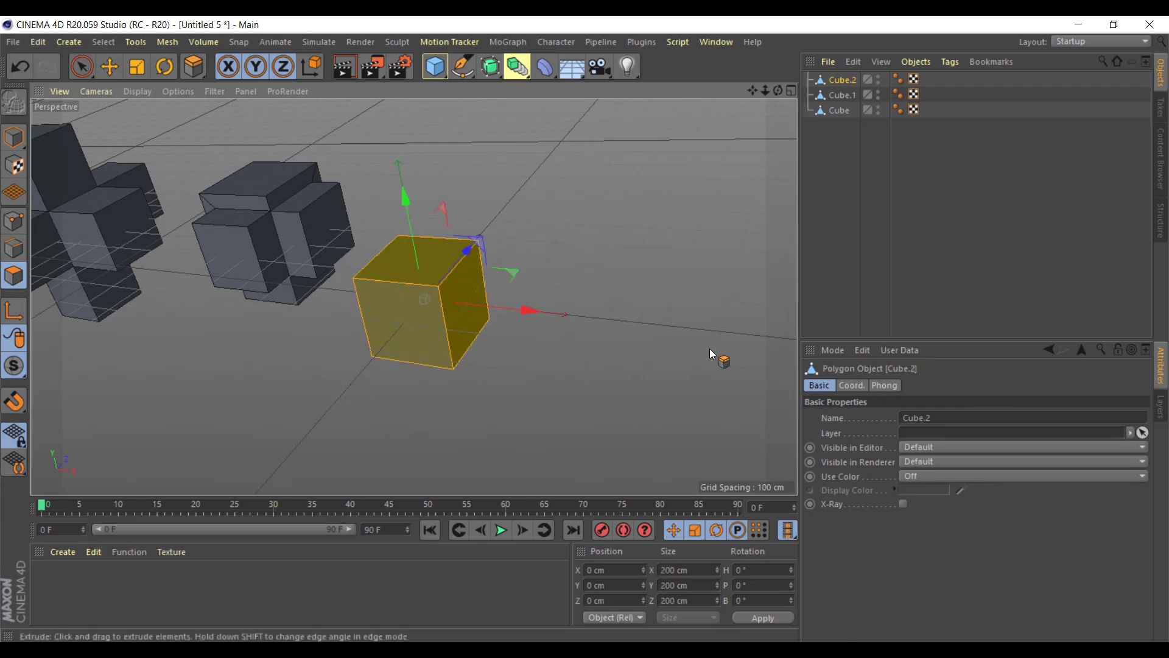
mouse_move(539, 344)
mouse_down()
mouse_move(497, 410)
mouse_move(522, 425)
mouse_move(443, 430)
mouse_move(470, 386)
mouse_move(798, 266)
mouse_move(1002, 436)
mouse_up()
scroll(498, 410, down, 1)
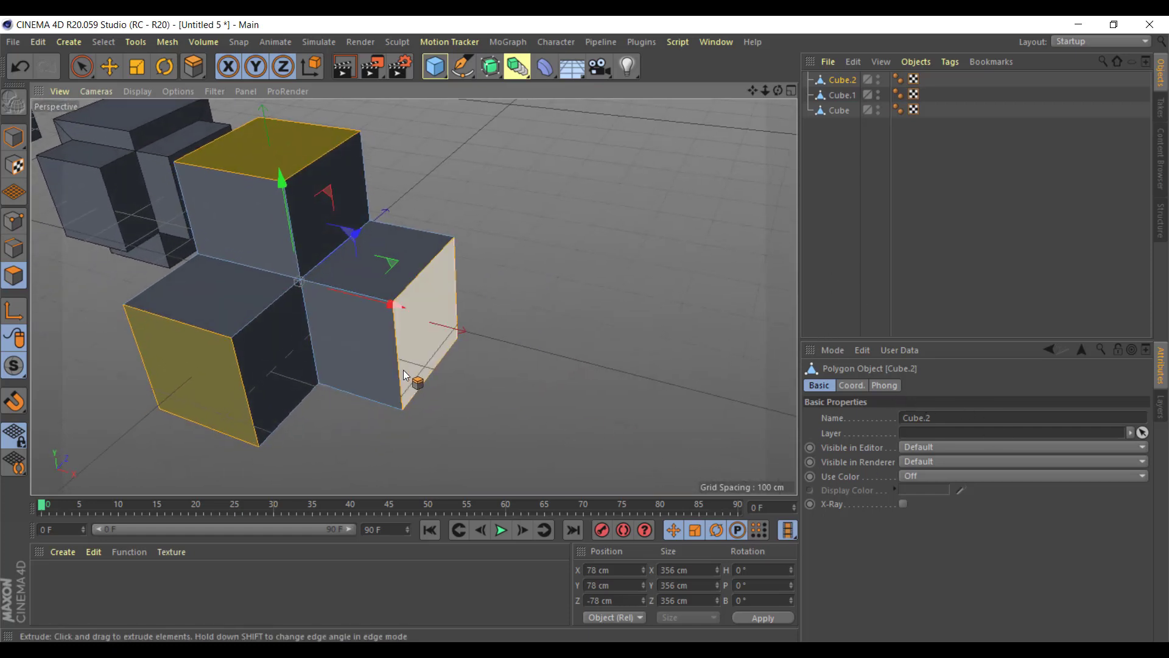
scroll(418, 386, up, 2)
click(835, 351)
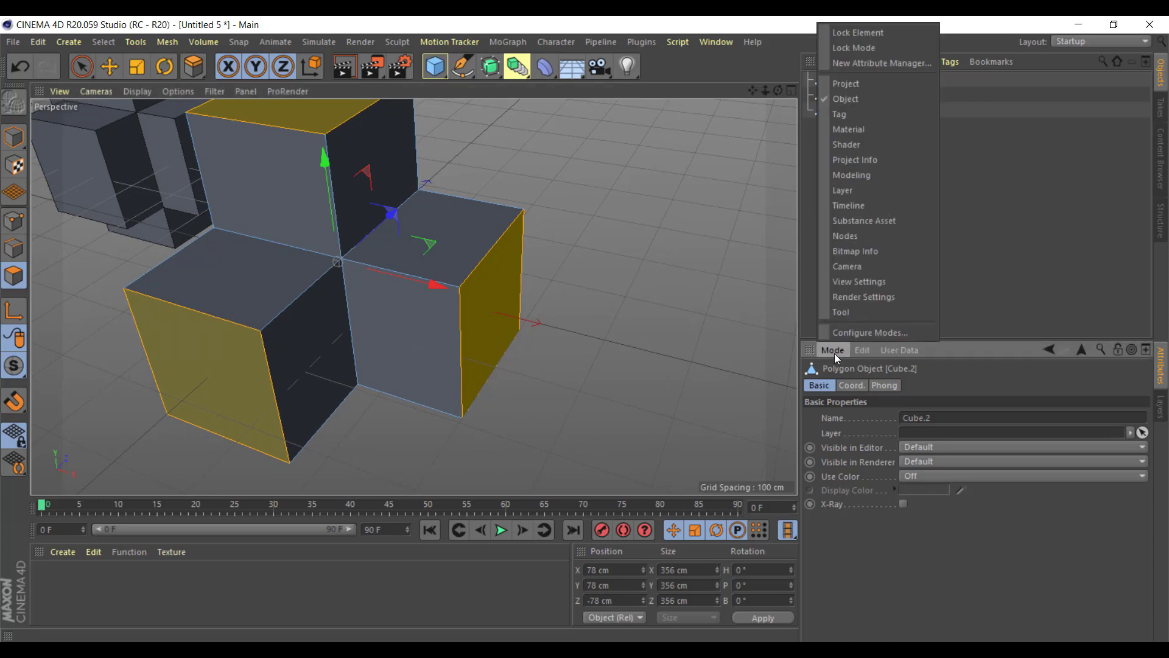
click(858, 313)
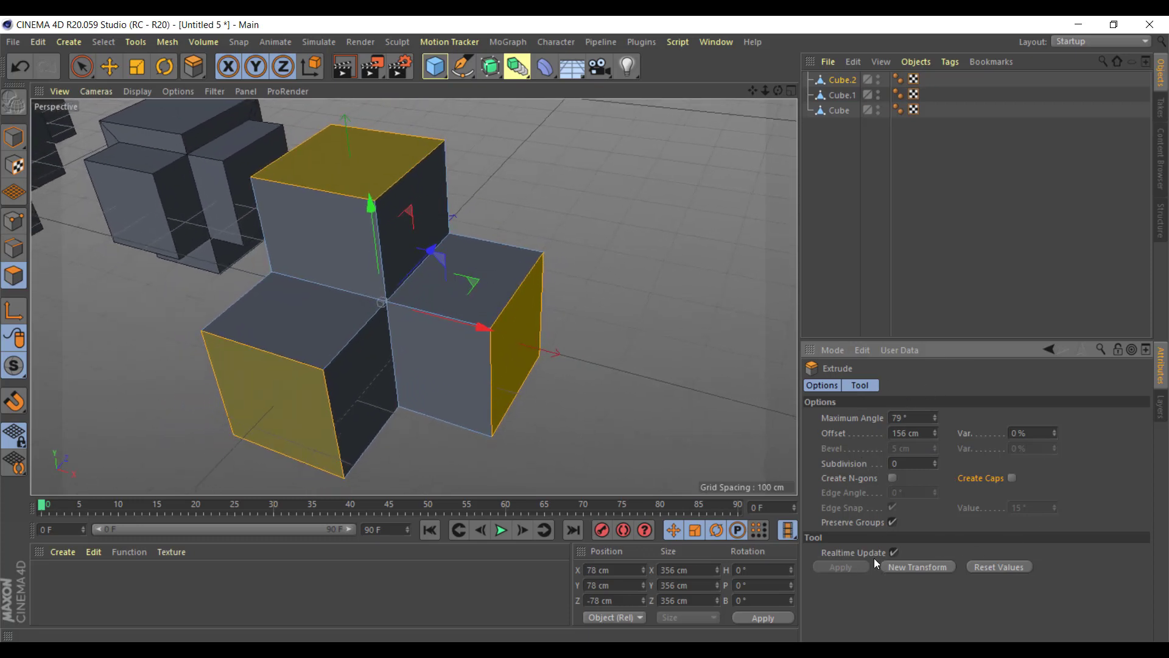
click(820, 386)
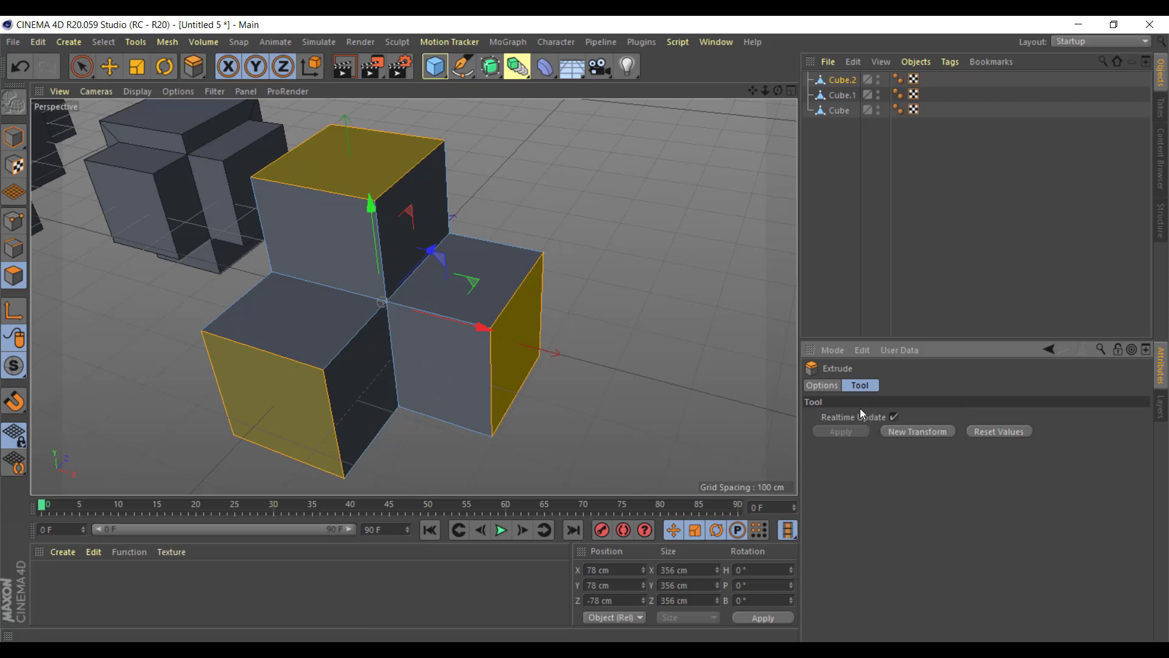
click(822, 385)
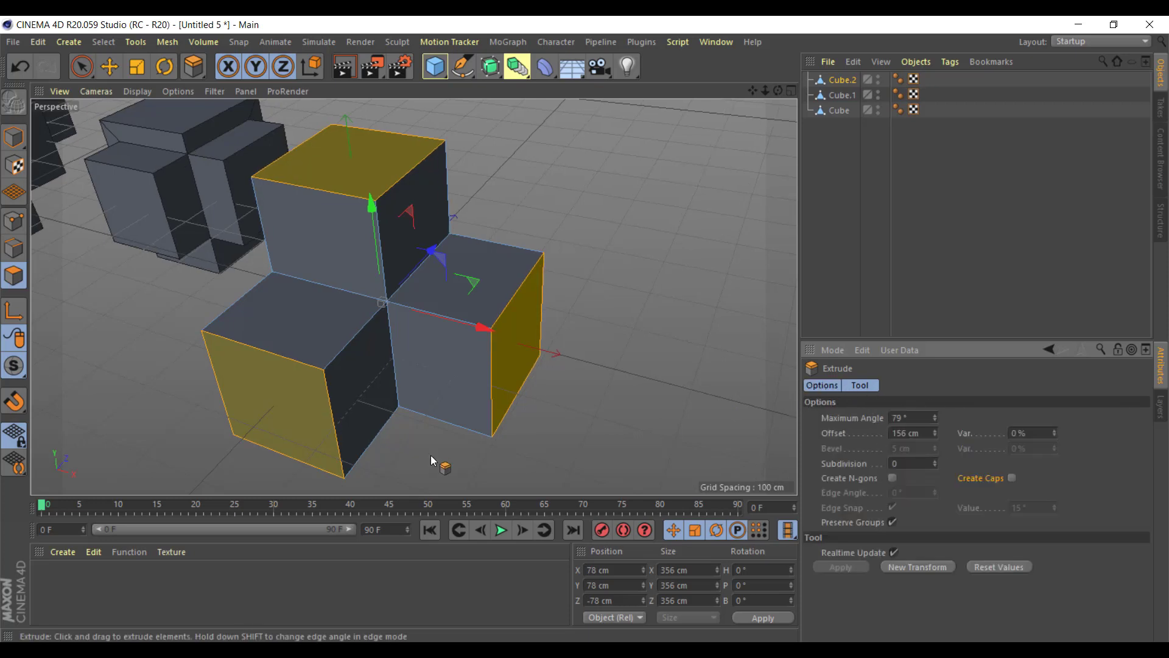
Set Cube.2's extrusion to 166 cm with 4 subdivisions and move it far left
mouse_move(430, 455)
alt+mouse_down()
mouse_move(966, 441)
mouse_move(938, 436)
mouse_move(933, 420)
alt+mouse_up()
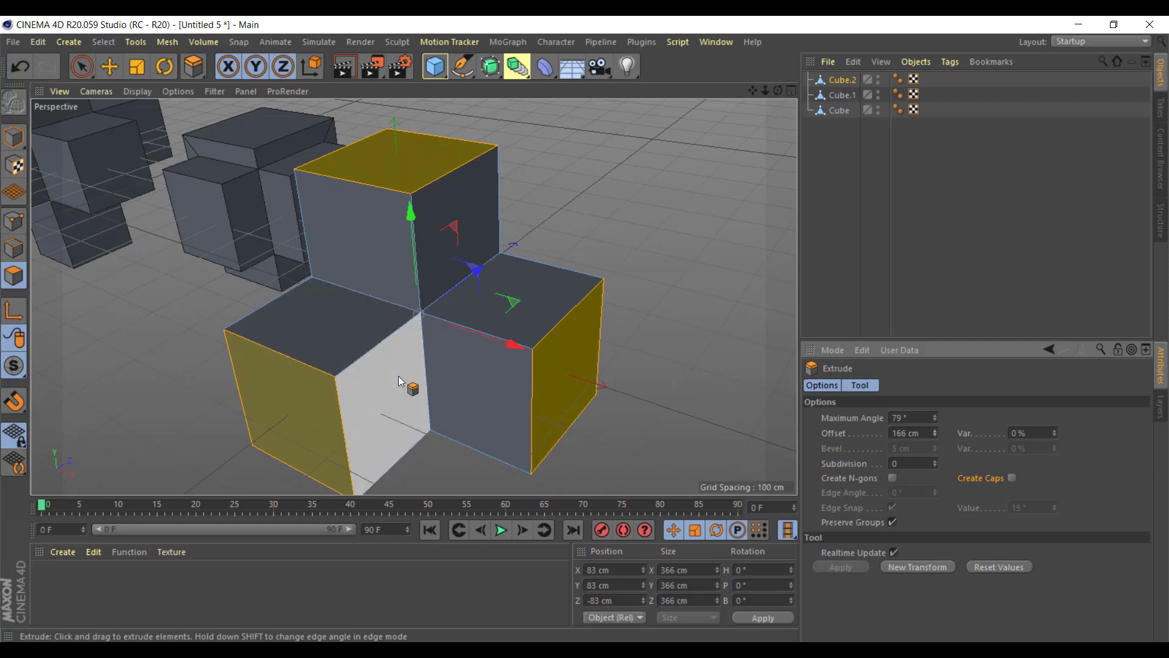
click(936, 462)
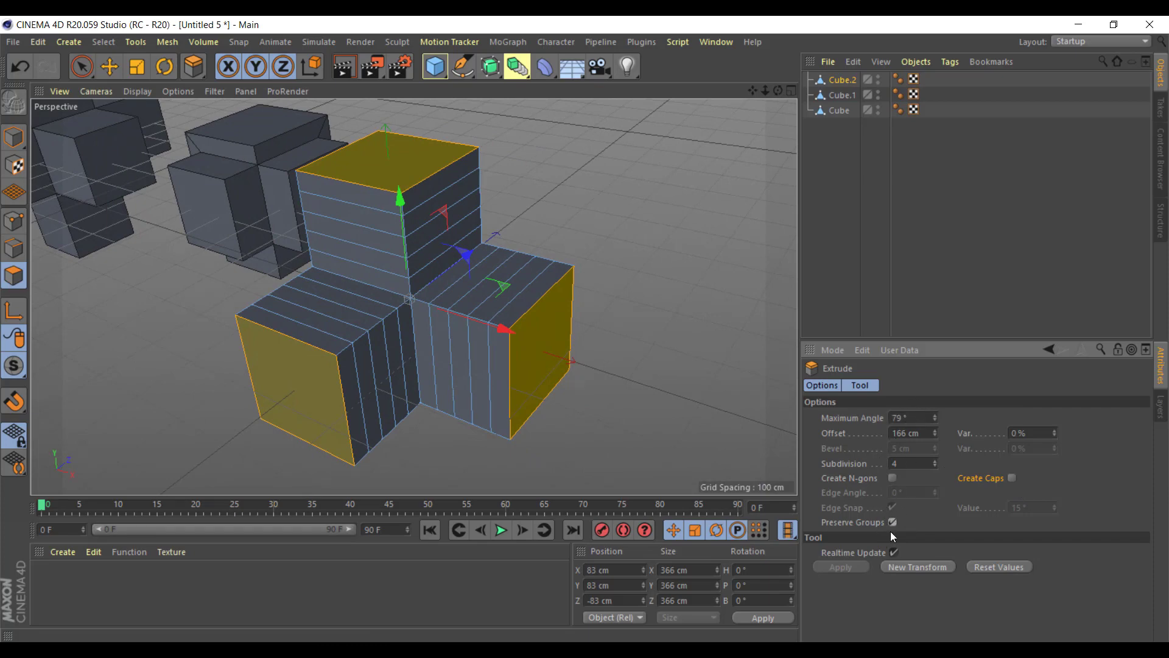
click(1011, 477)
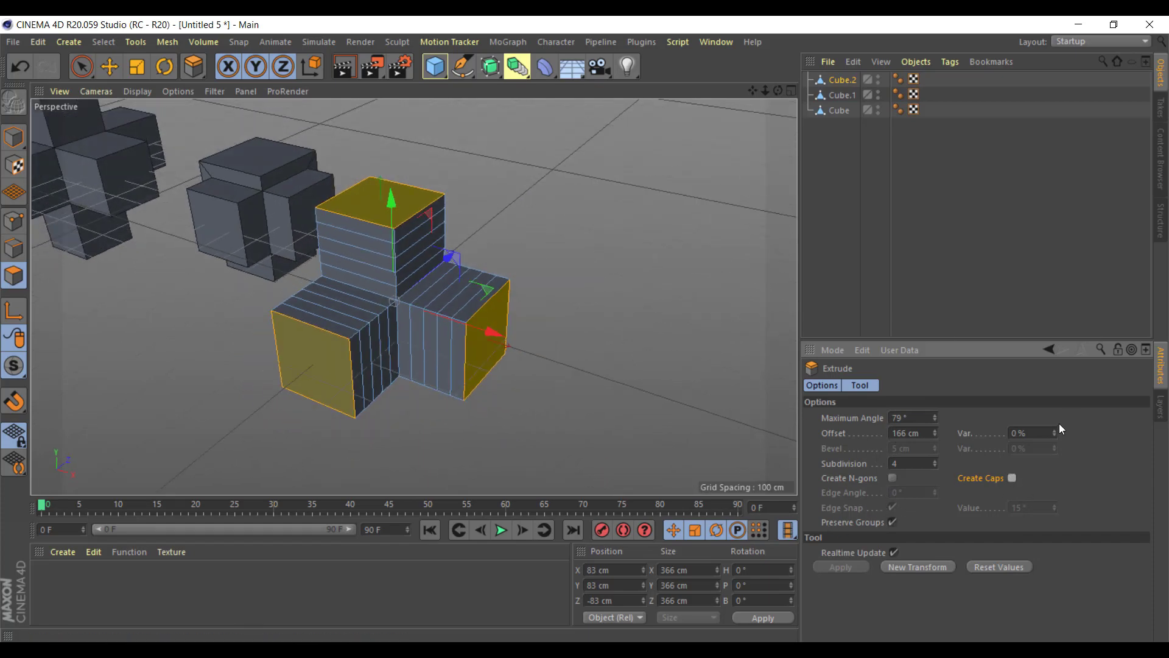
click(4, 137)
mouse_move(367, 315)
alt+mouse_down()
mouse_move(465, 309)
mouse_move(463, 372)
mouse_move(464, 294)
mouse_move(451, 297)
alt+mouse_up()
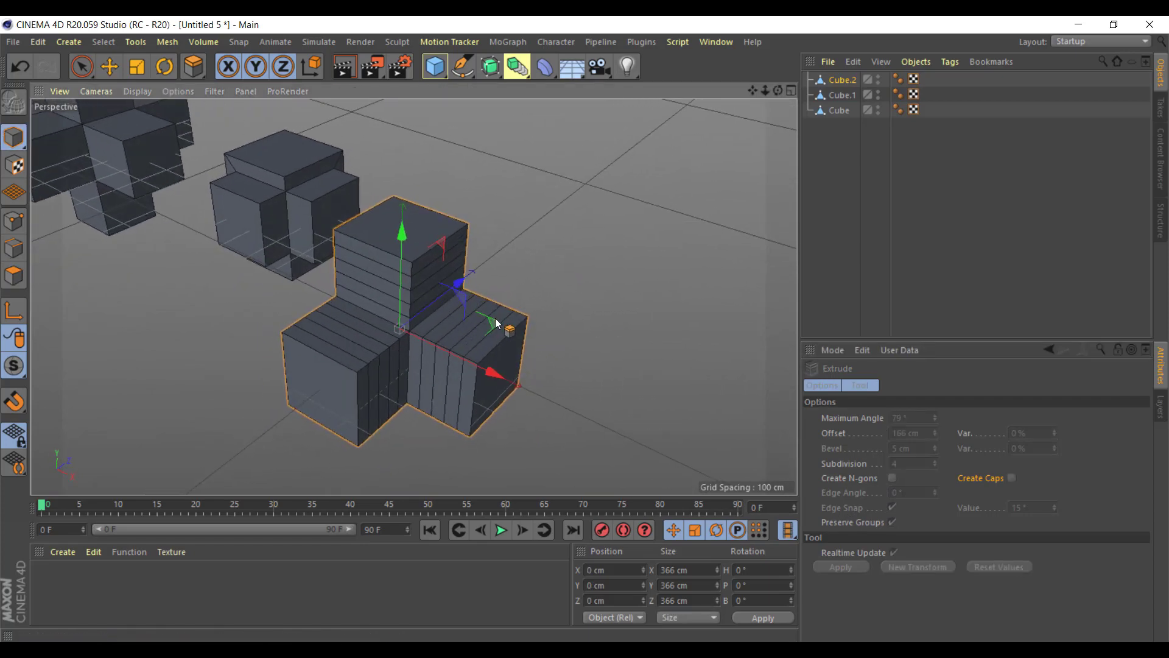
scroll(496, 322, down, 5)
mouse_move(529, 420)
mouse_down()
mouse_move(178, 392)
mouse_move(151, 350)
mouse_move(494, 91)
mouse_move(439, 122)
mouse_up()
Add a sphere, grow its radius to 468 cm, and move it right along X
click(436, 65)
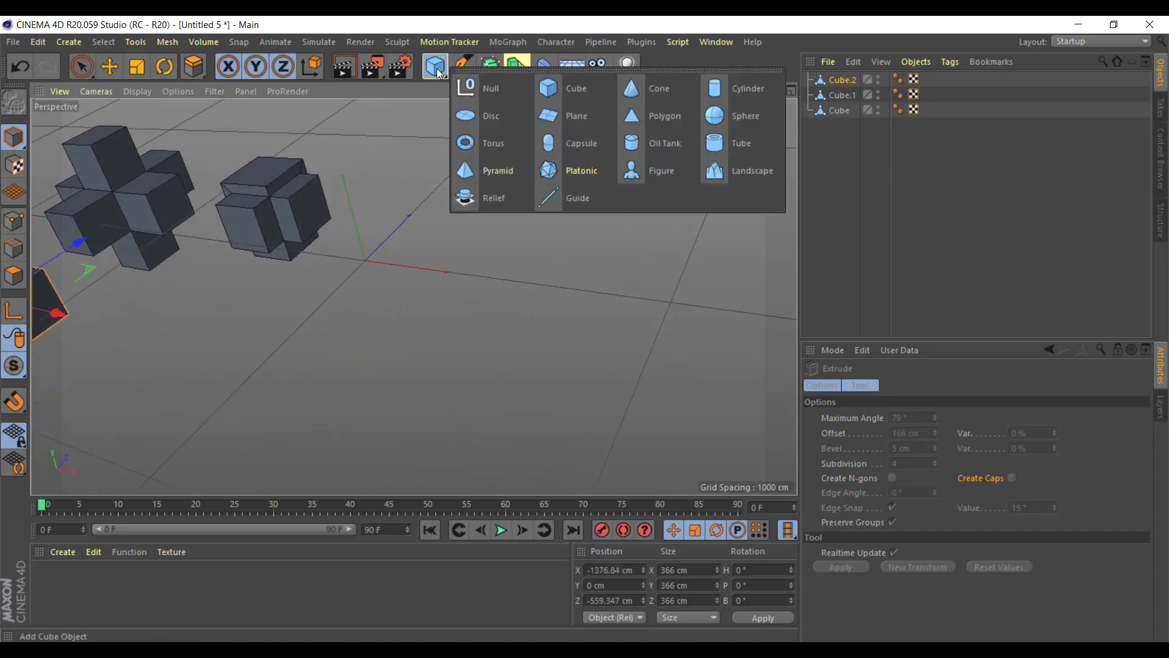
click(720, 117)
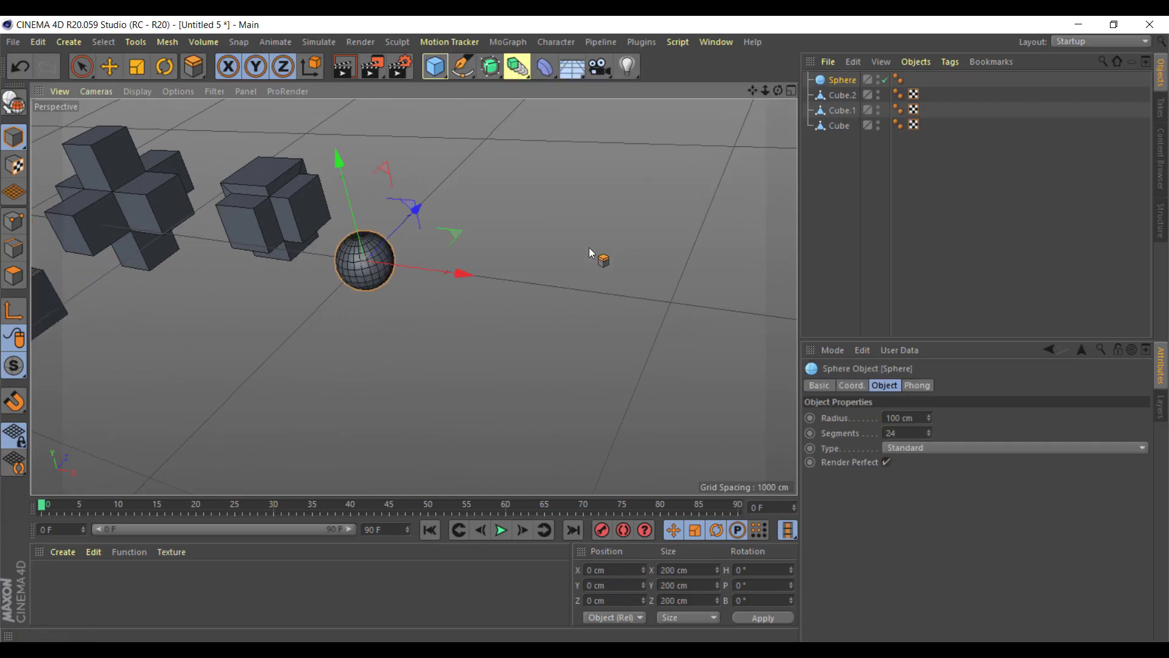
scroll(412, 276, up, 3)
scroll(404, 270, up, 3)
scroll(404, 270, up, 2)
alt+drag(448, 311, 530, 350)
drag(930, 415, 929, 411)
scroll(786, 469, down, 4)
alt+drag(791, 469, 774, 466)
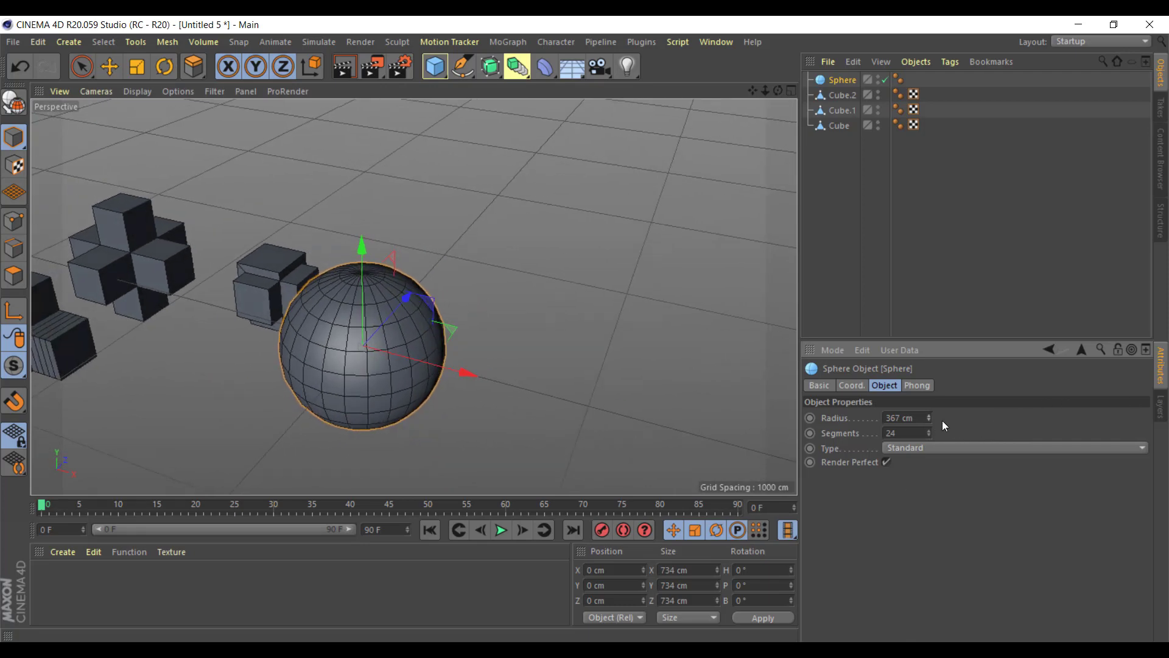
drag(462, 416, 497, 417)
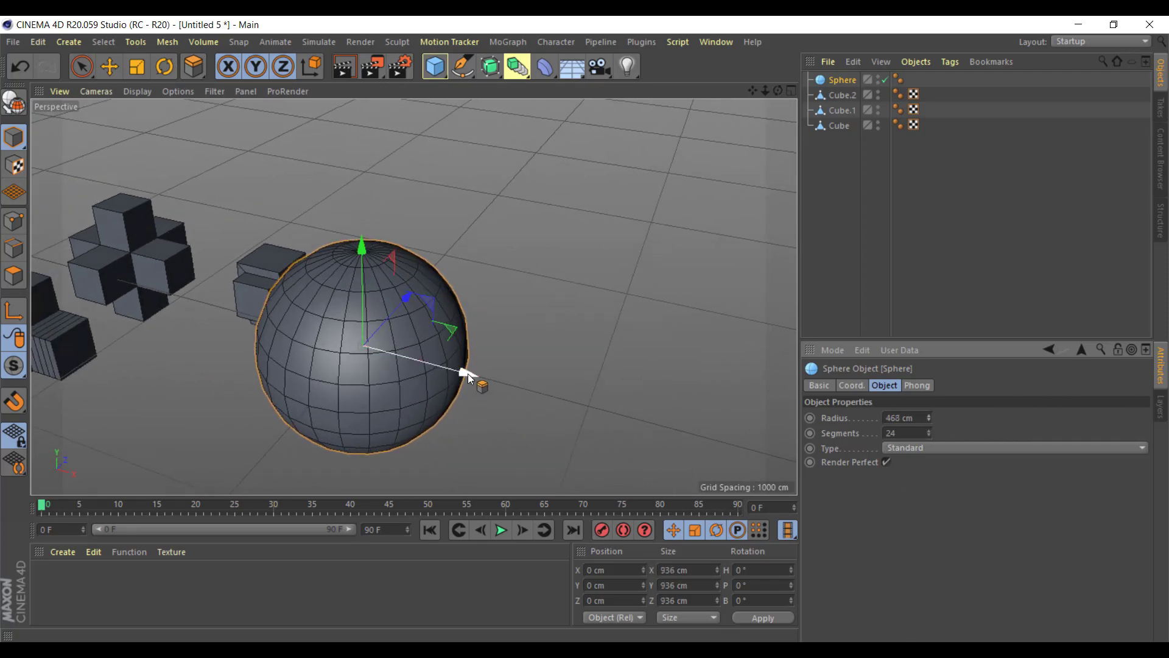
mouse_move(469, 378)
mouse_down()
mouse_move(880, 491)
mouse_move(919, 400)
mouse_up()
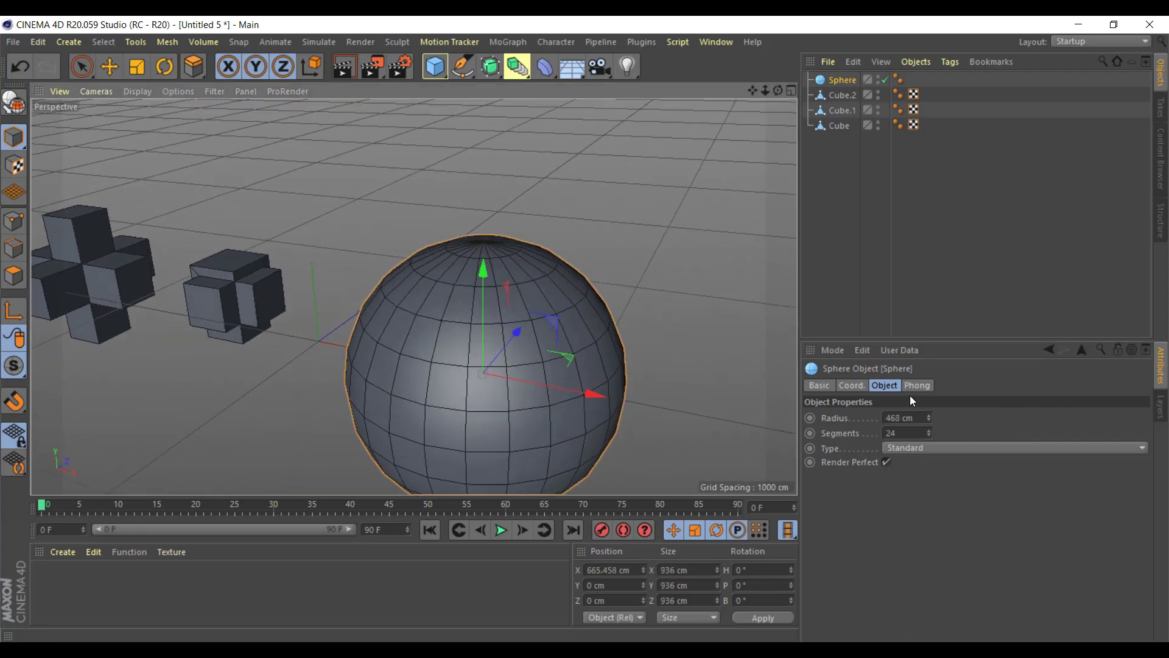
Set the sphere's Type to Hemisphere in its Object properties
click(849, 386)
click(822, 386)
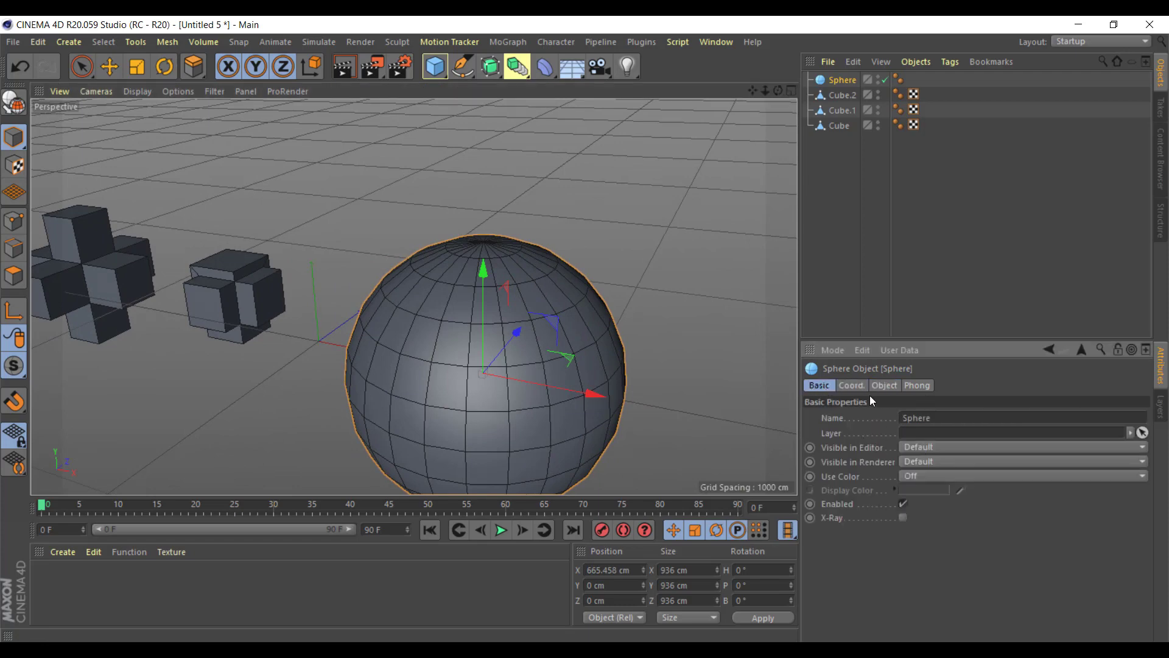
click(883, 386)
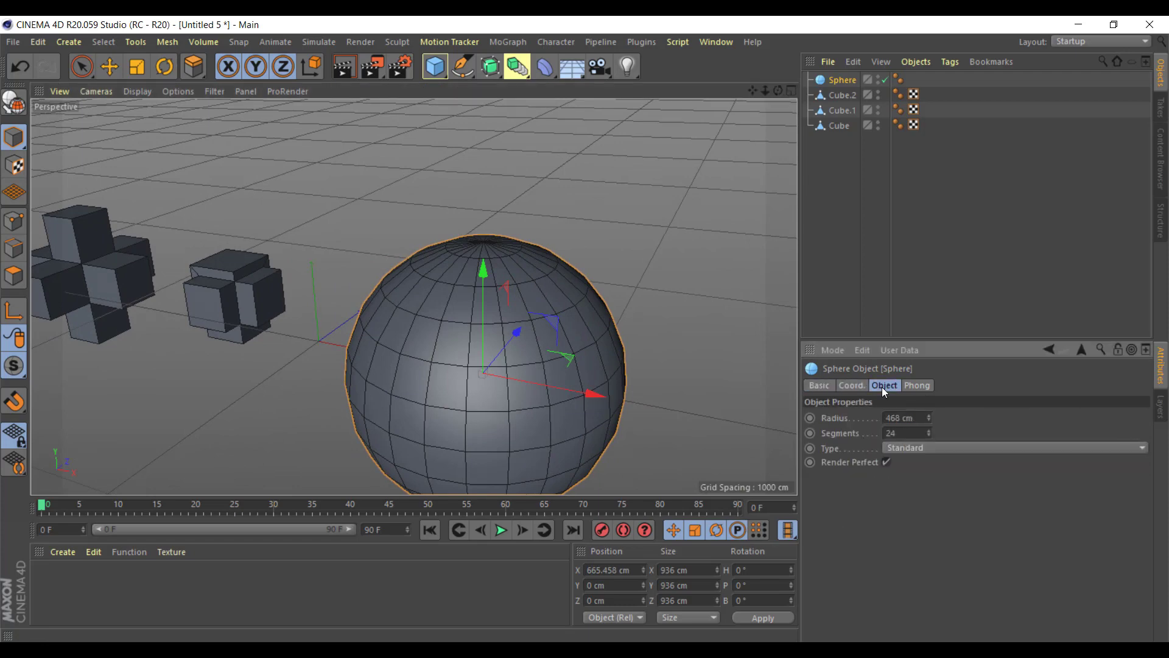
click(918, 448)
click(922, 545)
alt+drag(572, 426, 532, 412)
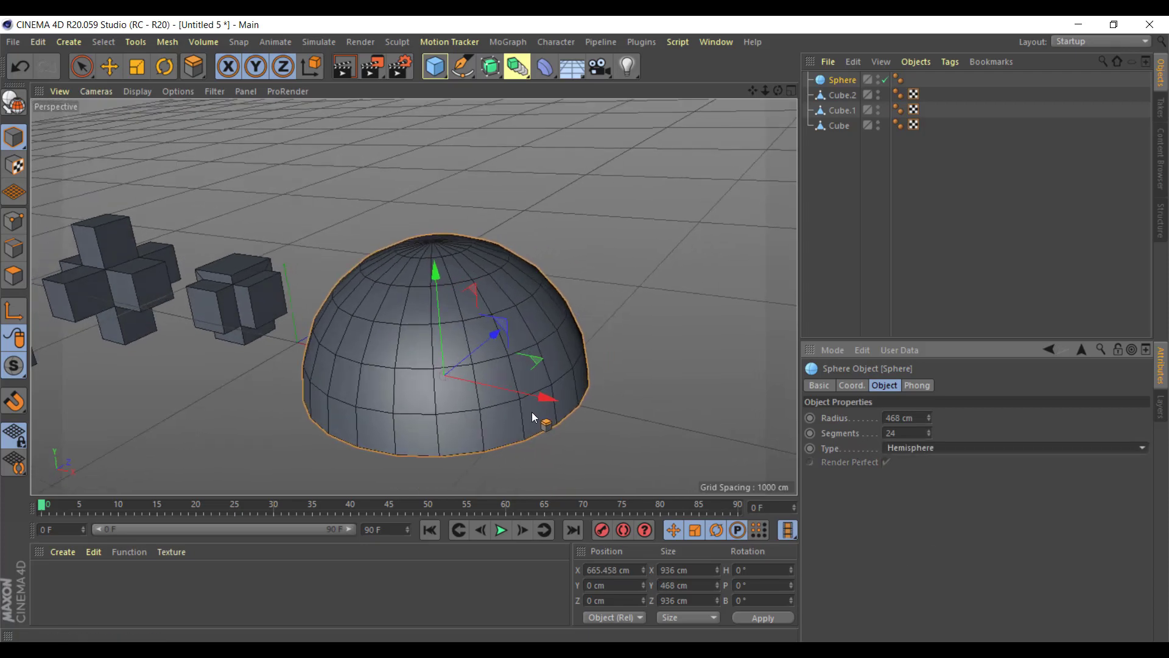
alt+middle_drag(499, 471, 77, 178)
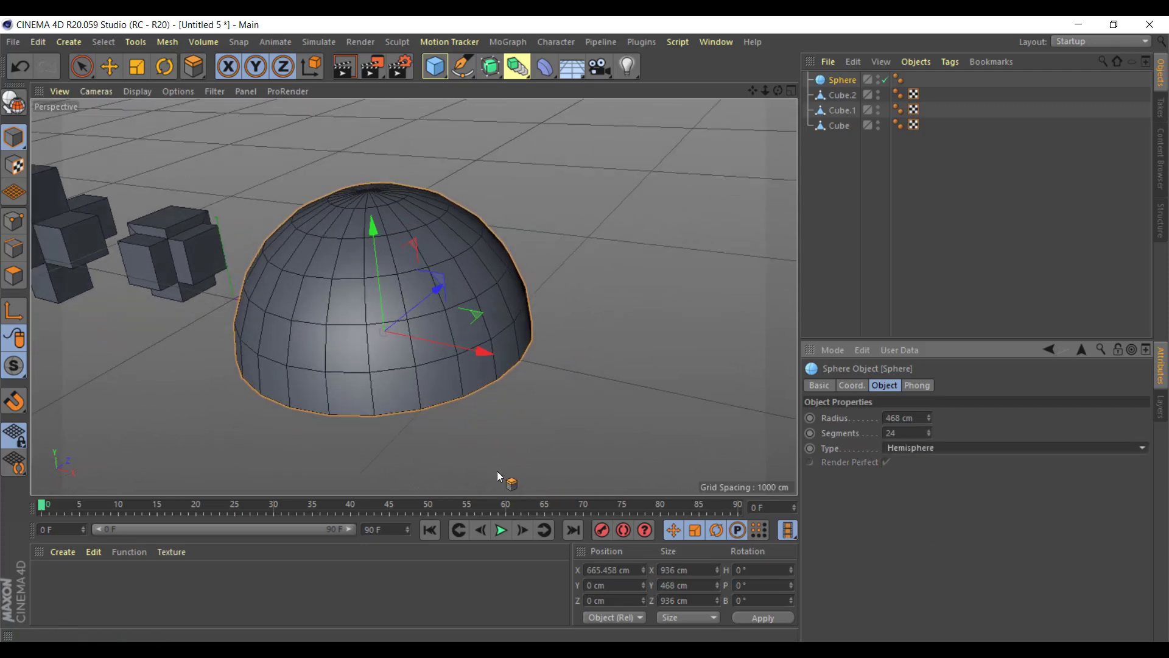
Make the hemisphere editable, then switch to Polygon mode with the Extrude tool (D)
click(19, 106)
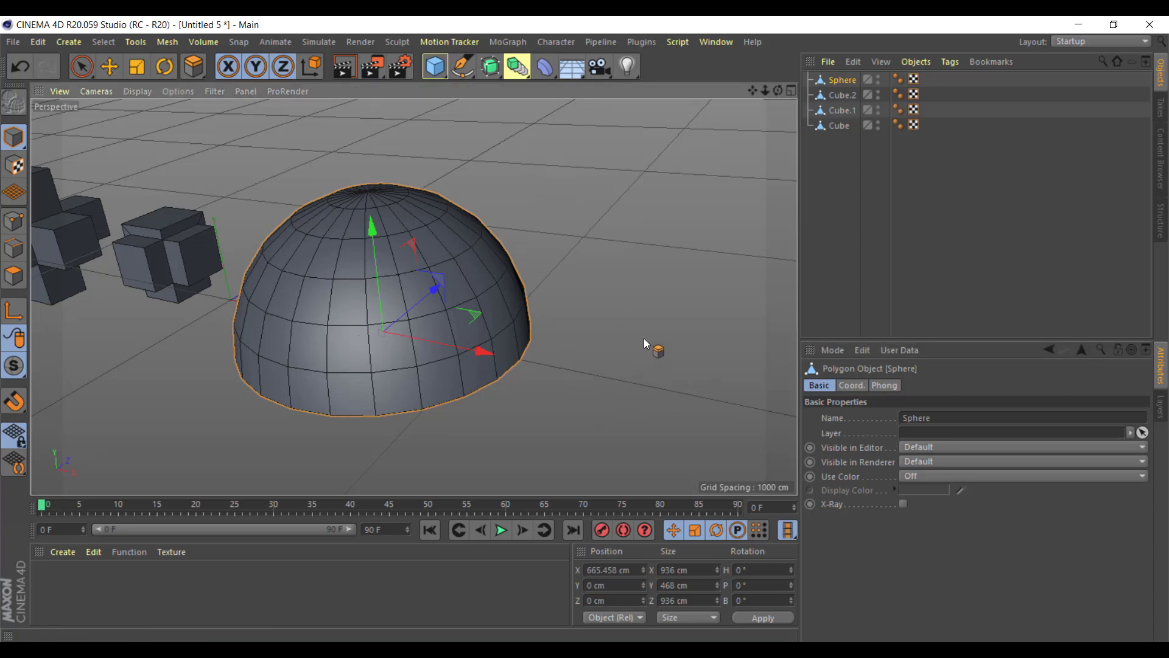
click(12, 280)
key(d)
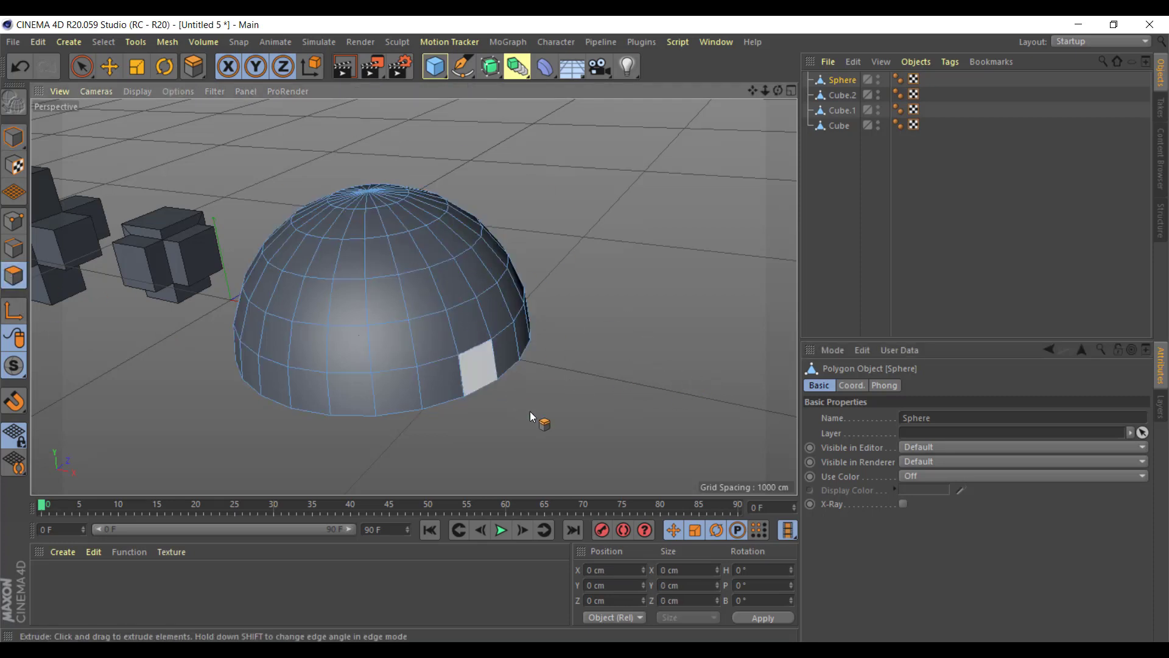
Zoom and orbit over the dome, undoing a stray change along the way
scroll(377, 298, up, 2)
scroll(377, 298, up, 3)
scroll(377, 298, up, 3)
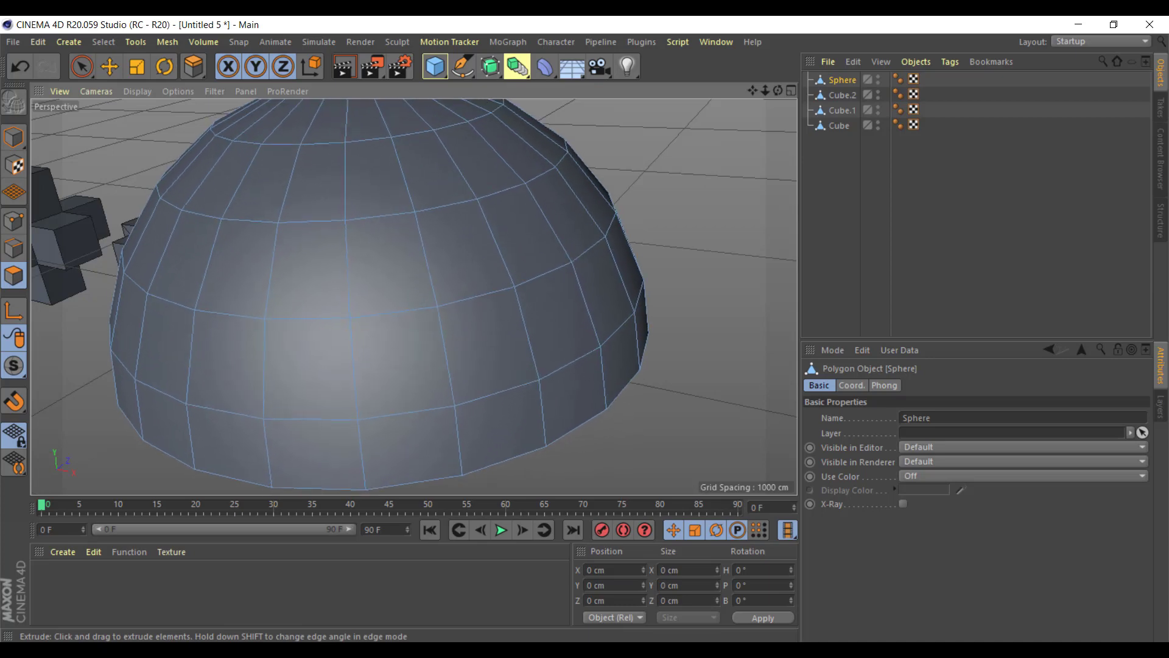
scroll(378, 299, up, 1)
scroll(585, 426, down, 3)
mouse_move(585, 426)
alt+mouse_down()
mouse_move(450, 305)
mouse_move(421, 255)
mouse_move(527, 371)
mouse_move(527, 303)
mouse_move(604, 336)
mouse_move(525, 346)
mouse_move(553, 346)
mouse_move(323, 210)
mouse_move(585, 316)
mouse_move(491, 256)
mouse_move(469, 433)
mouse_move(525, 440)
mouse_move(265, 310)
mouse_move(377, 395)
mouse_move(583, 309)
mouse_move(481, 389)
mouse_move(495, 395)
alt+mouse_up()
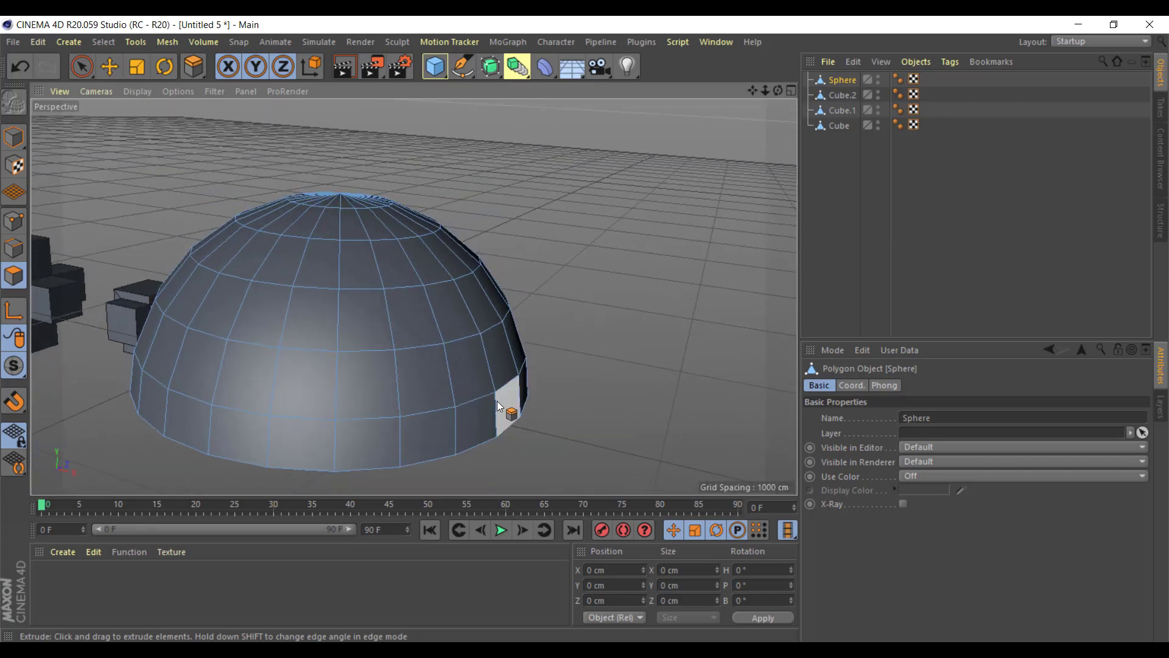
key(ctrl+z)
alt+drag(405, 456, 419, 454)
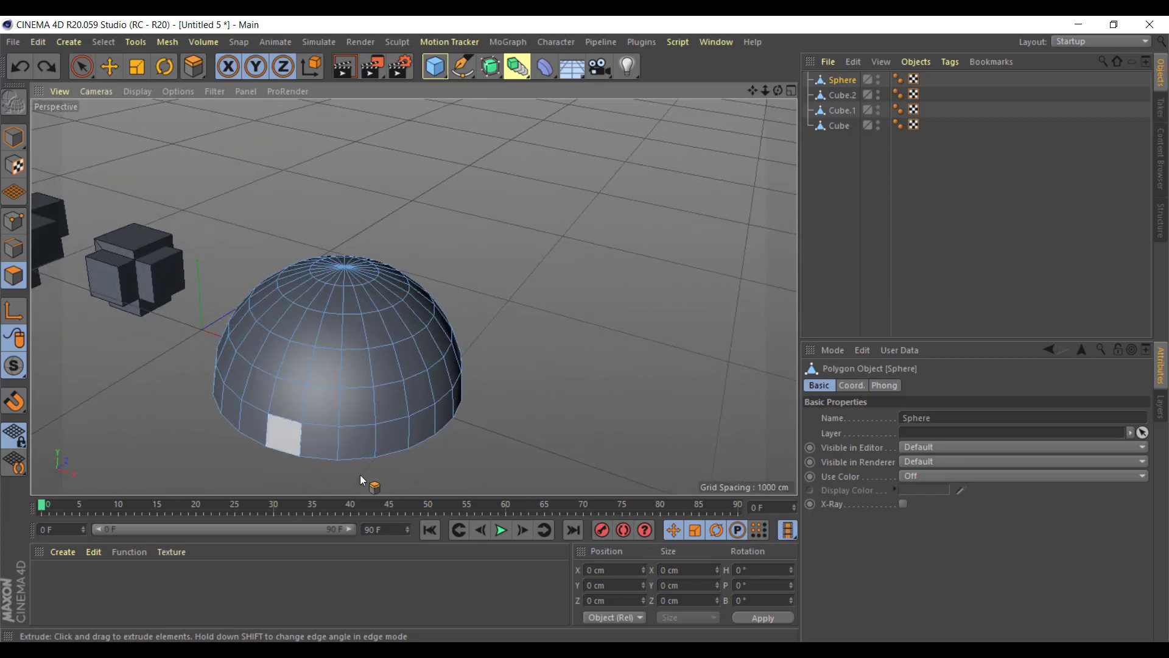
mouse_move(629, 369)
alt+mouse_down()
mouse_move(621, 404)
mouse_move(731, 378)
alt+mouse_up()
Extrude the dome's polygons outward as separate blocks, about 312 cm long
click(836, 348)
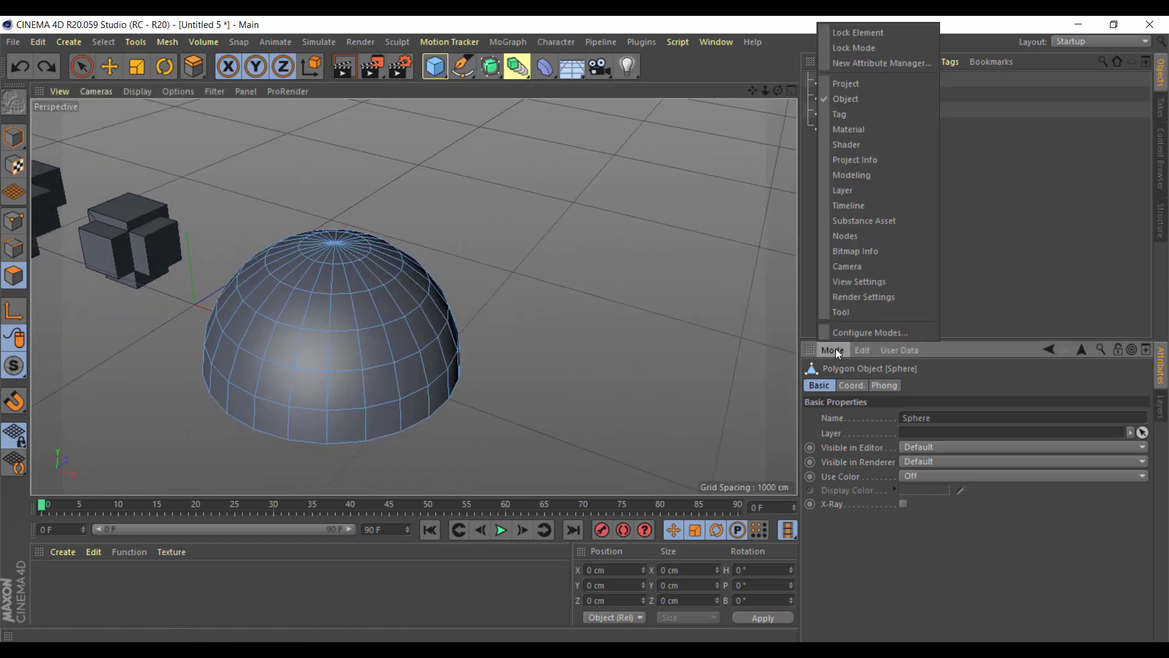
click(849, 309)
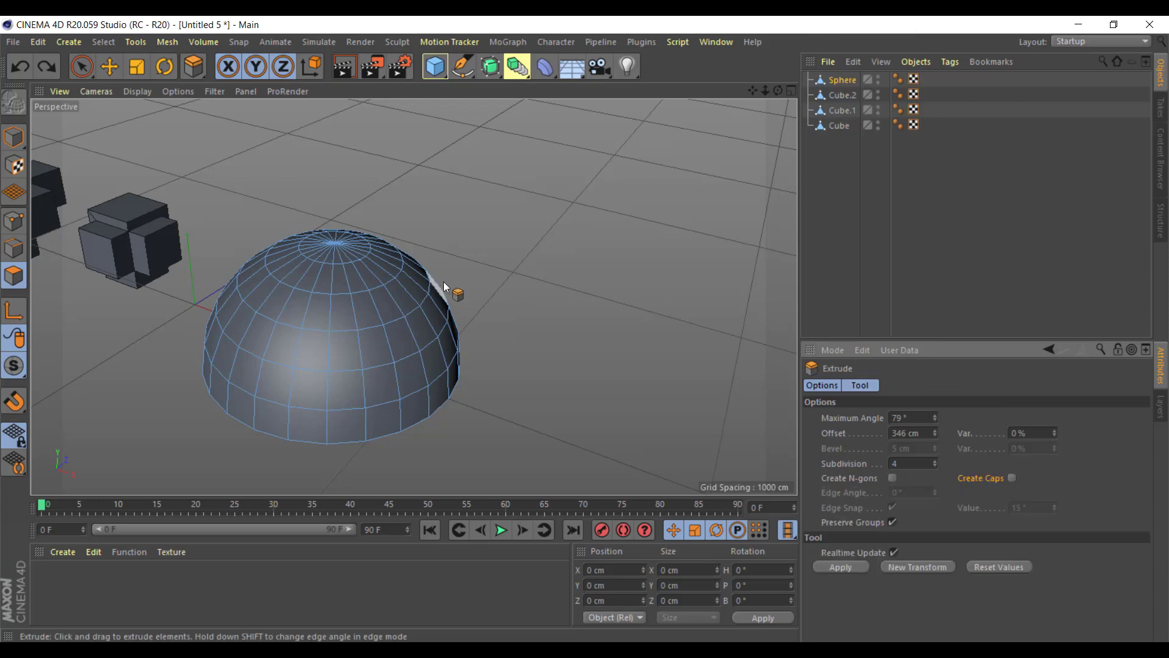
alt+drag(444, 282, 458, 297)
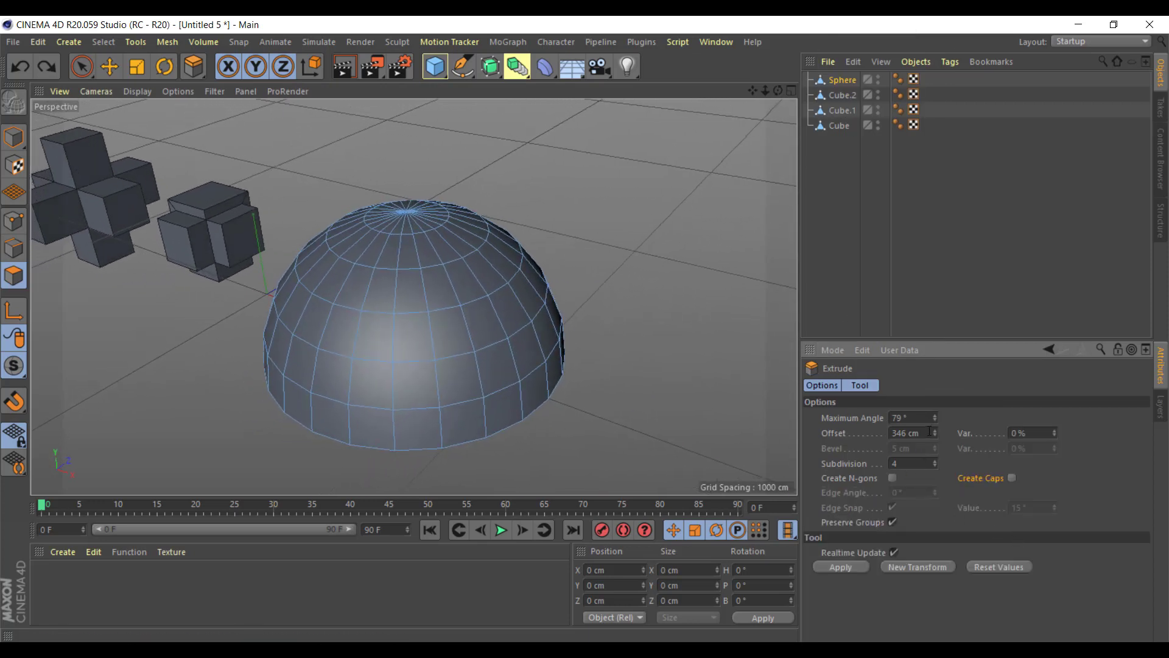
click(893, 522)
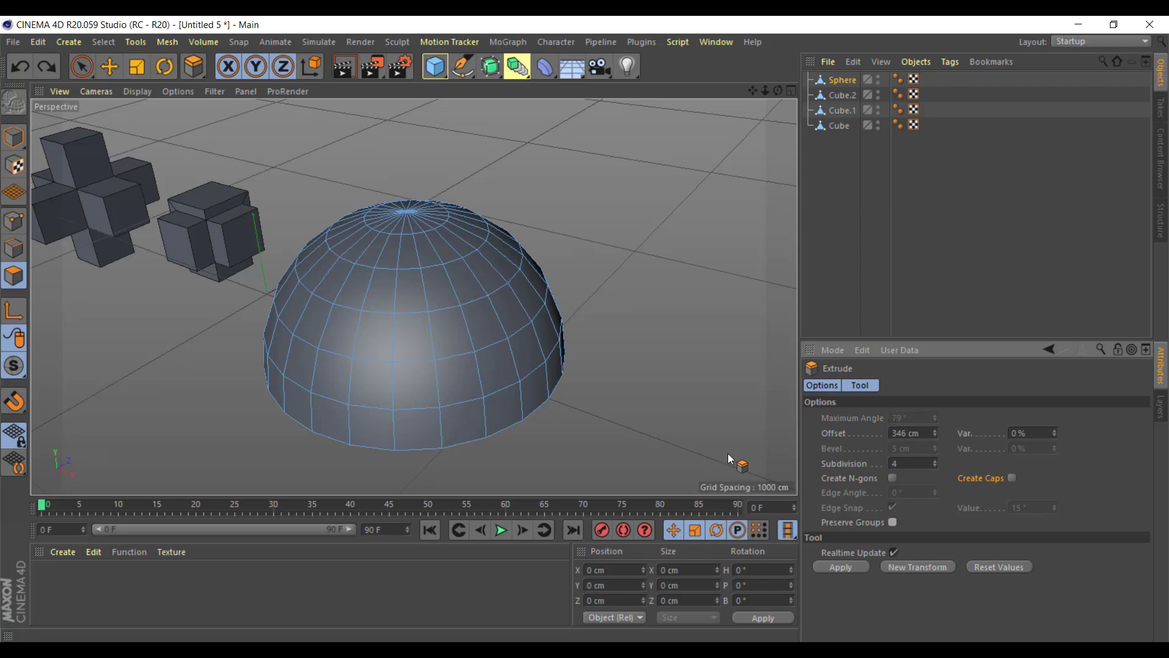
alt+drag(728, 453, 597, 374)
mouse_move(578, 415)
mouse_down()
mouse_move(562, 420)
mouse_move(624, 392)
mouse_up()
scroll(562, 421, down, 5)
scroll(494, 438, up, 2)
scroll(494, 437, up, 4)
mouse_move(495, 437)
alt+mouse_down()
mouse_move(433, 275)
mouse_move(463, 286)
alt+mouse_up()
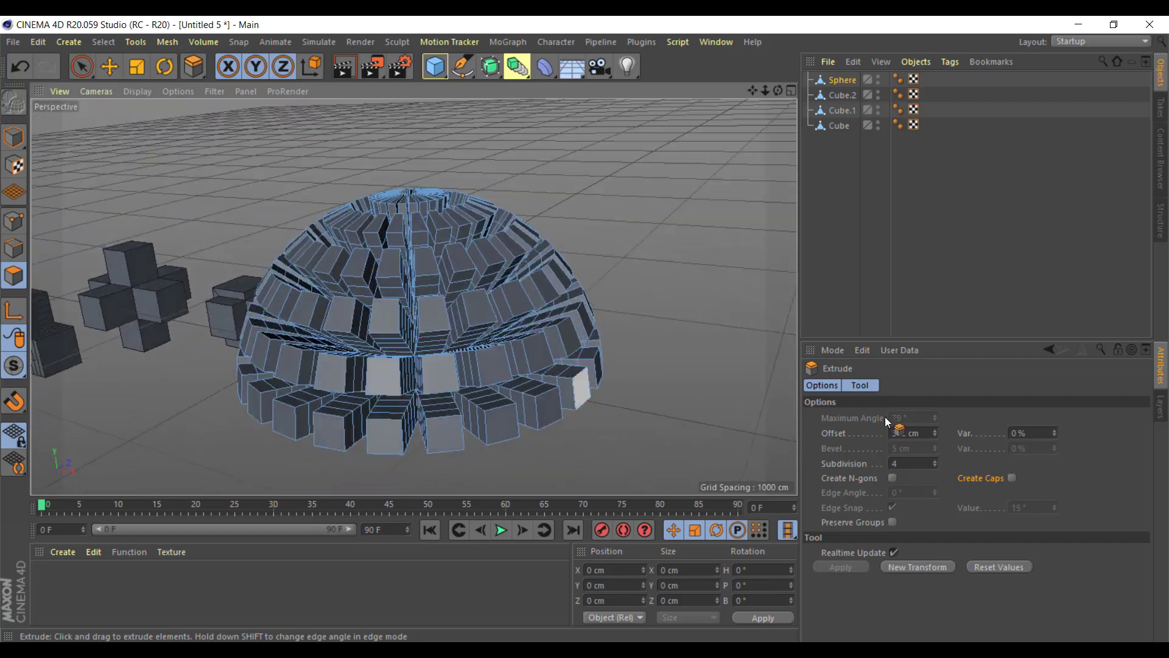
Vary the block lengths, trying 22% and 76% before settling near 31%
mouse_move(1054, 431)
mouse_down()
mouse_move(1055, 415)
mouse_move(1039, 432)
mouse_up()
mouse_move(786, 443)
alt+mouse_down()
mouse_move(568, 422)
mouse_move(319, 200)
mouse_move(225, 406)
mouse_move(517, 444)
mouse_move(226, 474)
mouse_move(599, 447)
alt+mouse_up()
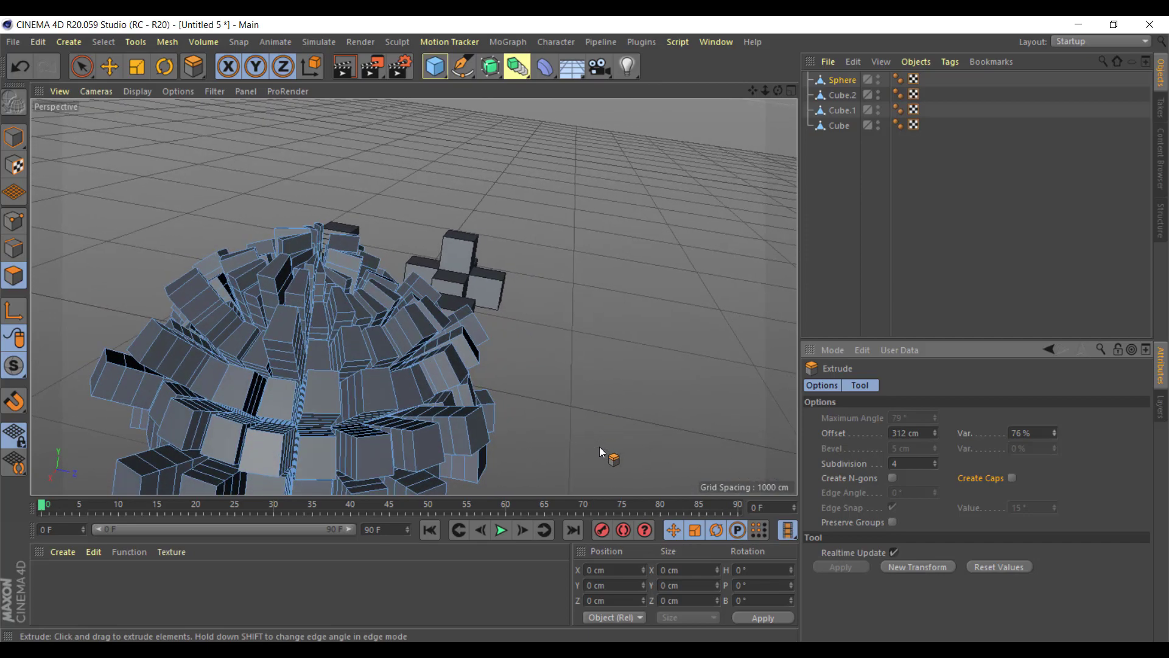
alt+drag(600, 447, 665, 401)
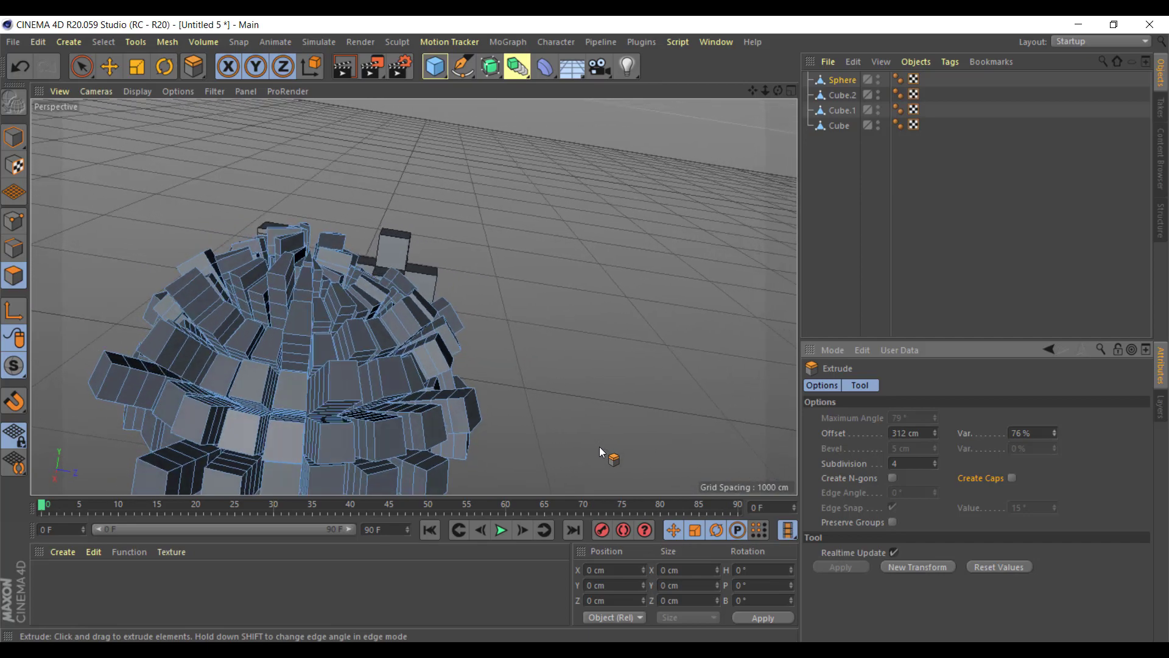
drag(1058, 430, 1057, 390)
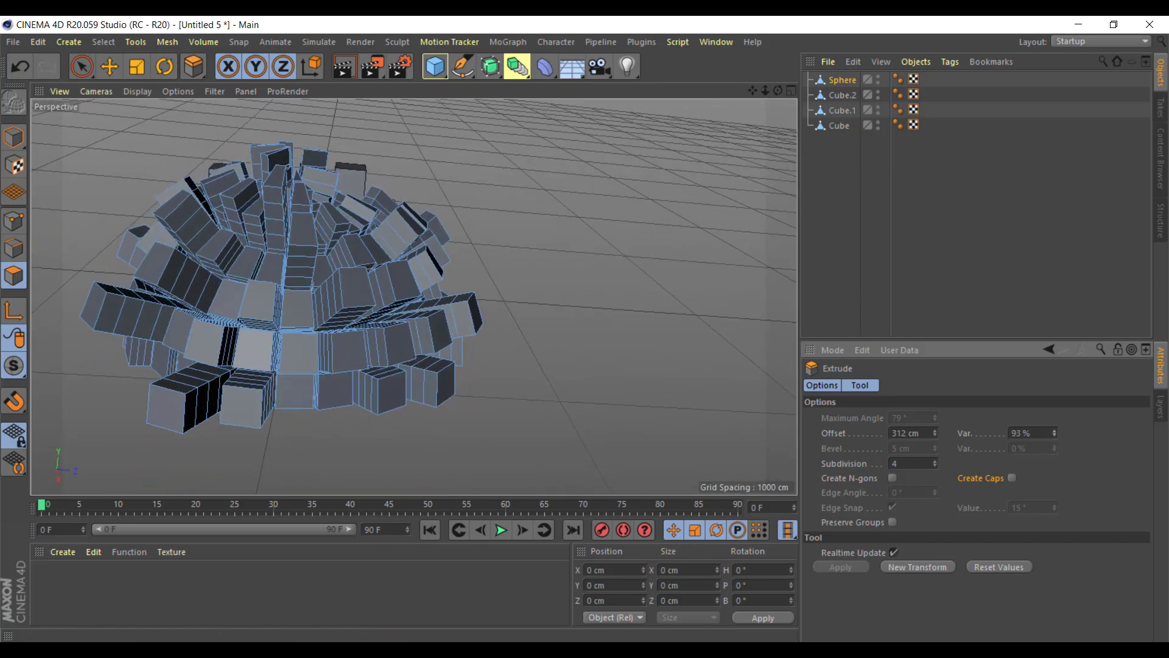
drag(1055, 433, 1054, 475)
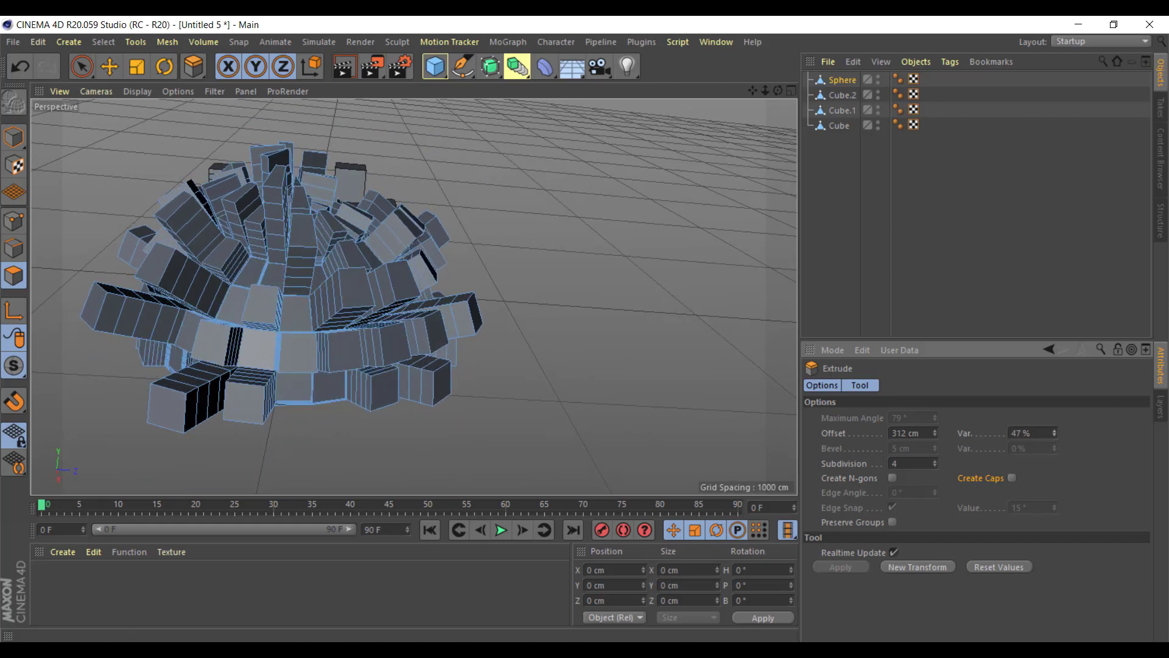
drag(1054, 432, 1054, 427)
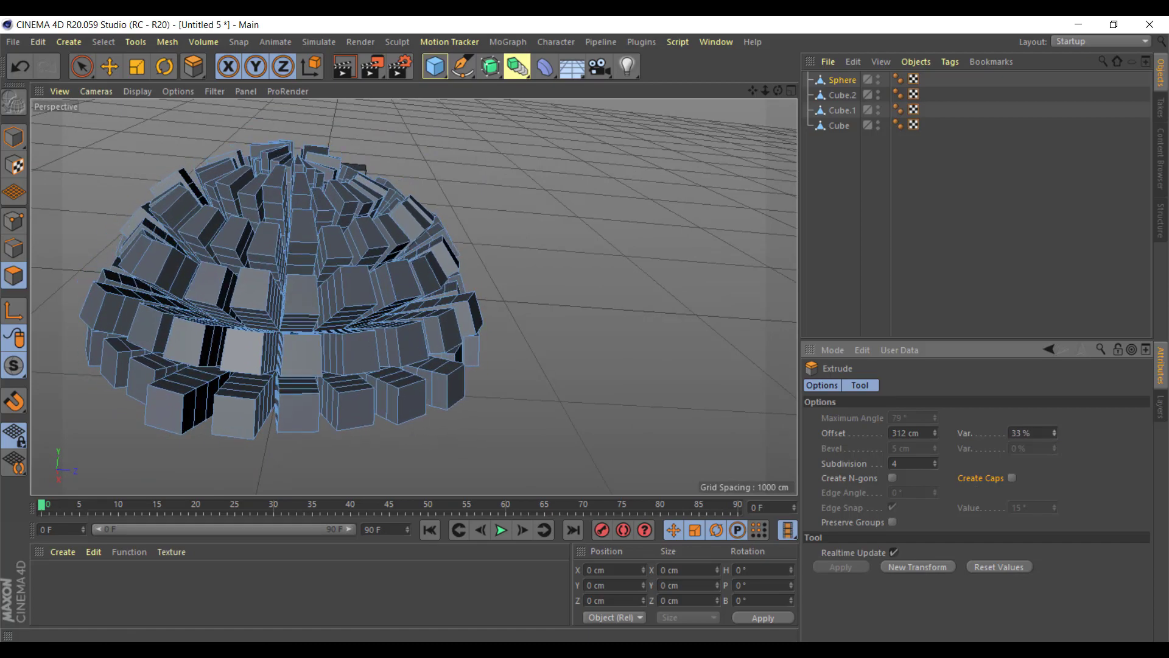
mouse_move(686, 323)
alt+mouse_down()
mouse_move(385, 390)
mouse_move(502, 404)
mouse_move(509, 426)
mouse_move(668, 357)
mouse_move(576, 155)
mouse_move(506, 104)
alt+mouse_up()
Add a Subdivision Surface and nest the extruded Sphere under it
click(491, 67)
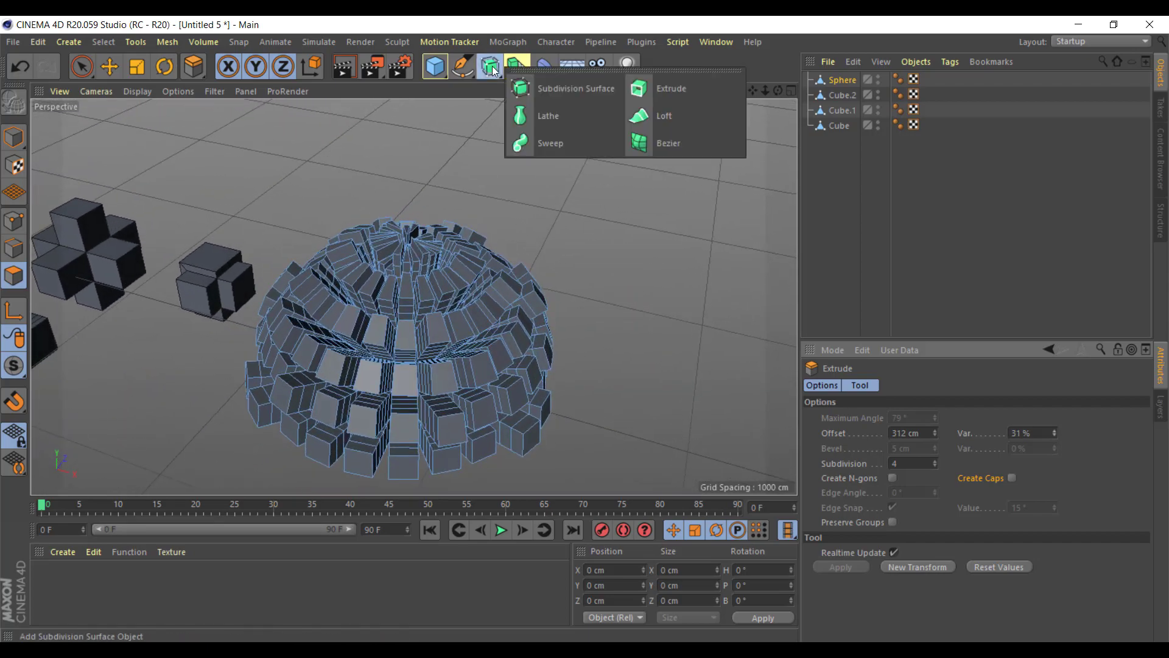
click(545, 90)
drag(843, 95, 865, 81)
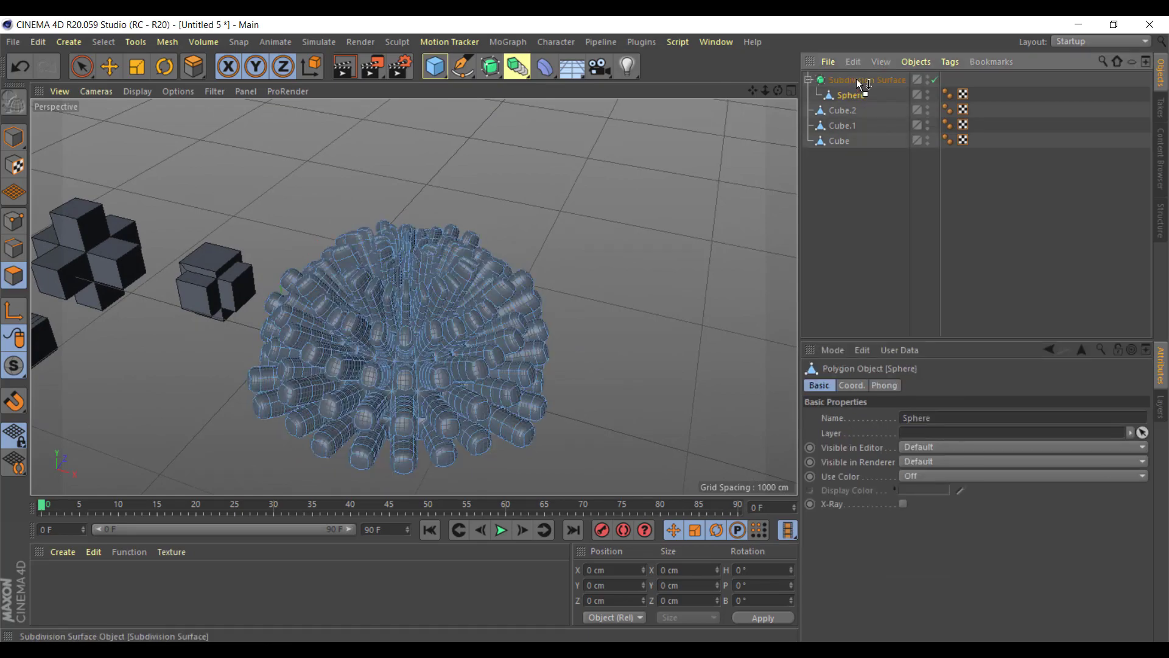
mouse_move(609, 378)
alt+mouse_down()
mouse_move(652, 413)
mouse_move(491, 334)
alt+mouse_up()
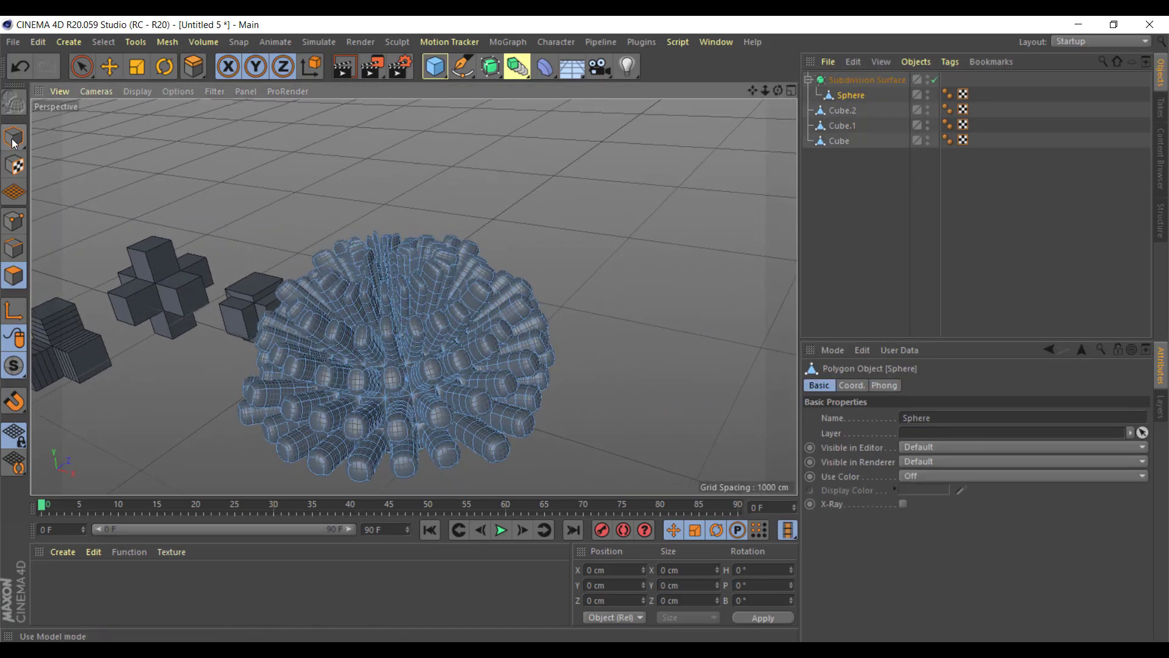
key(Return)
mouse_move(578, 282)
alt+mouse_down()
mouse_move(592, 288)
mouse_move(597, 220)
mouse_move(866, 112)
mouse_move(1033, 440)
mouse_move(821, 349)
alt+mouse_up()
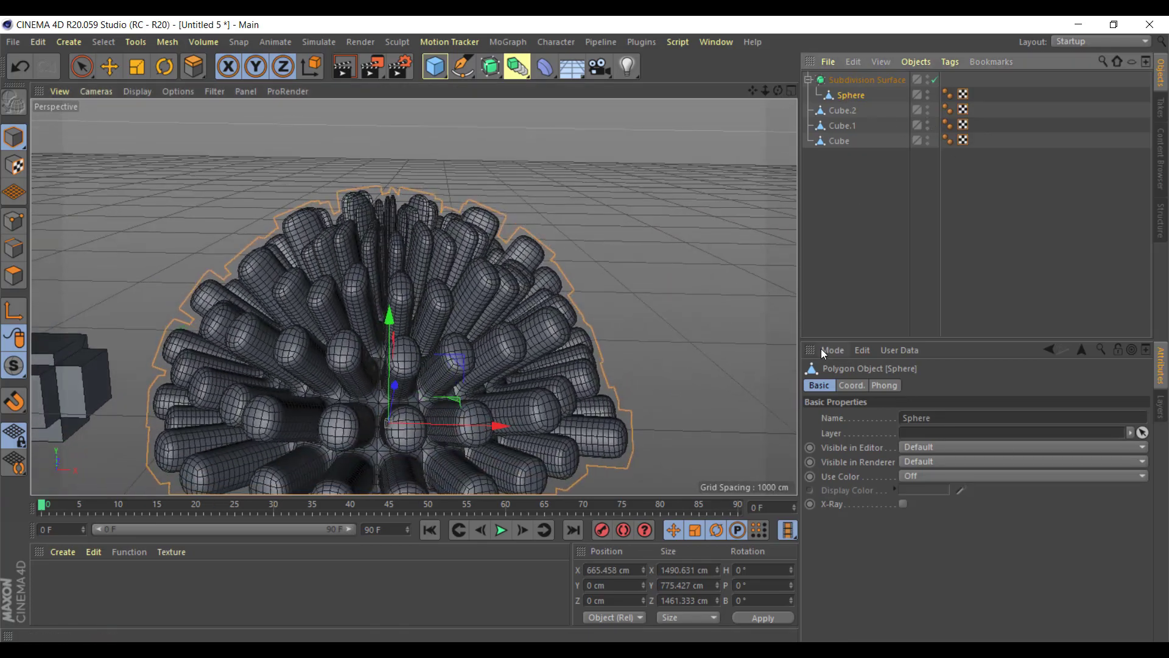
Inspect the Subdivision Surface settings, then reselect the Sphere with smoothing switched off
click(834, 349)
click(845, 312)
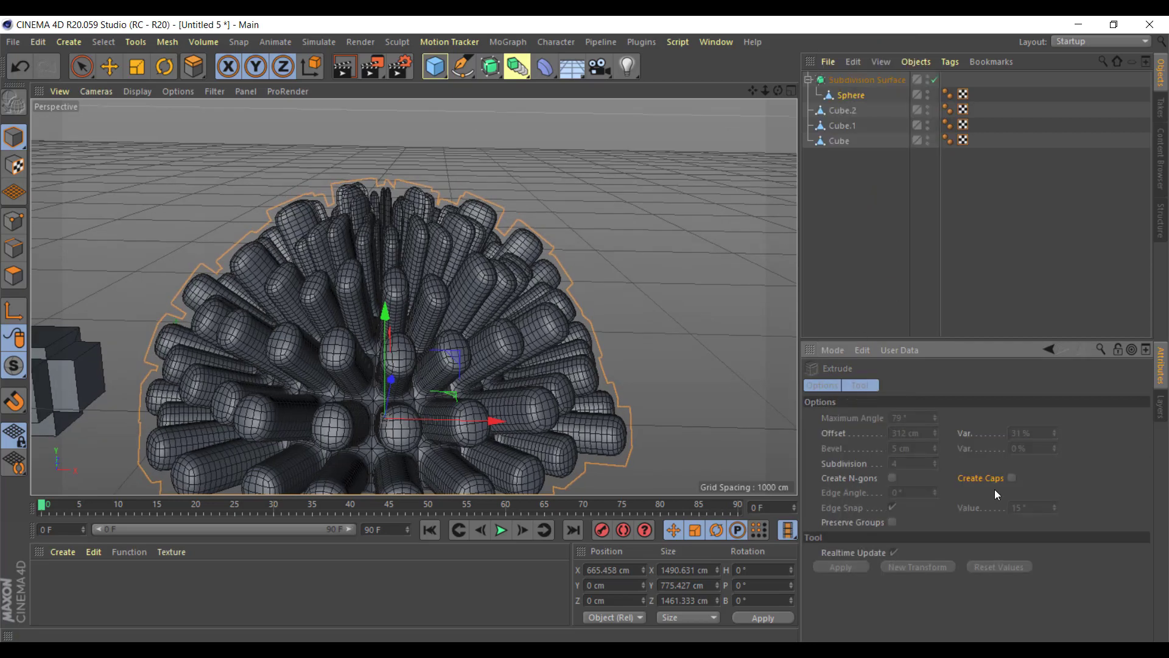
click(1018, 477)
key(h)
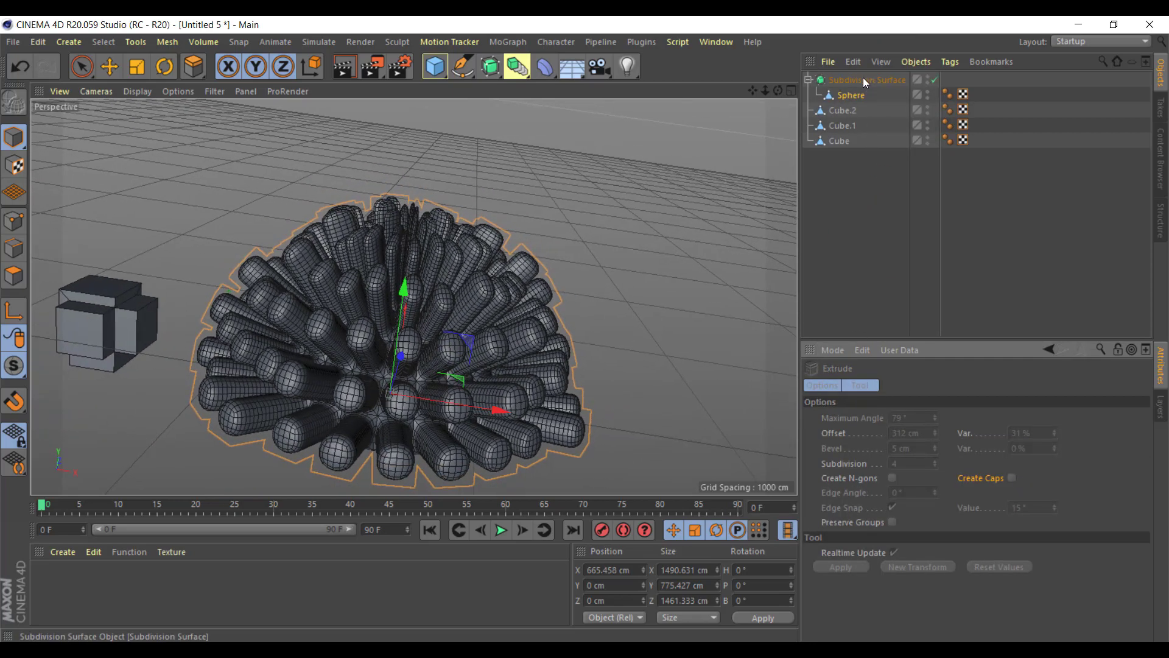
click(864, 78)
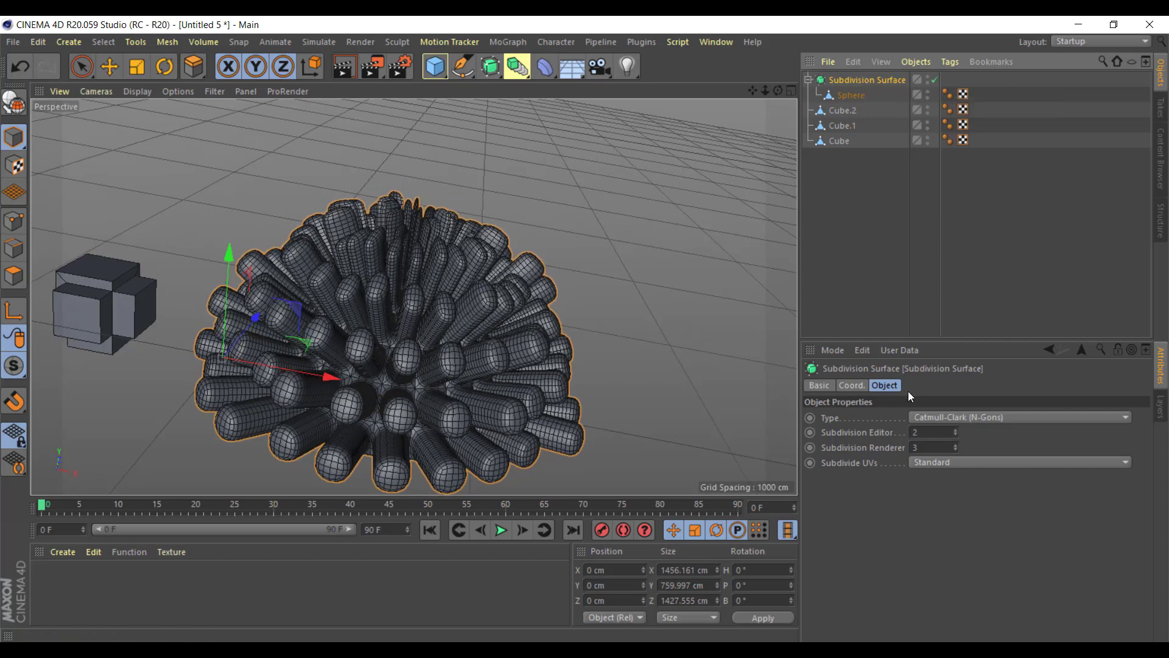
alt+drag(431, 489, 602, 332)
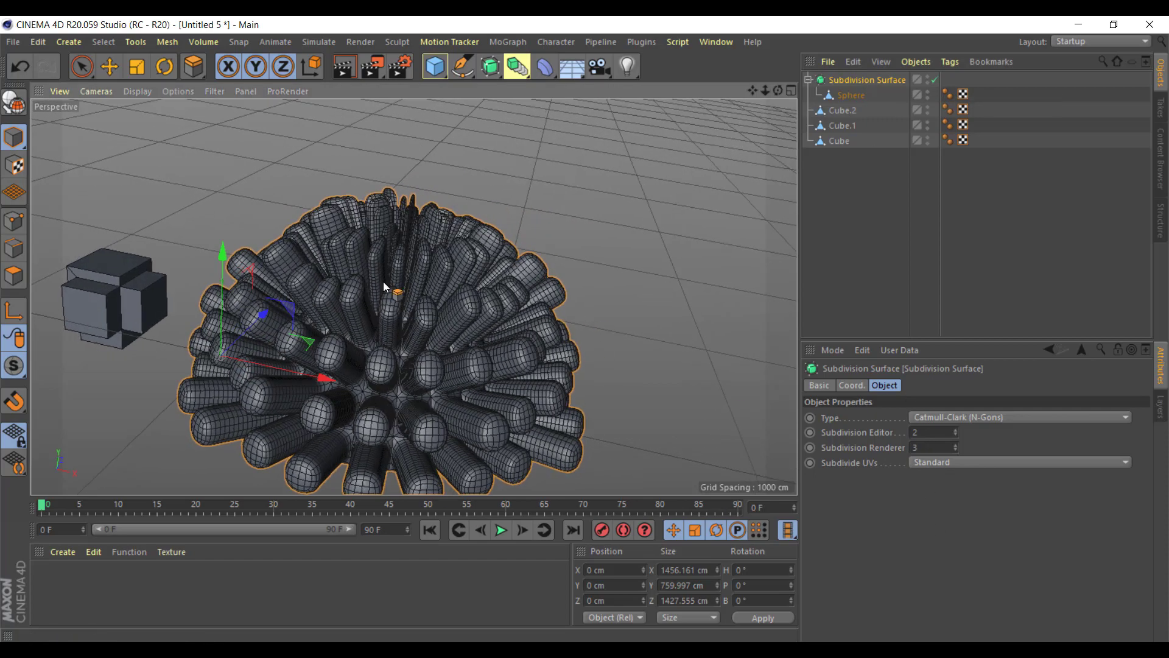
alt+drag(397, 295, 583, 296)
click(851, 95)
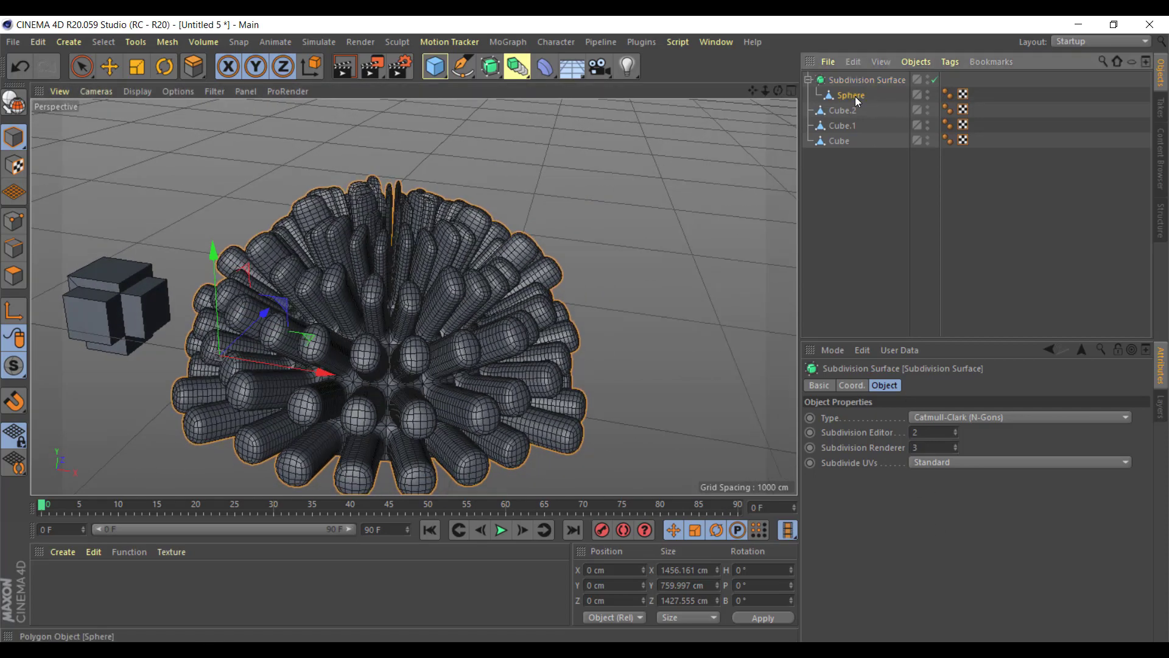
key(q)
key(d)
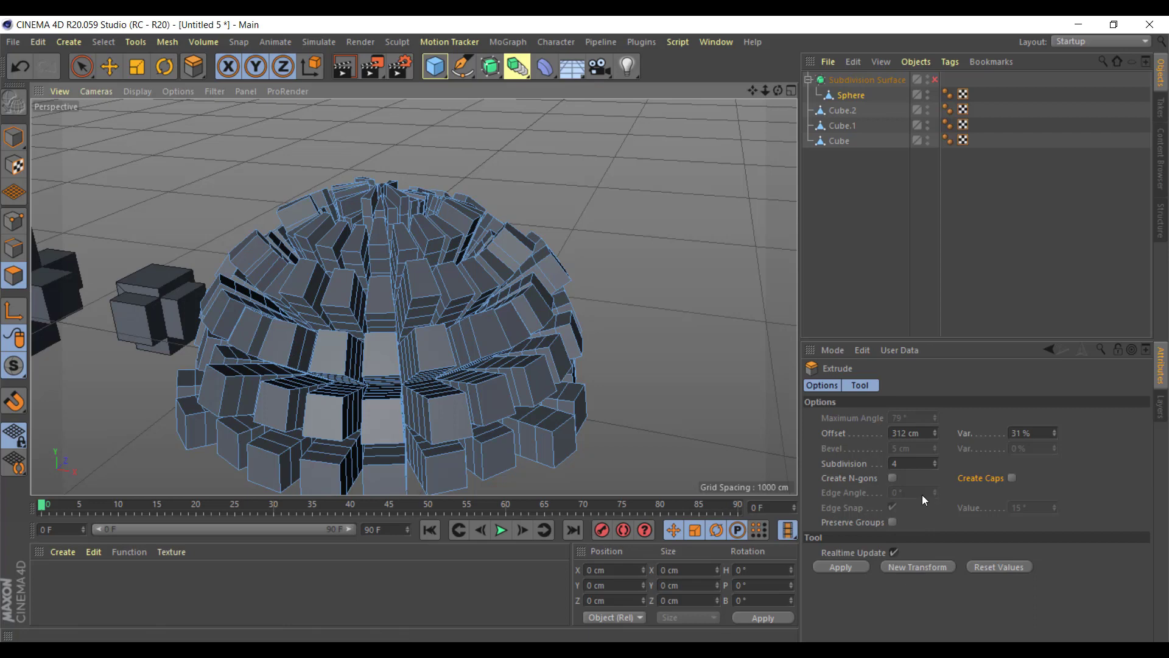
Set the extrusion offset to 311 cm and Subdivision to 0, and apply it
click(935, 434)
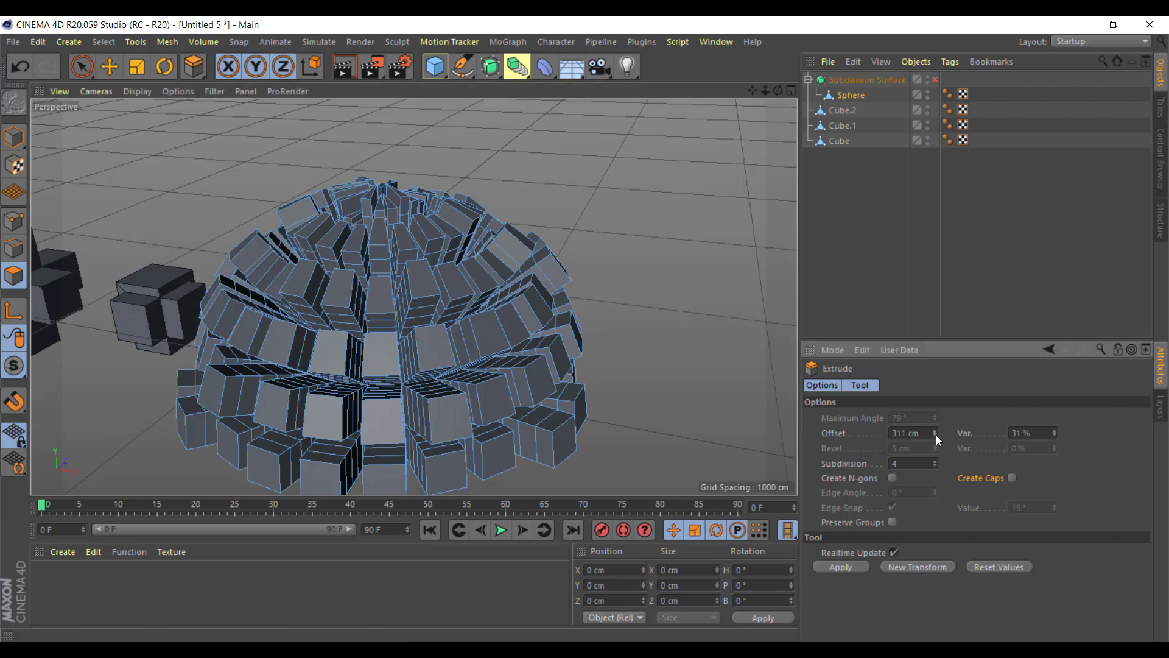
click(850, 96)
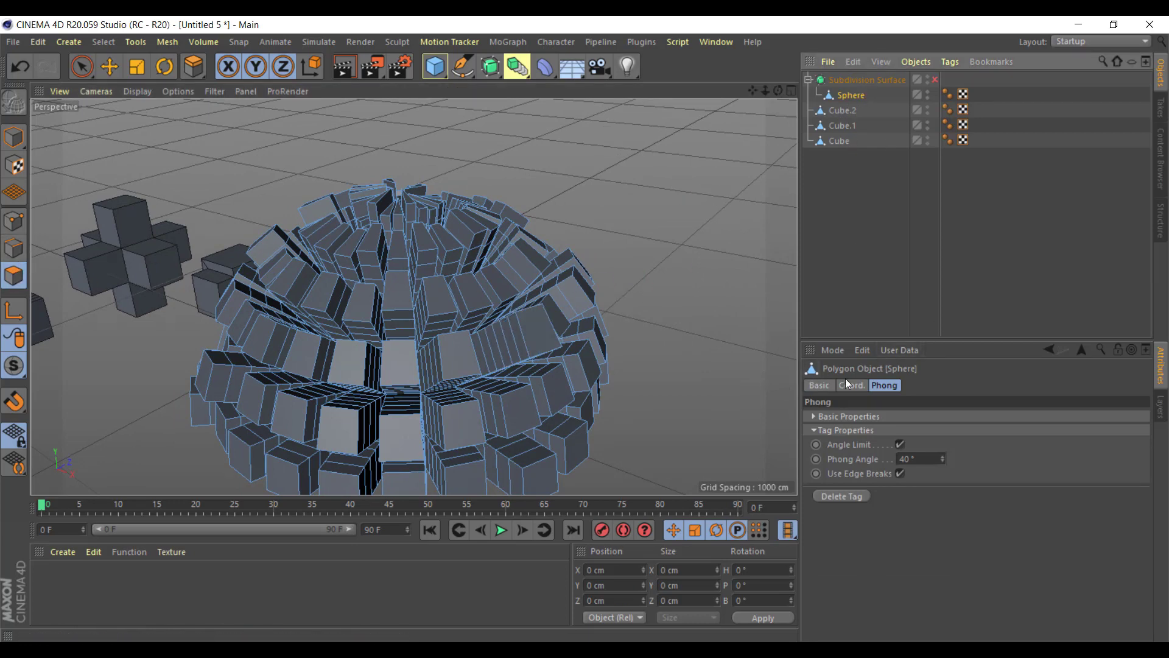
click(812, 350)
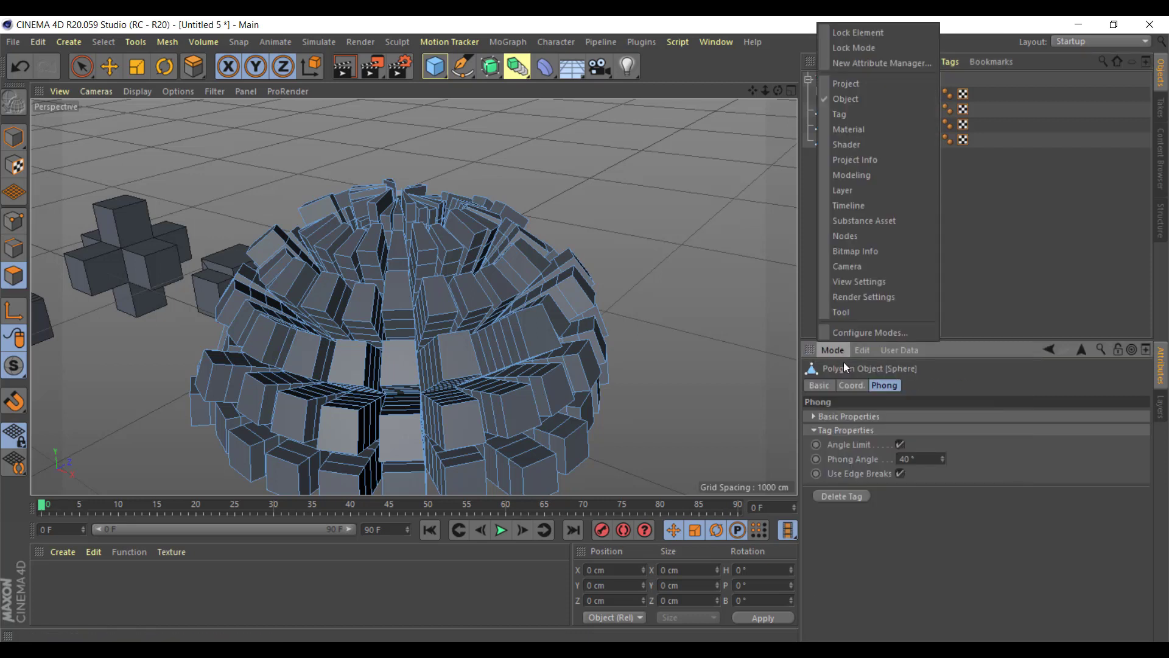
click(846, 310)
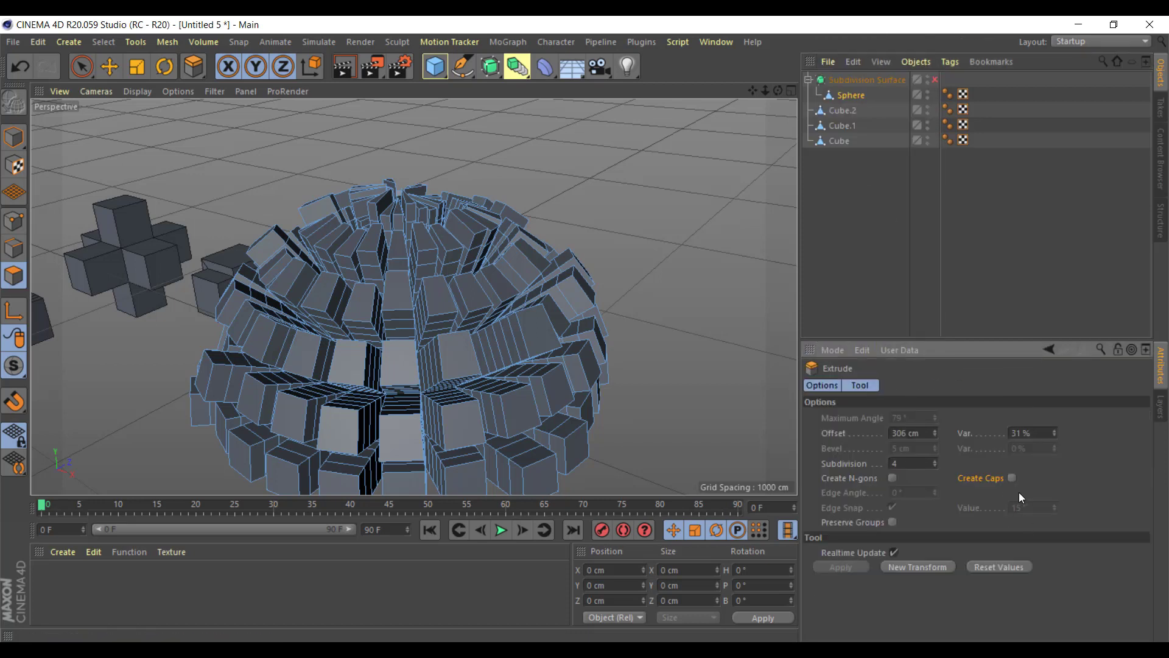
drag(935, 464, 935, 481)
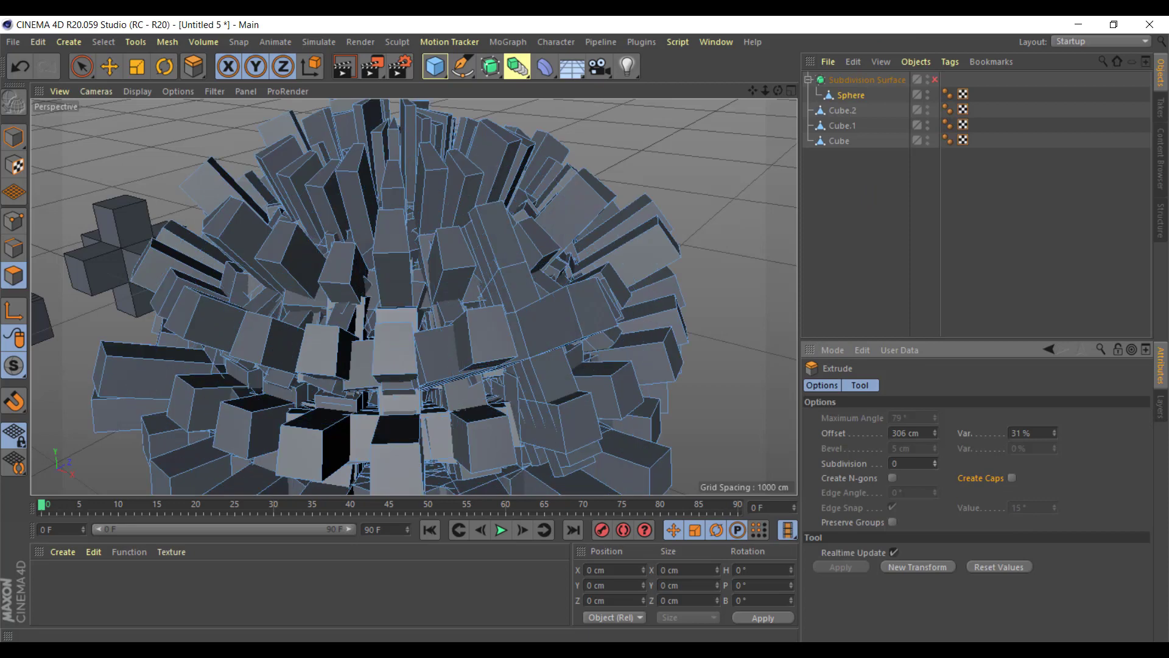
key(Return)
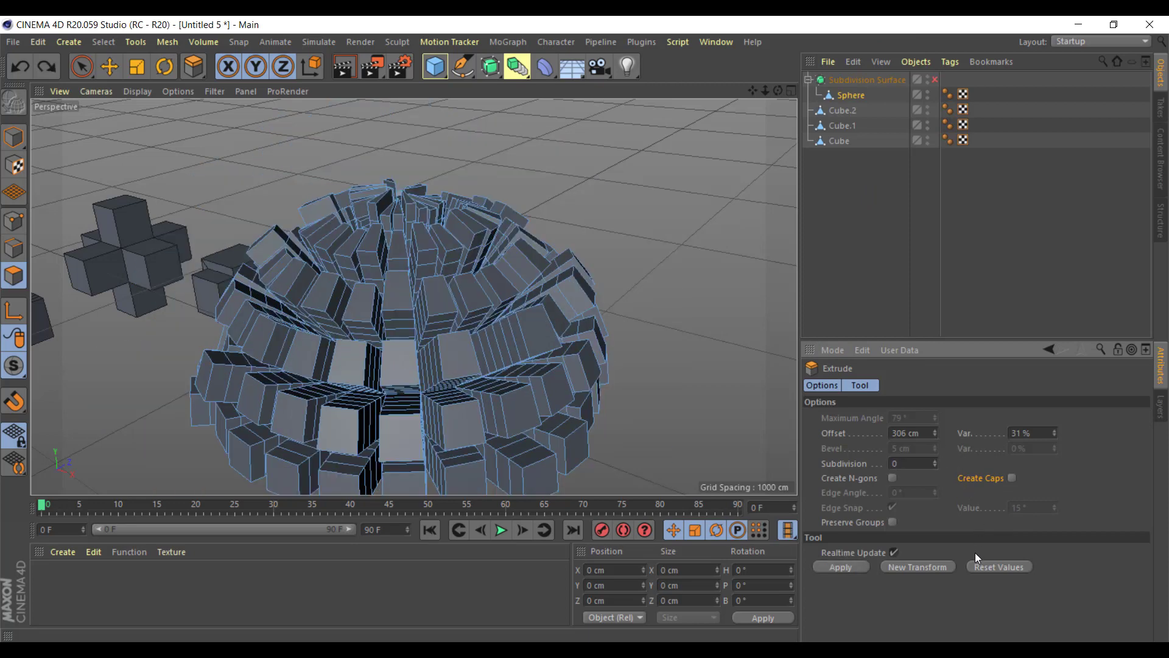
click(849, 568)
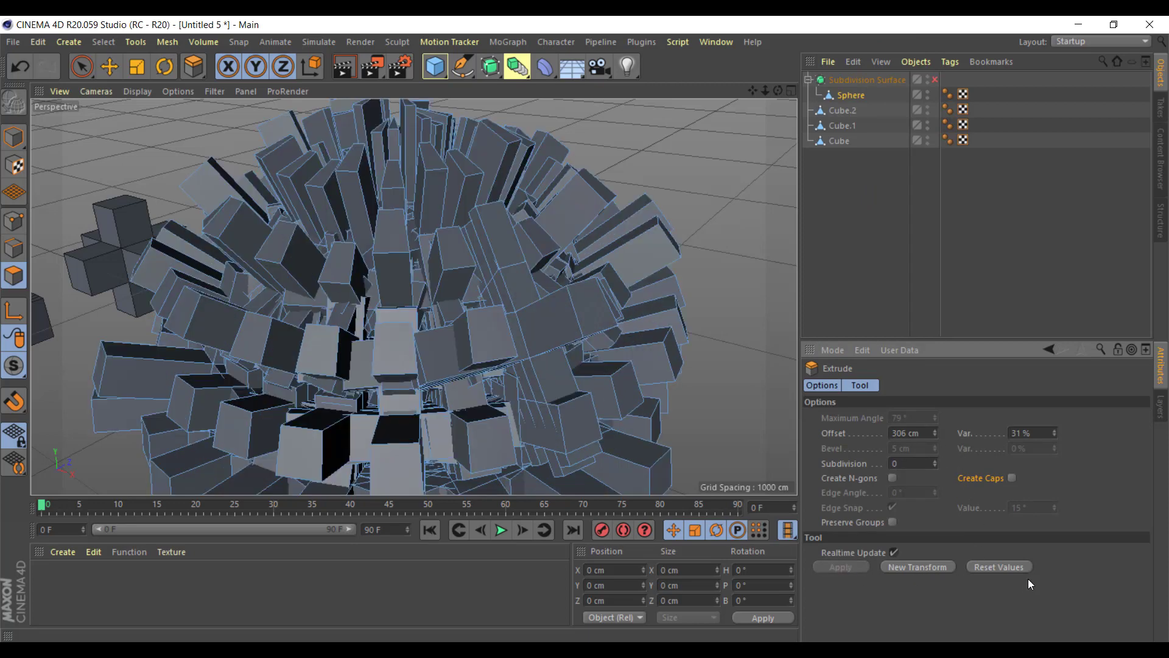
Reset the extrude settings, adjust depth on the sphere, and re-enable the smoothing
click(1007, 564)
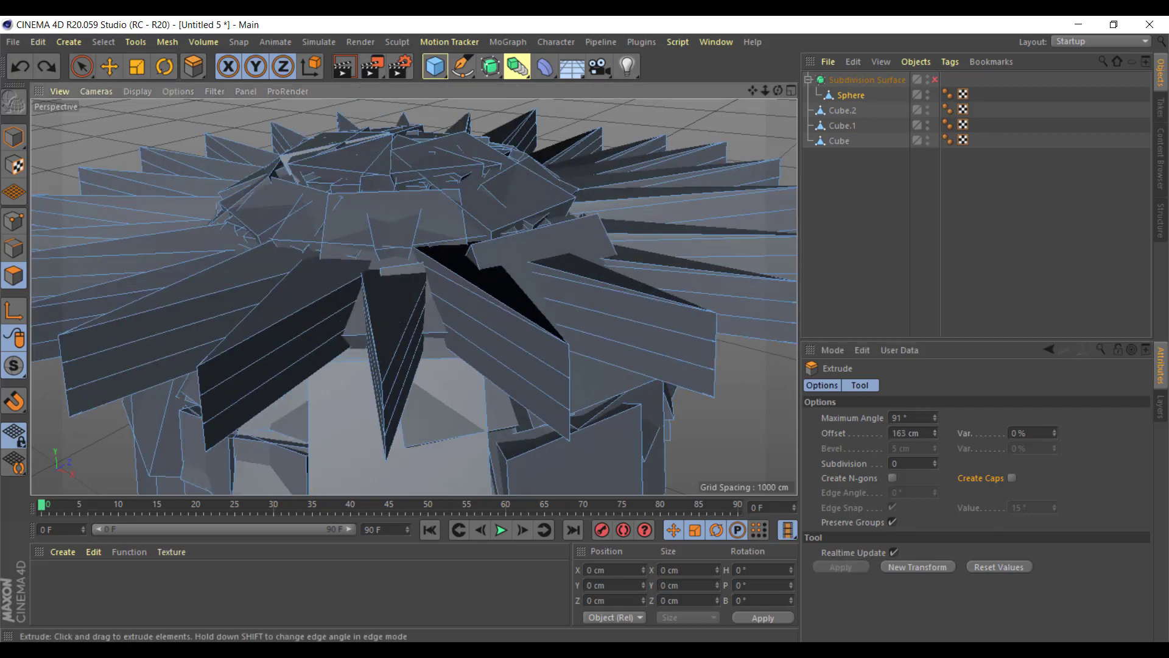
mouse_move(703, 342)
mouse_down()
mouse_move(716, 341)
mouse_move(682, 336)
mouse_up()
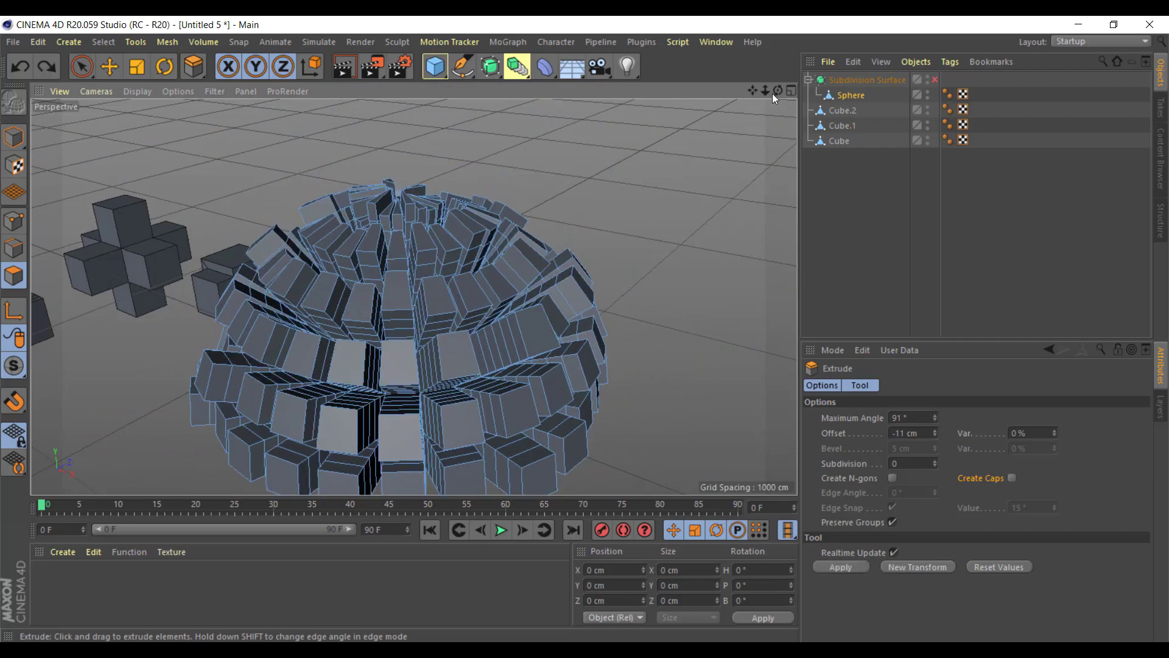
click(935, 79)
Move the smoothed spiky hemisphere back and aside using Live Selection
alt+drag(728, 319, 617, 375)
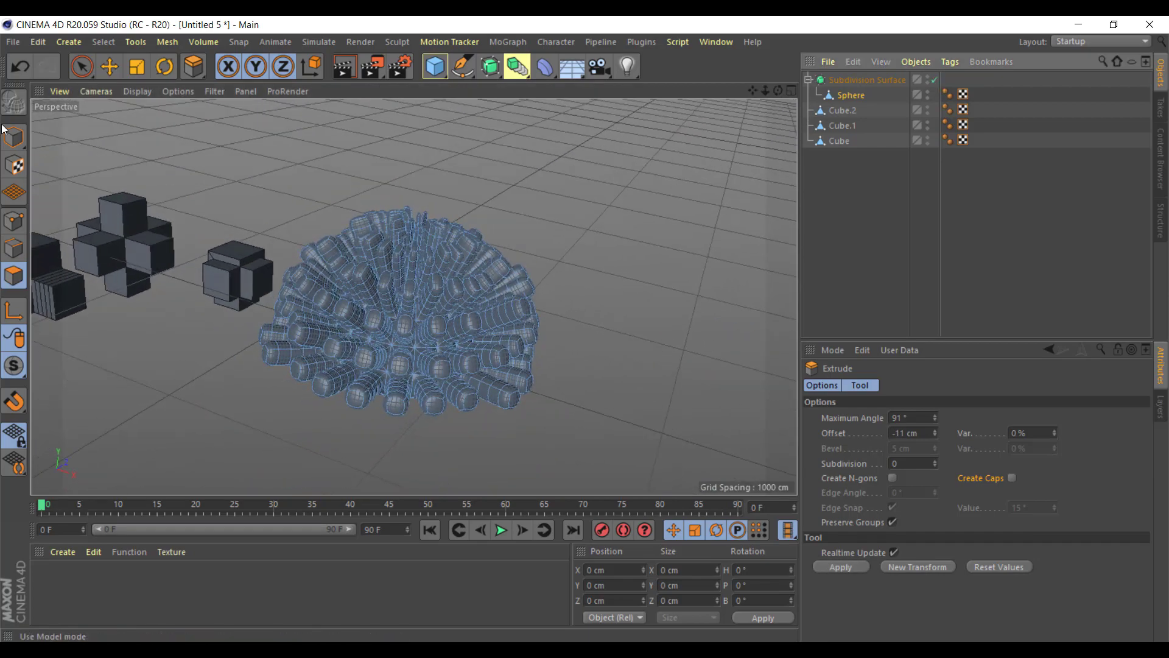
key(Return)
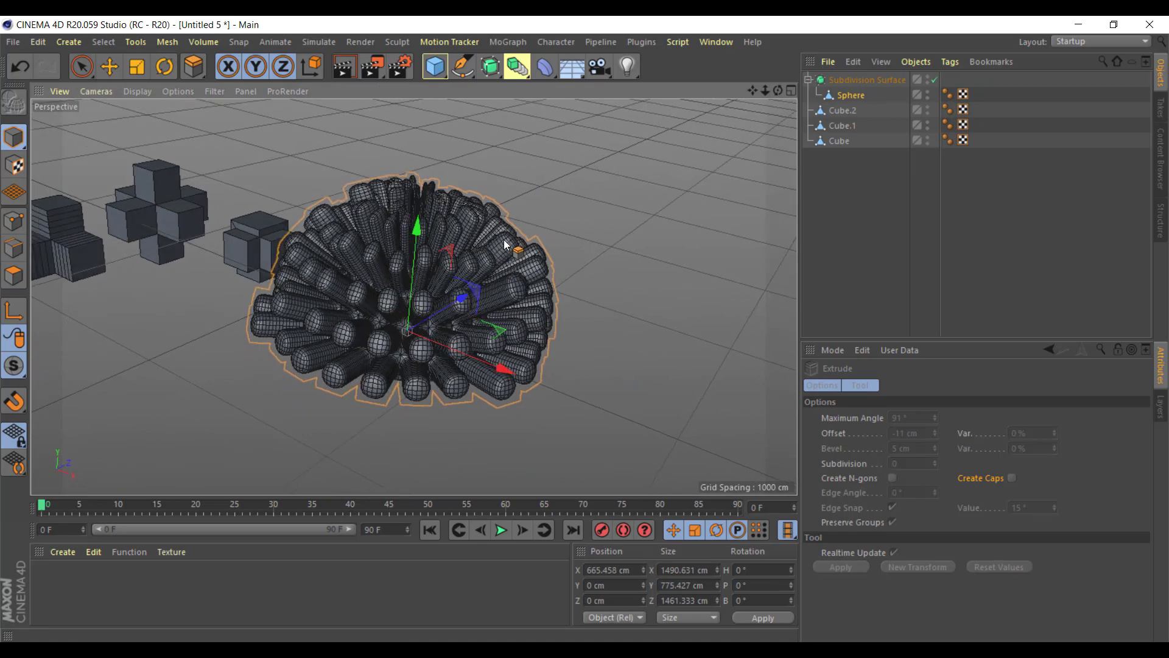
mouse_move(491, 299)
alt+mouse_down()
mouse_move(312, 144)
mouse_move(104, 266)
mouse_move(367, 396)
mouse_move(535, 386)
mouse_move(509, 326)
mouse_move(487, 316)
mouse_move(508, 334)
alt+mouse_up()
click(15, 162)
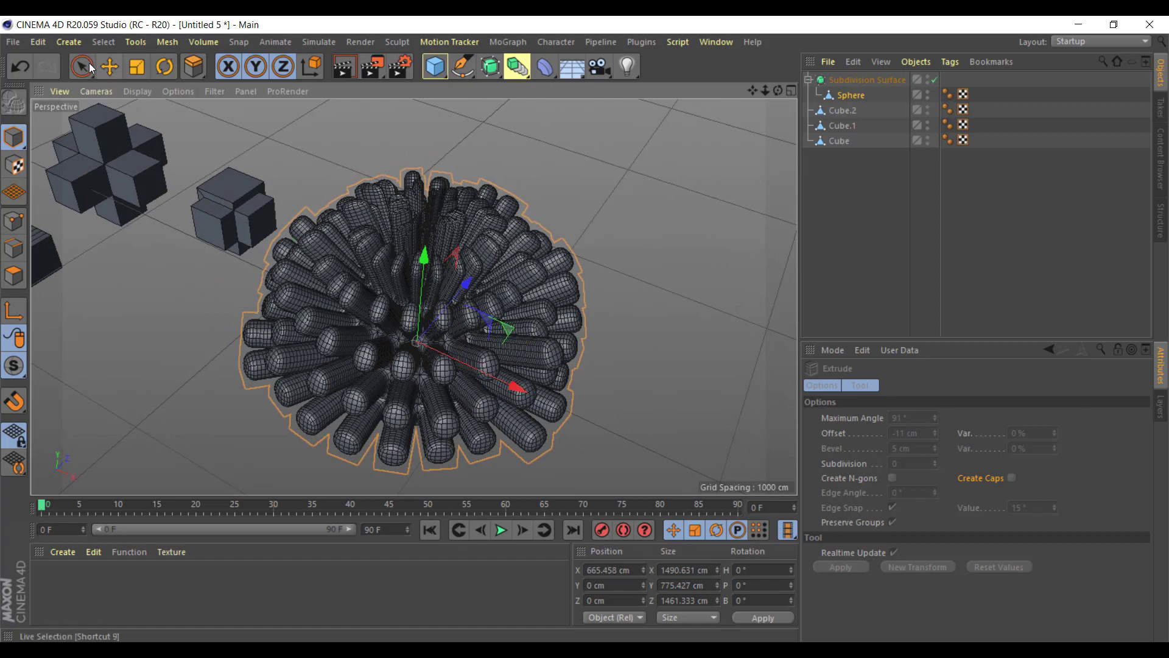
key(space)
mouse_move(512, 334)
mouse_down()
mouse_move(491, 265)
mouse_move(561, 412)
mouse_move(410, 441)
mouse_move(559, 423)
mouse_move(202, 385)
mouse_move(255, 425)
mouse_move(359, 432)
mouse_up()
Zoom and orbit onto the cross-shaped cubes and switch to polygon editing
scroll(274, 430, up, 5)
scroll(359, 432, up, 5)
scroll(372, 418, up, 3)
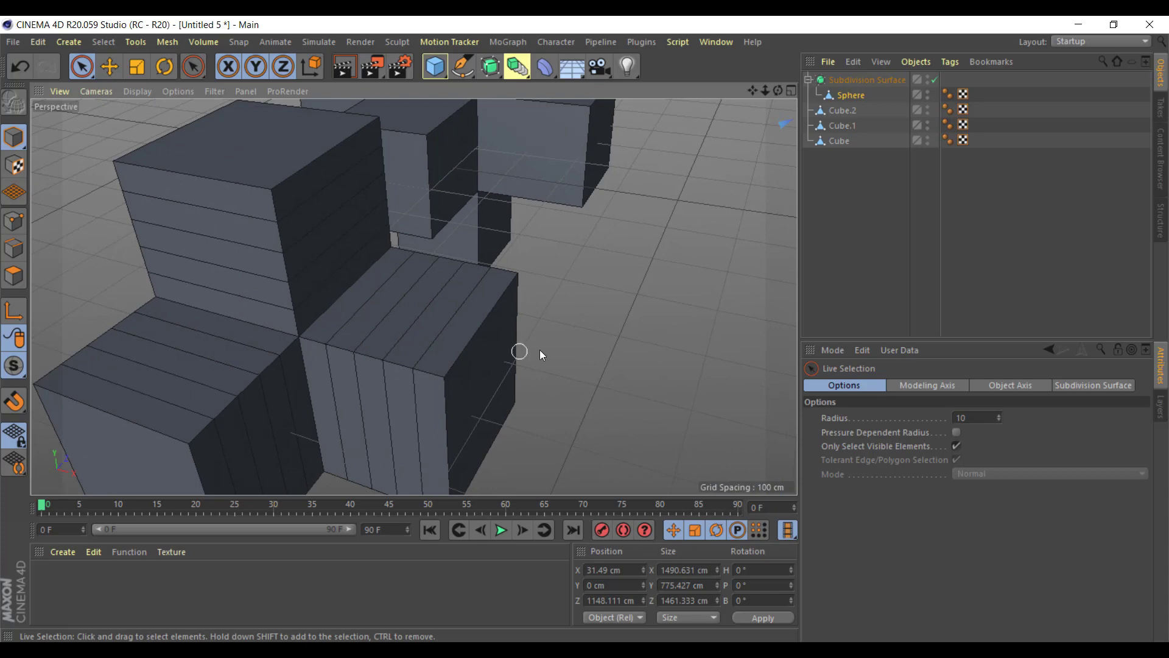
mouse_move(519, 358)
alt+mouse_down()
mouse_move(287, 326)
mouse_move(482, 373)
mouse_move(391, 310)
mouse_move(412, 336)
mouse_move(379, 335)
mouse_move(445, 294)
alt+mouse_up()
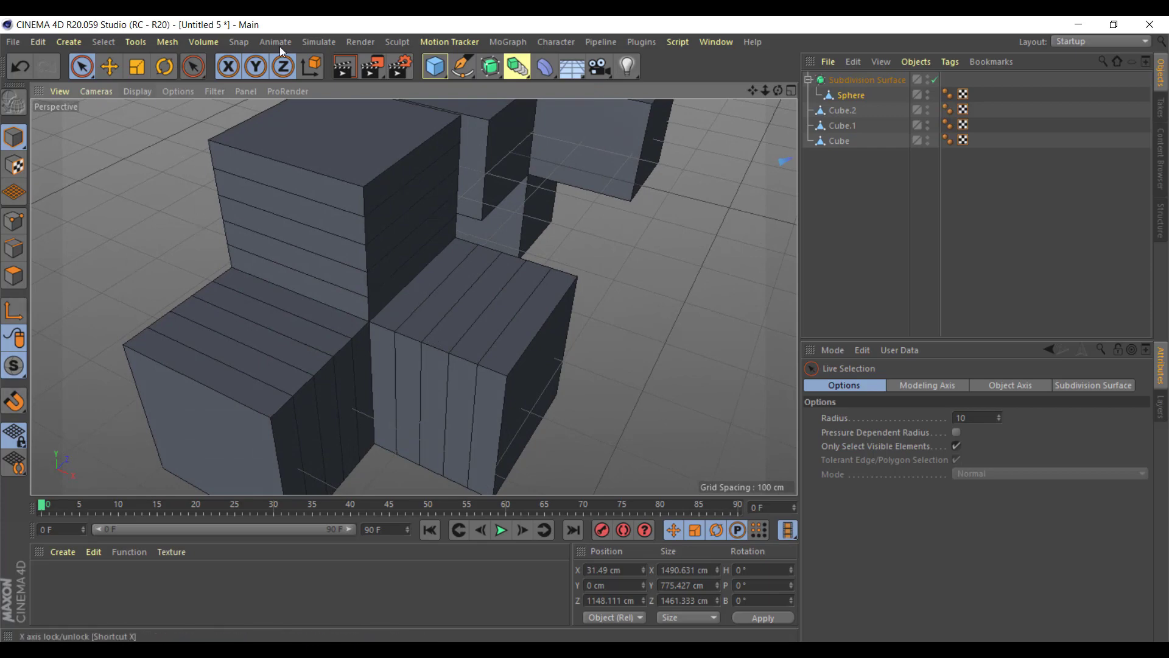
click(14, 276)
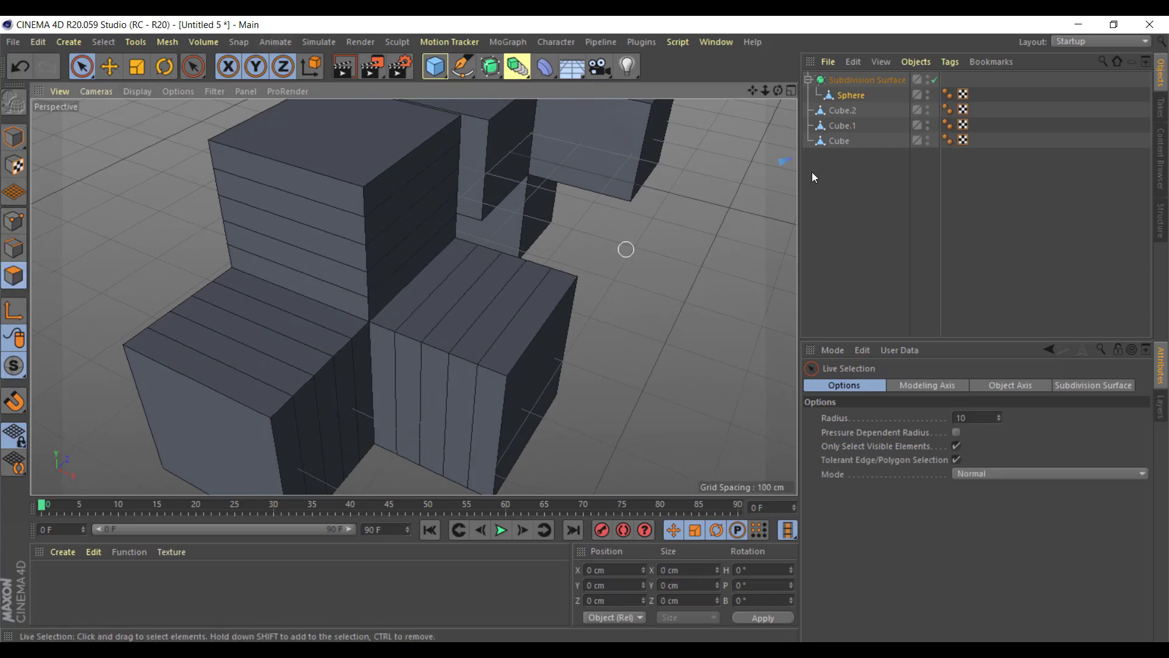
Pick Cube.2 and loop-select a ring of polygons around it with U~L
click(841, 126)
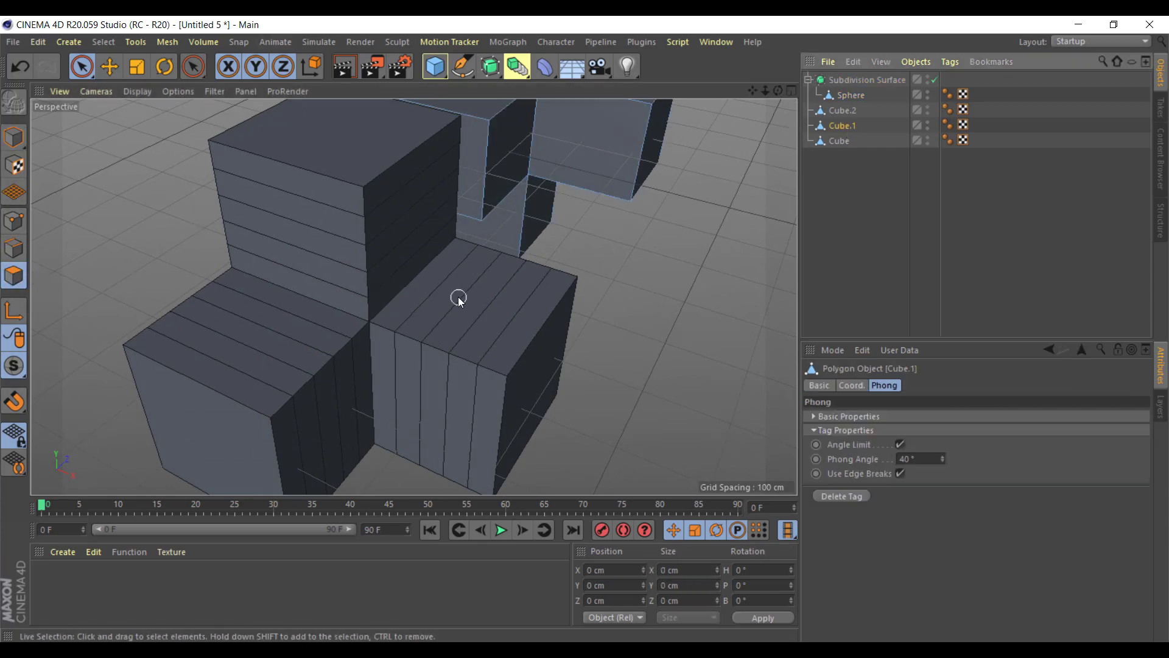
click(853, 112)
click(266, 339)
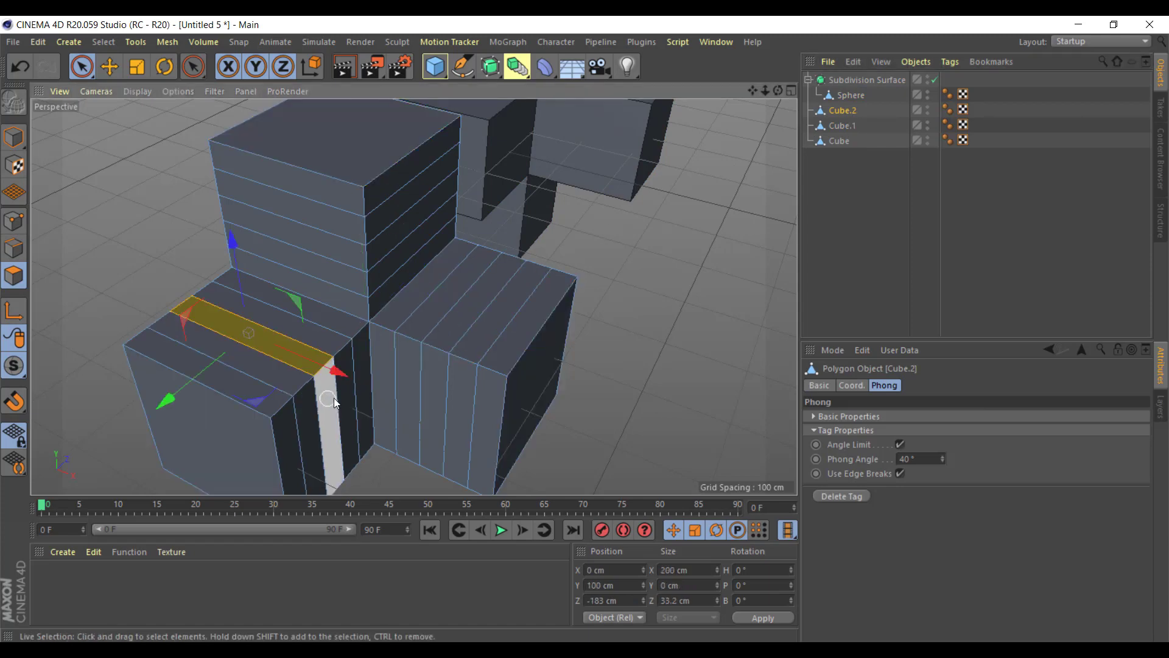
alt+drag(334, 400, 341, 382)
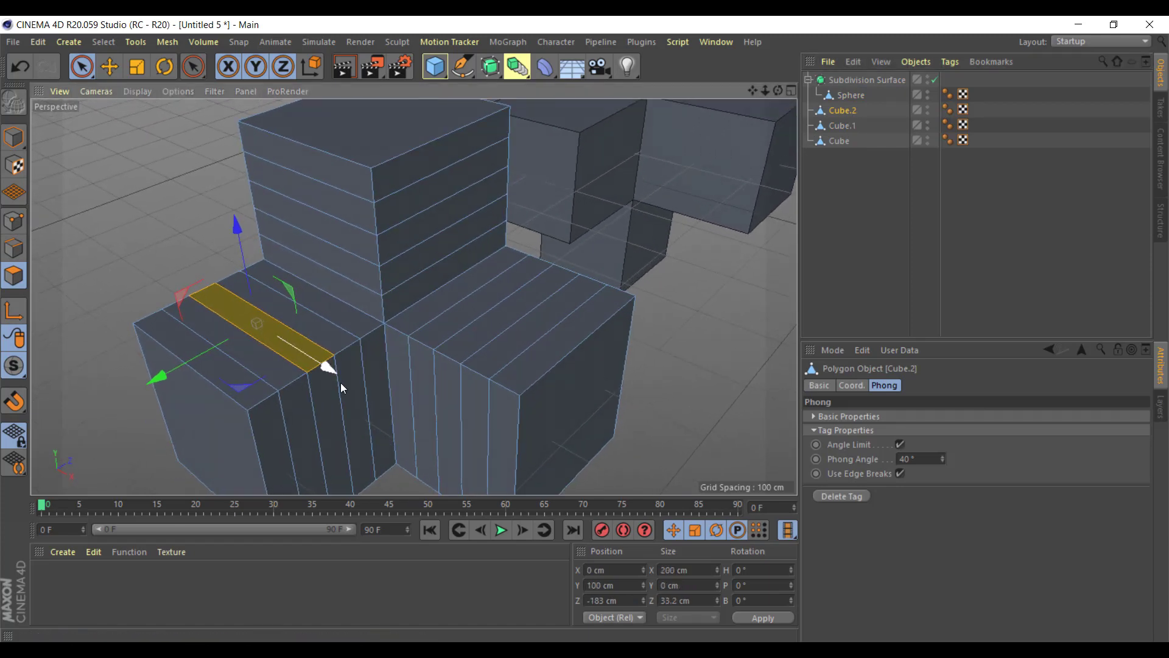
key(u)
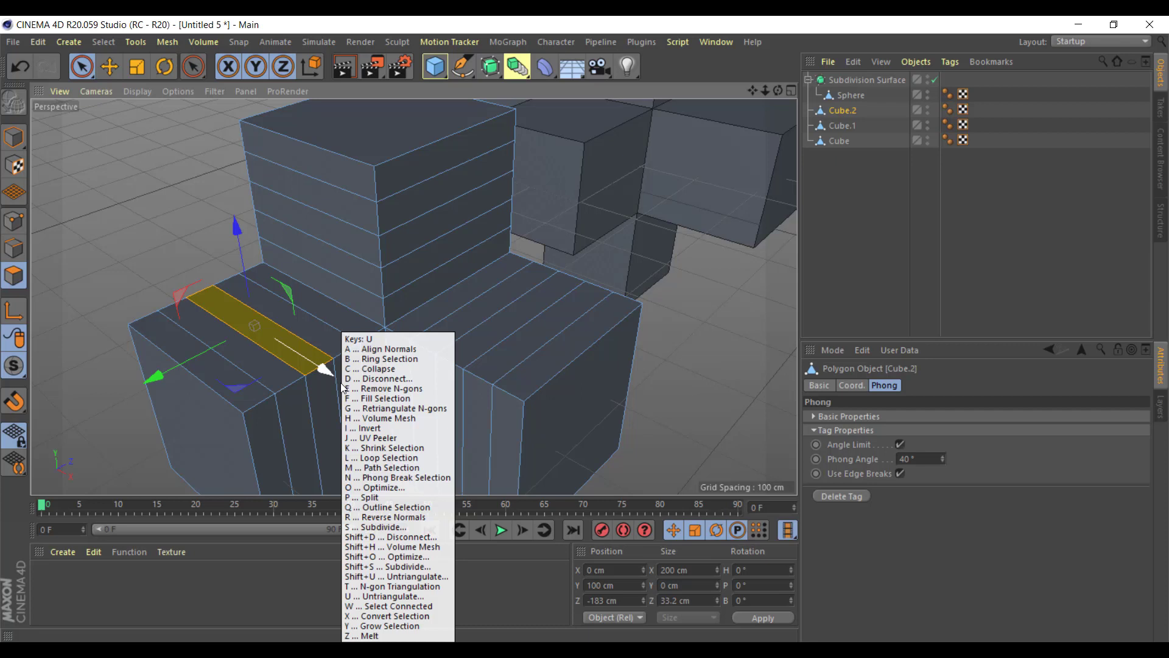
key(l)
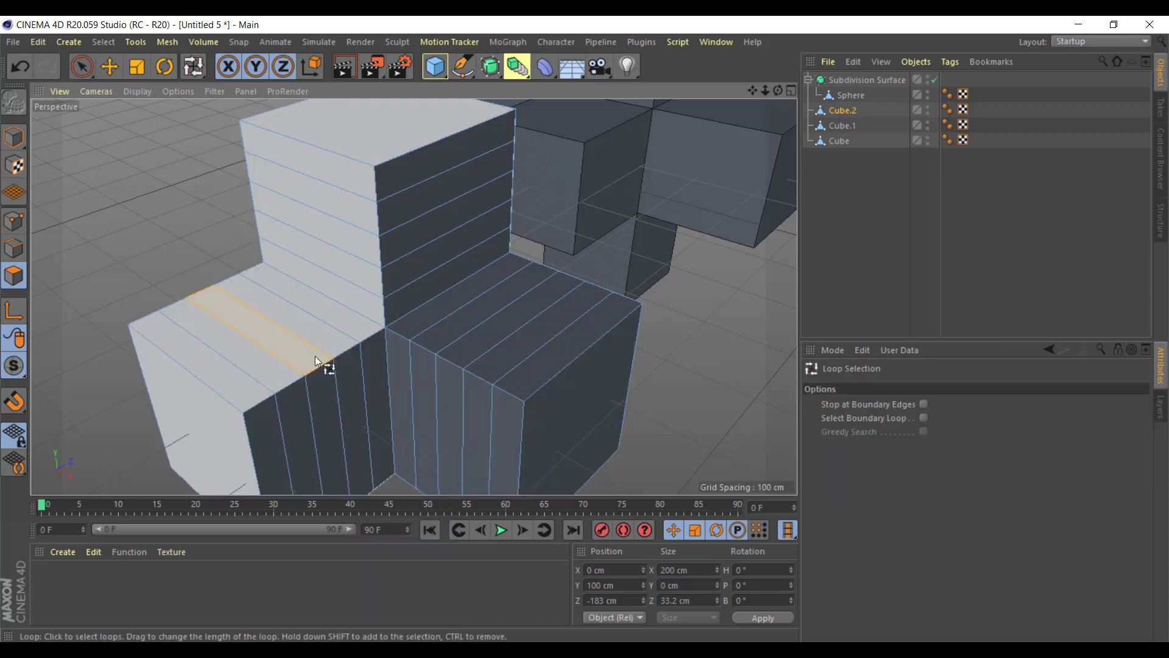
click(318, 365)
mouse_move(318, 365)
alt+mouse_down()
mouse_move(455, 462)
mouse_move(365, 431)
mouse_move(267, 305)
mouse_move(301, 315)
mouse_move(293, 339)
mouse_move(122, 217)
alt+mouse_up()
right_click(122, 215)
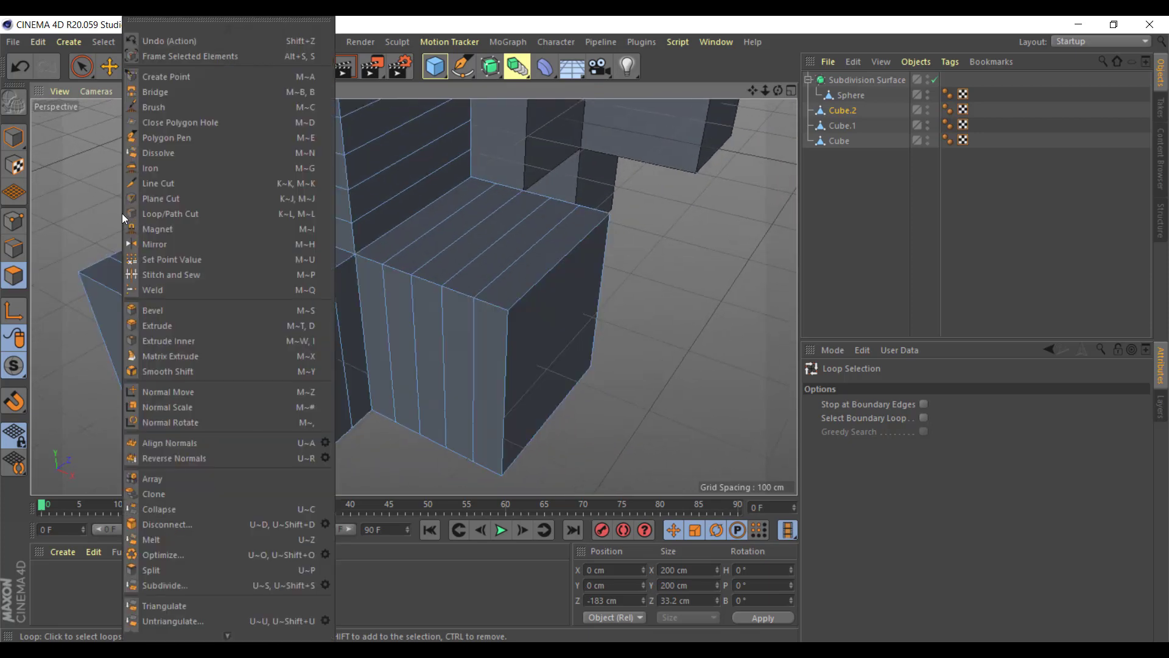
Extrude Cube.2's loop into a 106.5 cm flap and the tall cube's top band, Maximum Angle 88°
click(192, 326)
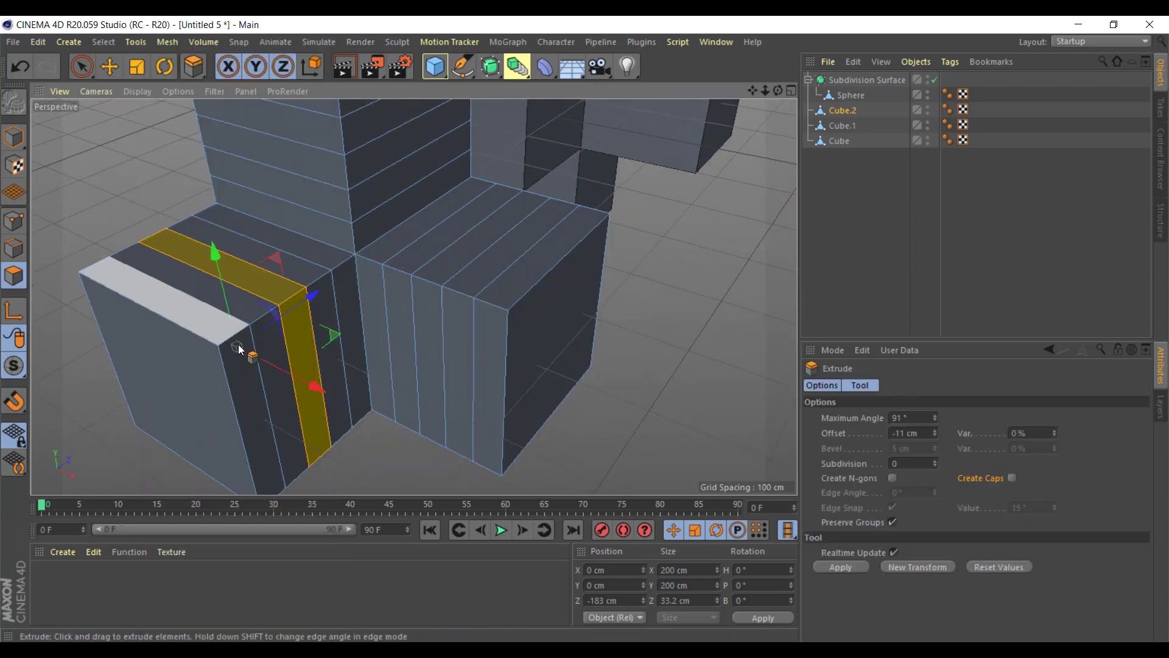
mouse_move(364, 473)
mouse_down()
mouse_move(426, 469)
mouse_move(316, 446)
mouse_move(551, 391)
mouse_move(422, 440)
mouse_move(430, 389)
mouse_move(346, 247)
mouse_move(436, 377)
mouse_move(358, 280)
mouse_move(263, 261)
mouse_up()
click(348, 255)
shift+click(263, 258)
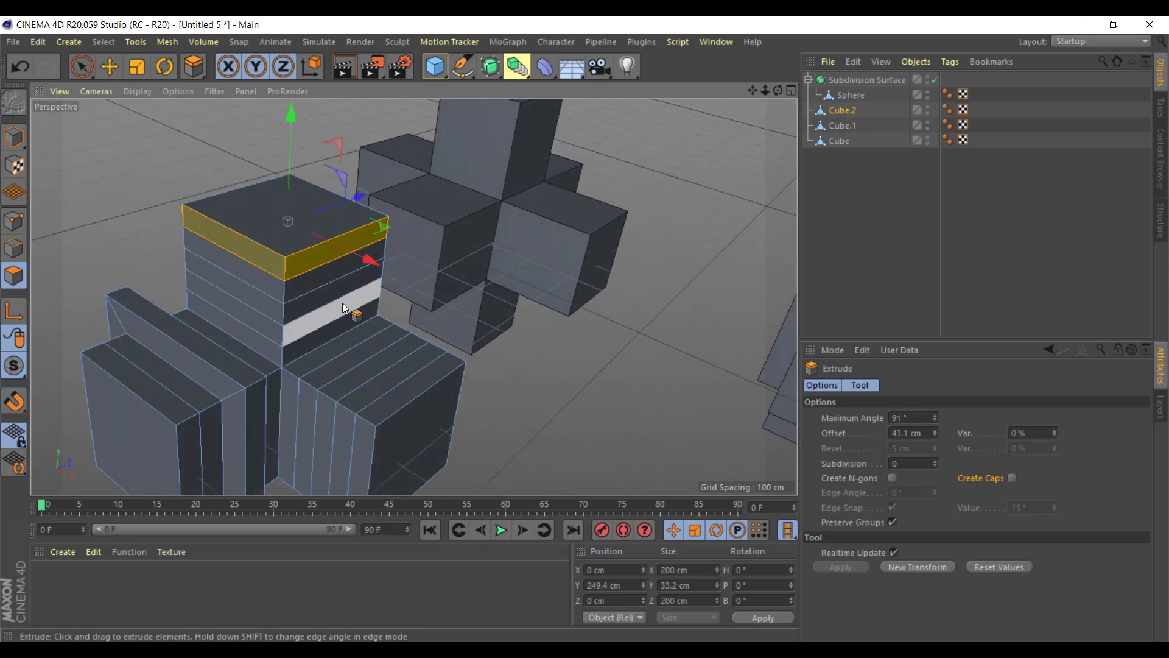
mouse_move(107, 207)
mouse_down()
mouse_move(201, 210)
mouse_move(291, 329)
mouse_up()
double_click(935, 420)
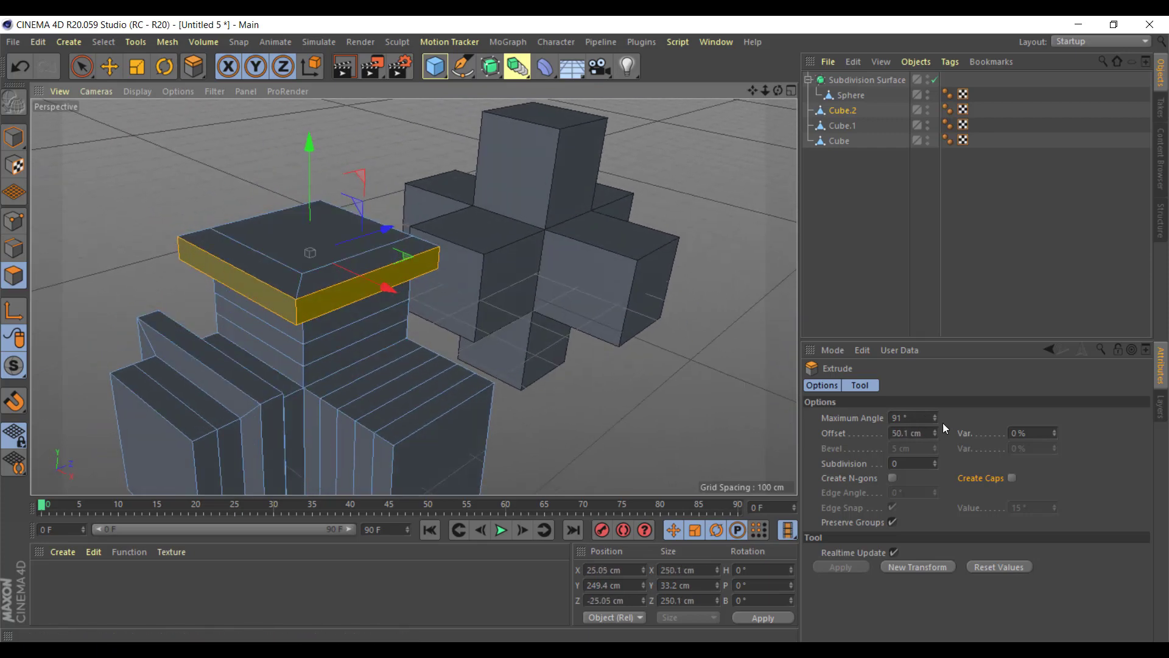
click(935, 420)
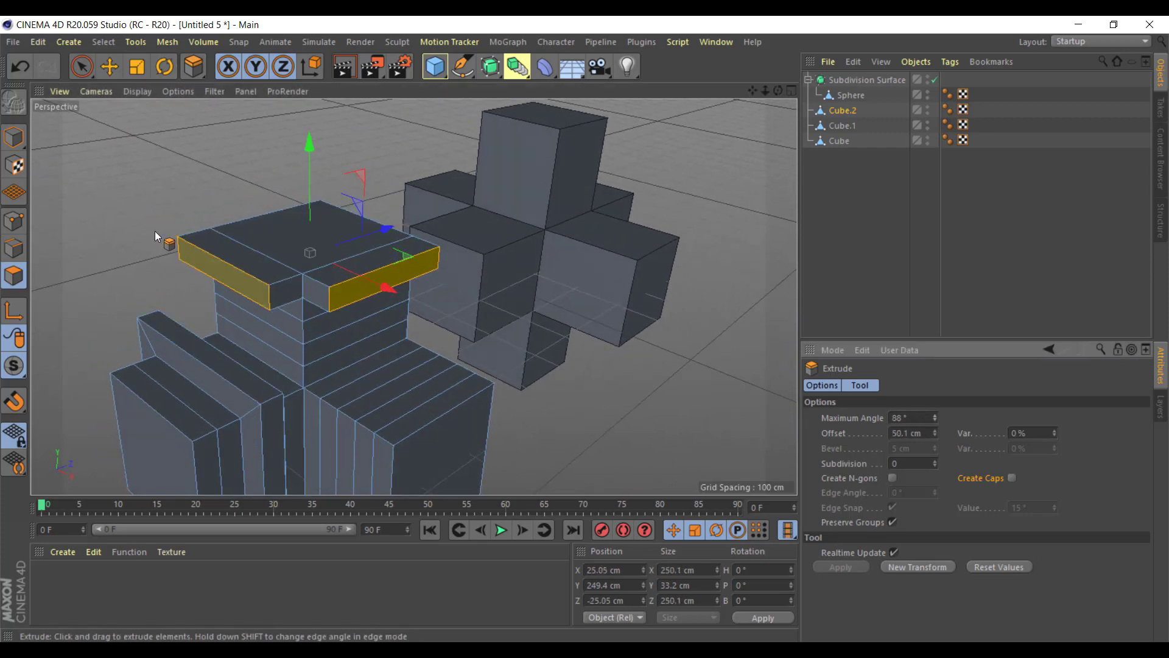
mouse_move(155, 232)
mouse_down()
mouse_move(183, 232)
mouse_move(97, 342)
mouse_move(473, 431)
mouse_move(456, 181)
mouse_move(439, 386)
mouse_move(426, 313)
mouse_move(550, 362)
mouse_move(568, 384)
mouse_up()
Add a second Subdivision Surface to the scene
scroll(473, 431, up, 3)
scroll(456, 182, up, 3)
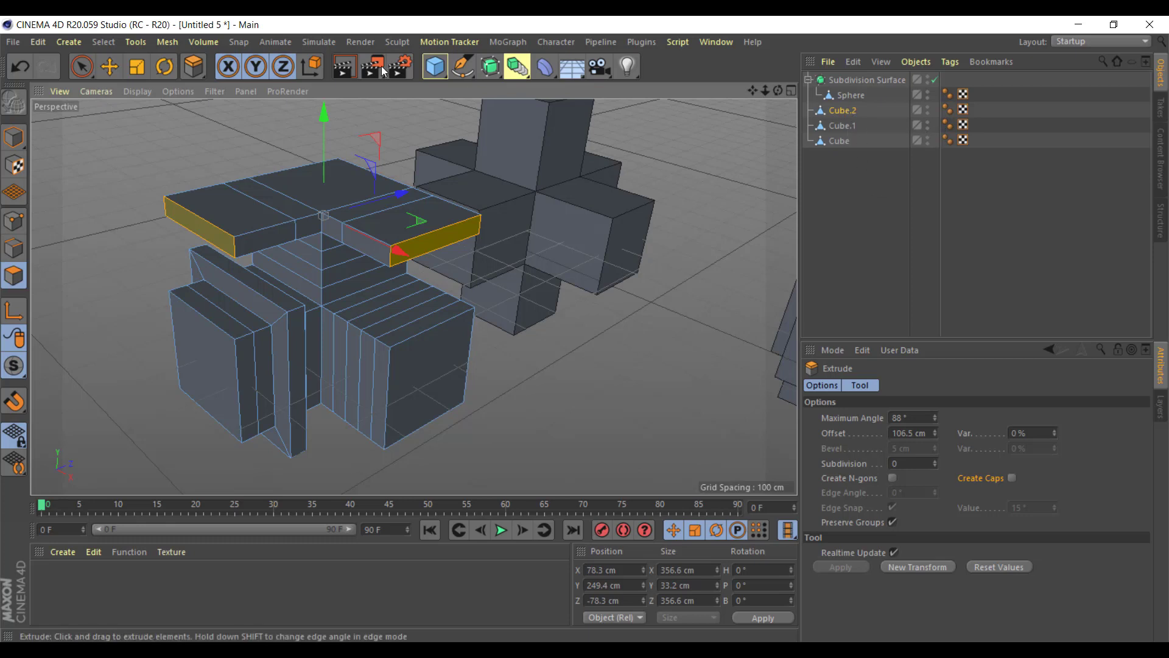
drag(517, 66, 529, 89)
click(529, 89)
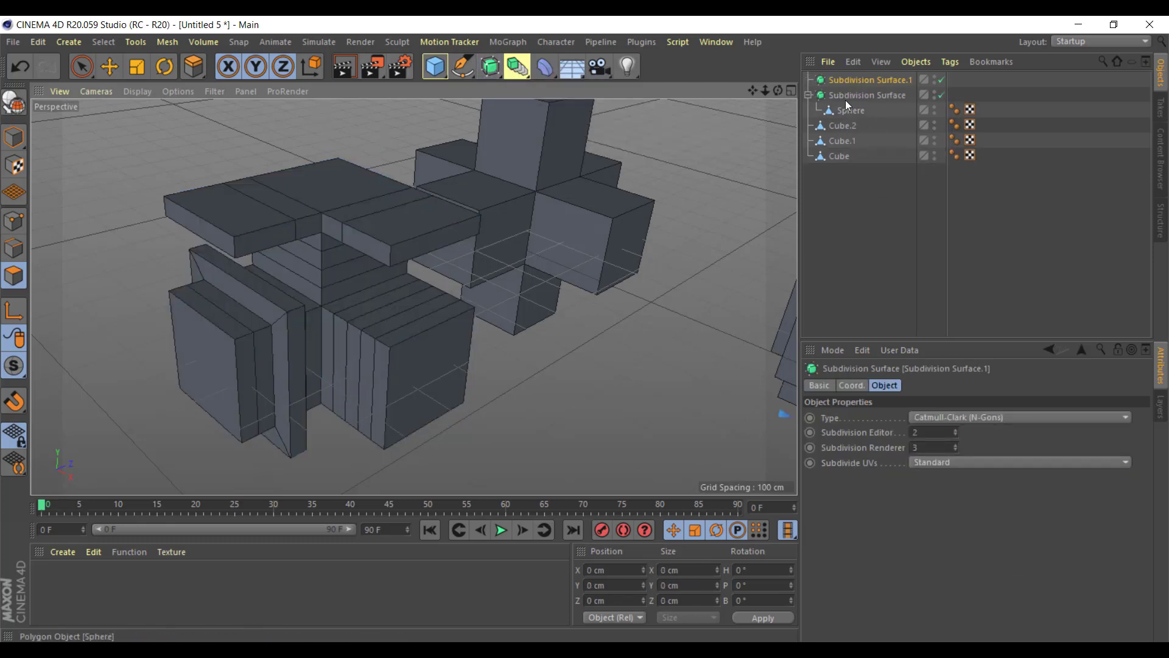
Nest Cube.2 under Subdivision Surface.1 and disable that smoothing to show raw blocks
drag(849, 79, 859, 112)
mouse_move(506, 363)
alt+mouse_down()
mouse_move(91, 177)
mouse_move(444, 379)
mouse_move(261, 250)
mouse_move(299, 397)
mouse_move(383, 366)
mouse_move(347, 243)
mouse_move(360, 134)
alt+mouse_up()
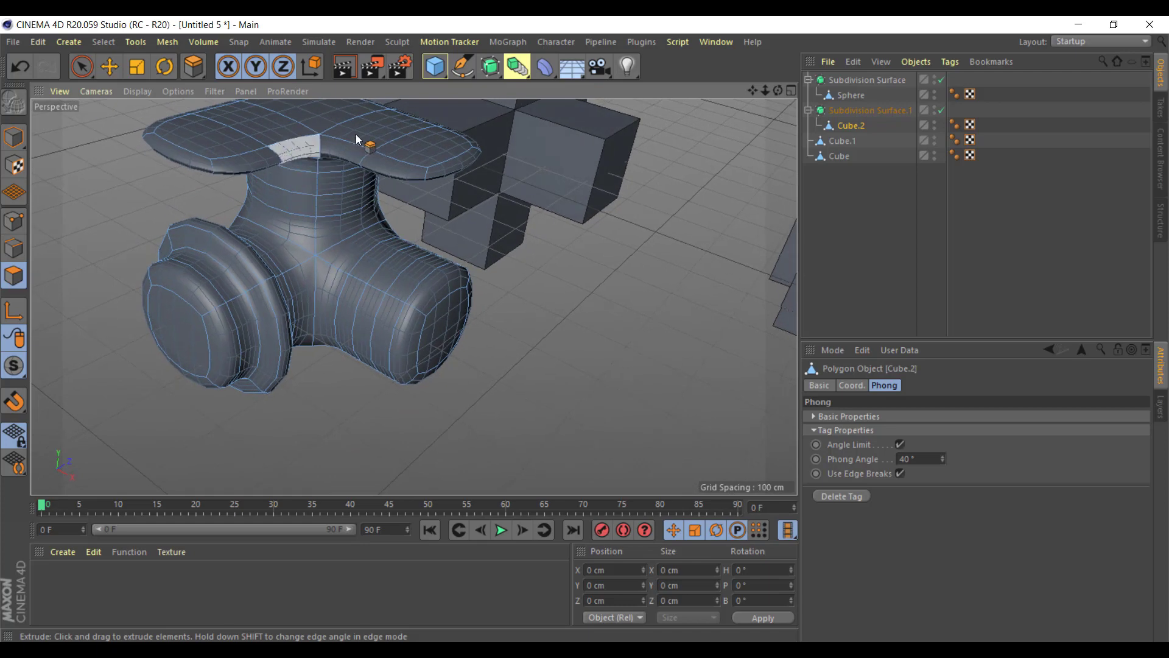
click(849, 92)
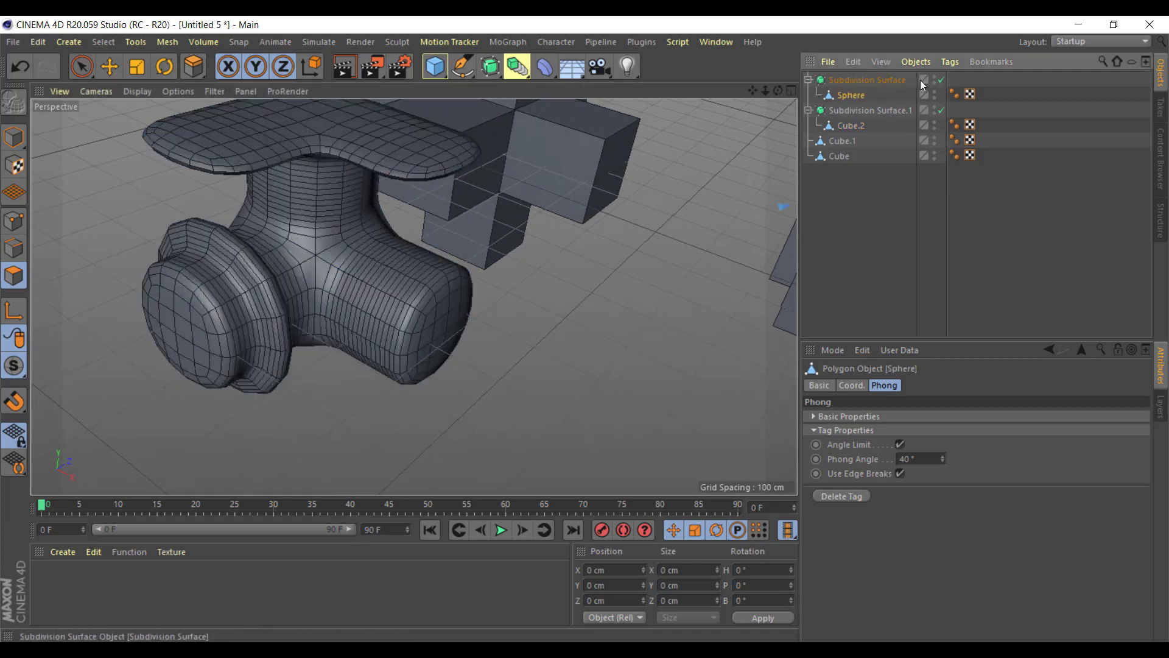
click(942, 79)
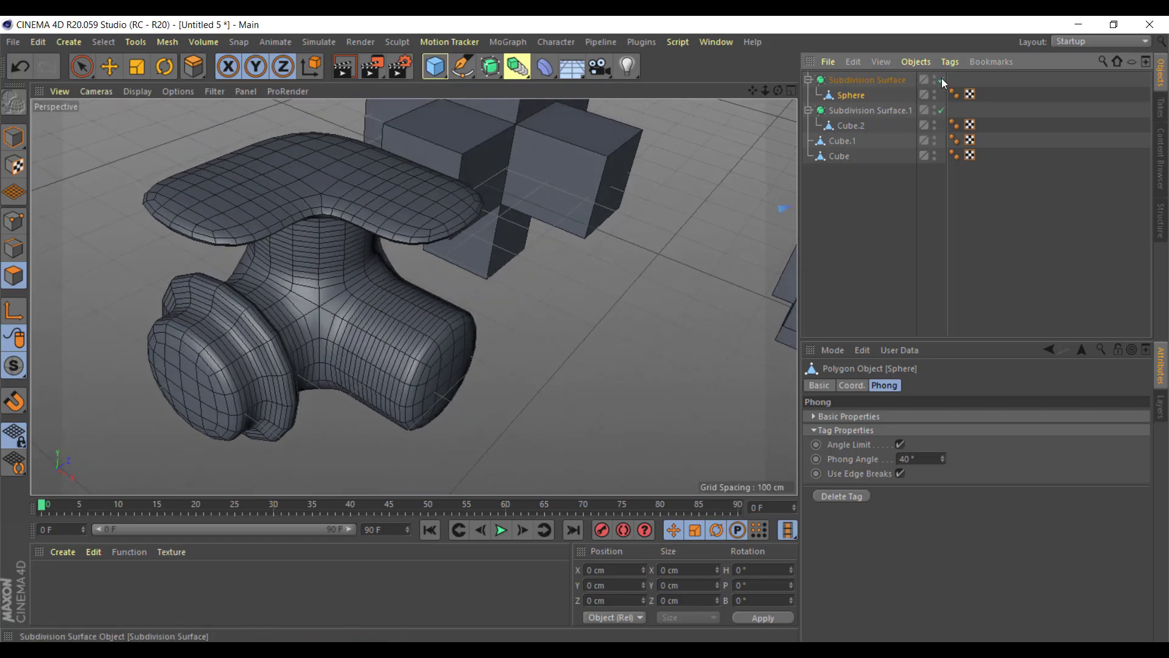
click(942, 110)
Select the front end face of Cube.2's left flap
scroll(343, 119, up, 3)
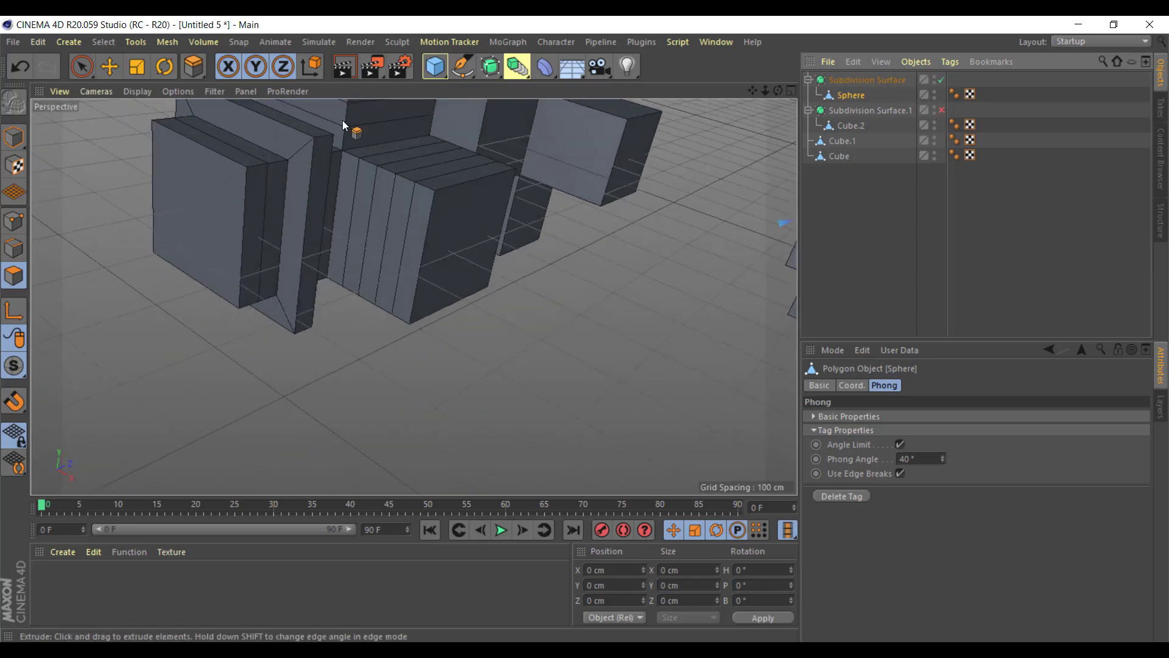
scroll(412, 298, up, 3)
mouse_move(412, 297)
alt+mouse_down()
mouse_move(229, 330)
mouse_move(176, 375)
alt+mouse_up()
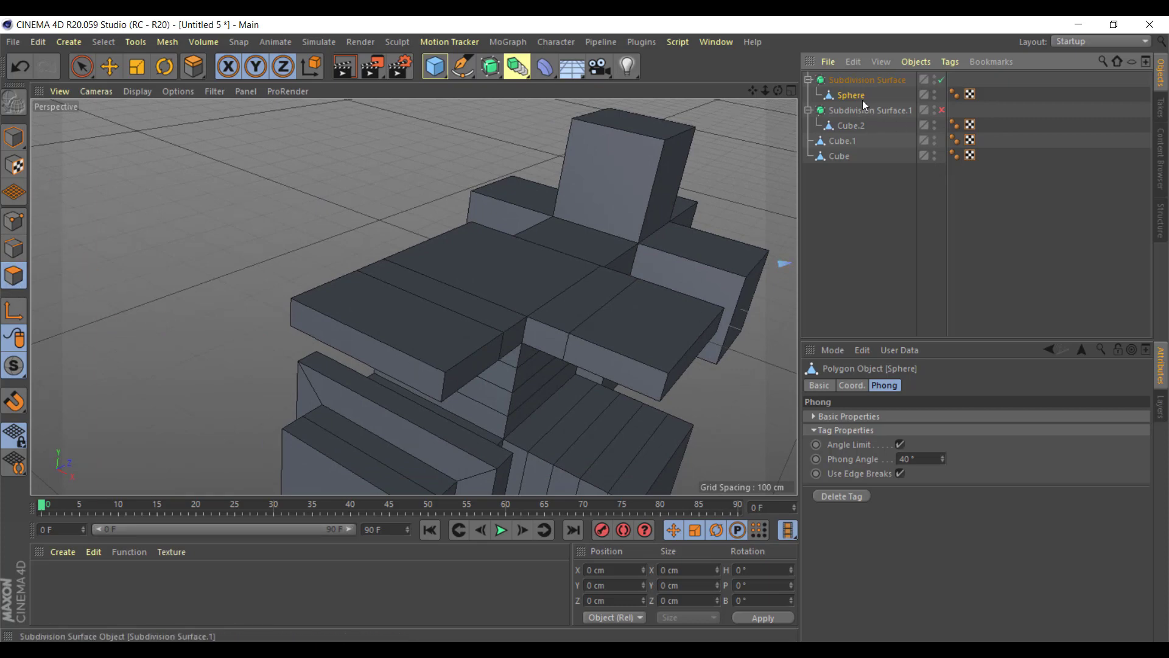
click(845, 127)
click(378, 362)
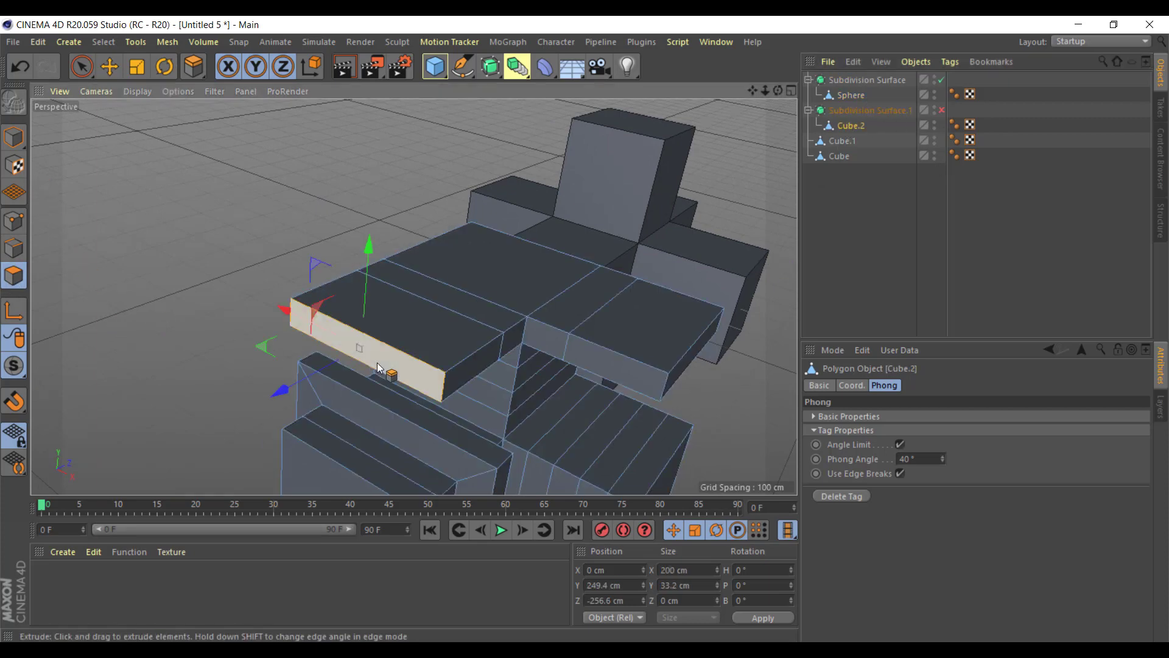
scroll(377, 363, up, 2)
scroll(371, 355, up, 2)
Inset that face by 3.1 cm with Extrude Inner
right_click(369, 353)
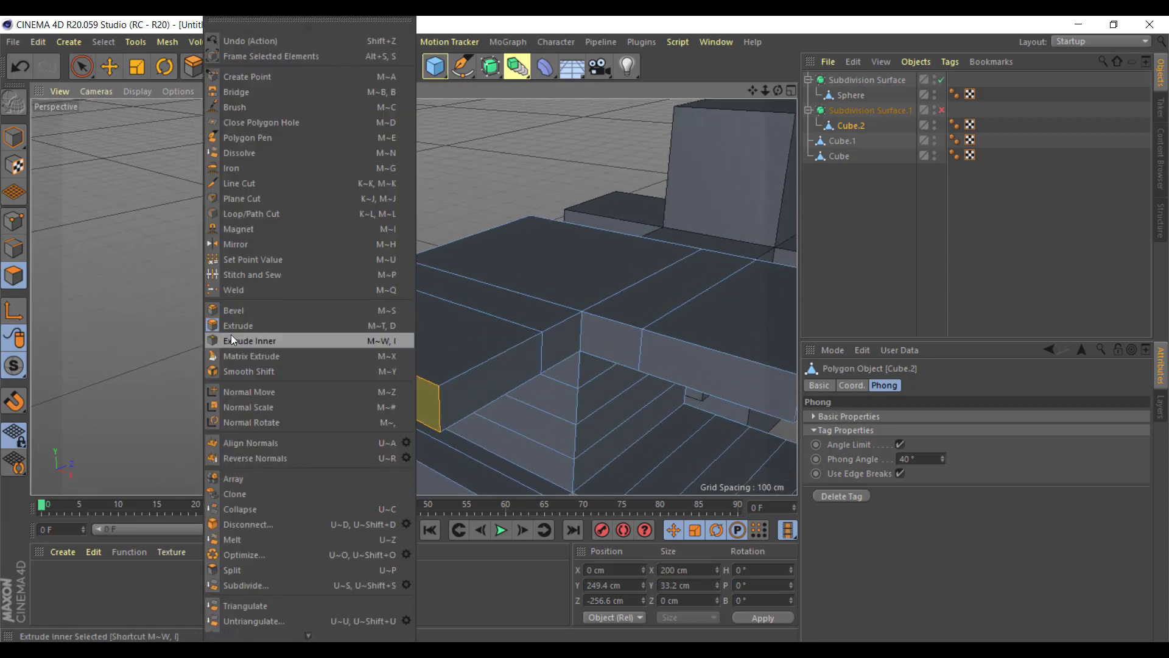
click(259, 339)
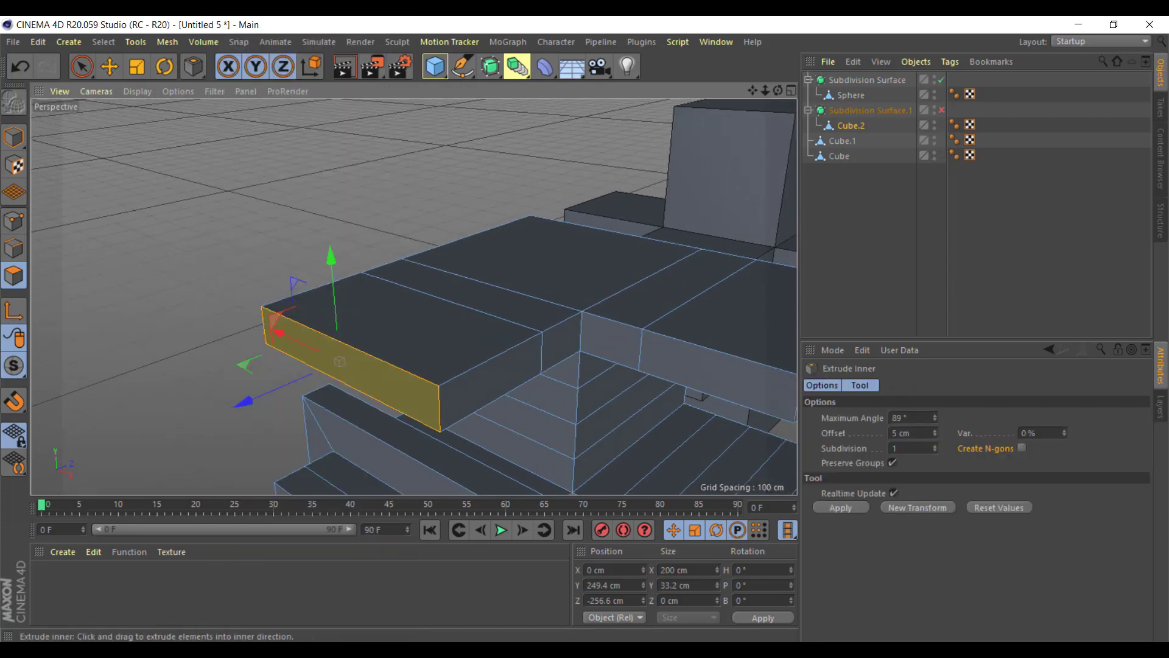
mouse_move(319, 361)
mouse_down()
mouse_move(353, 361)
mouse_move(341, 360)
mouse_up()
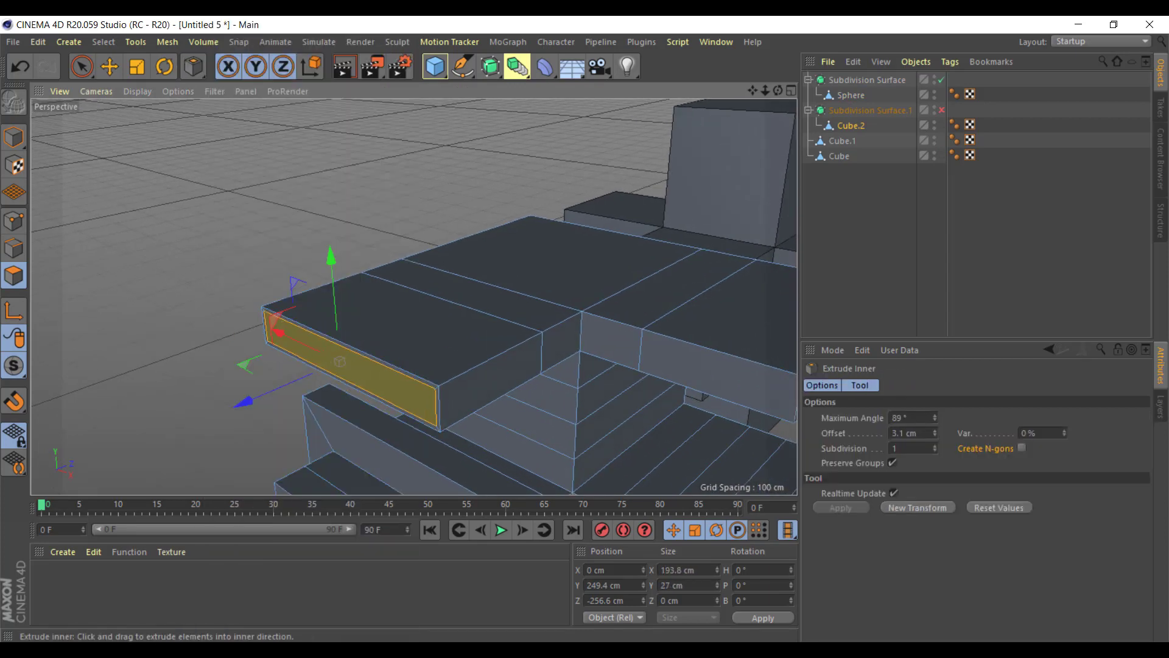
alt+drag(469, 420, 254, 349)
right_click(183, 281)
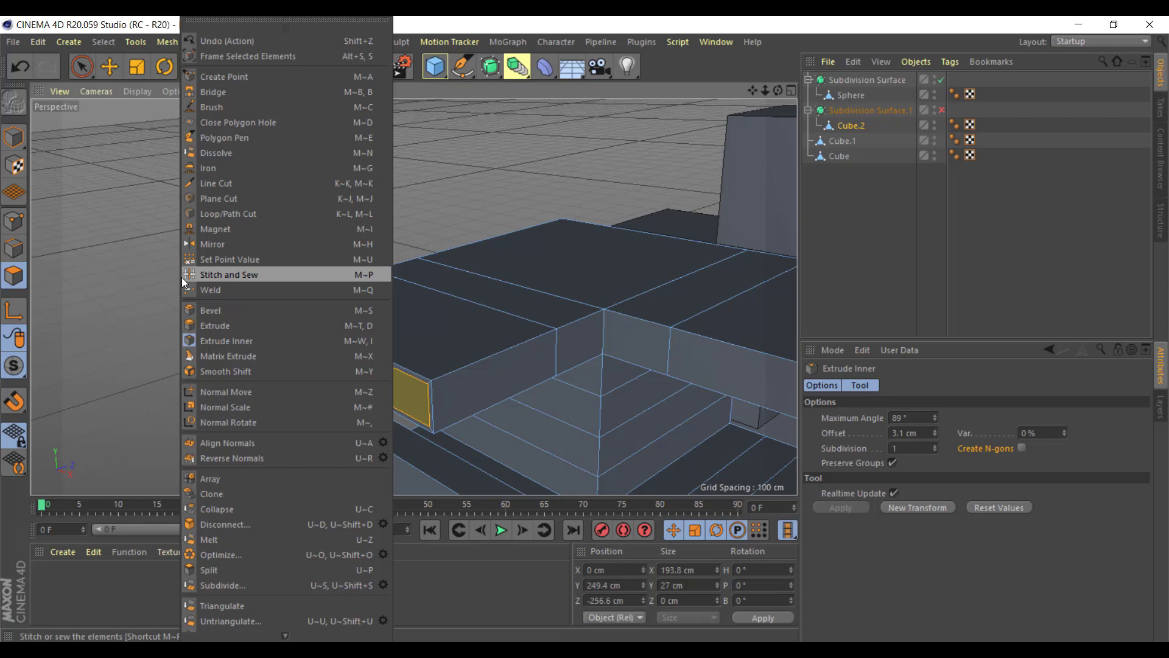
alt+drag(103, 263, 491, 411)
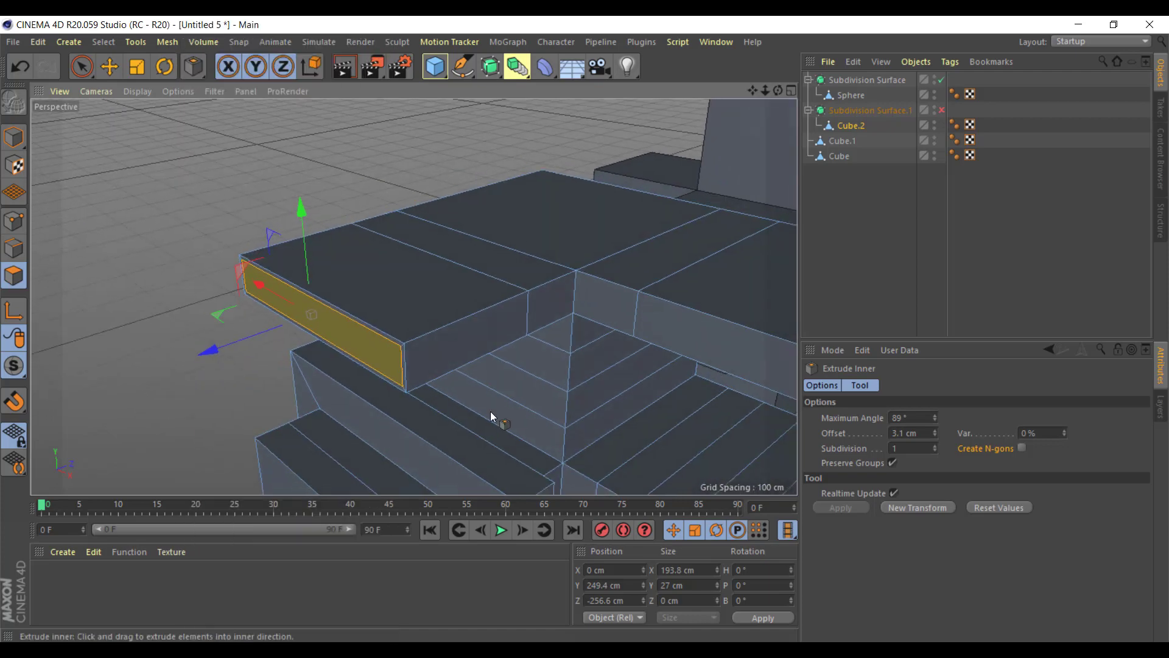
click(942, 109)
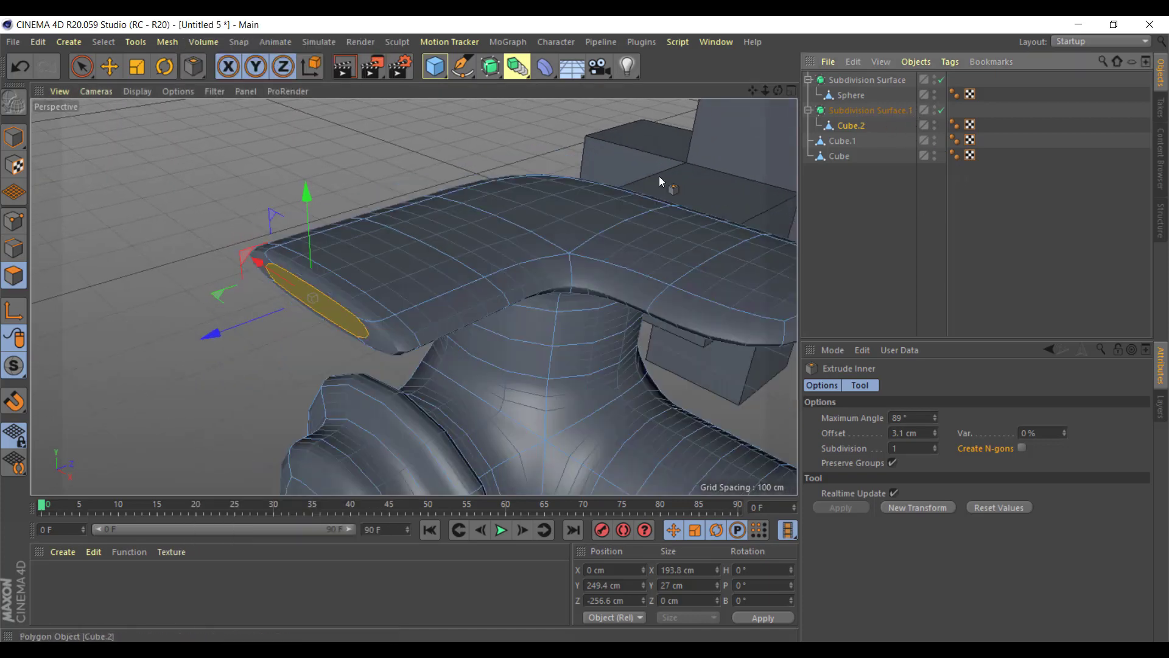
mouse_move(659, 177)
alt+mouse_down()
mouse_move(152, 225)
mouse_move(365, 404)
mouse_move(325, 399)
mouse_move(325, 366)
mouse_move(216, 298)
mouse_move(626, 319)
mouse_move(675, 299)
mouse_move(622, 309)
mouse_move(567, 433)
mouse_move(499, 390)
mouse_move(390, 353)
alt+mouse_up()
scroll(152, 225, up, 2)
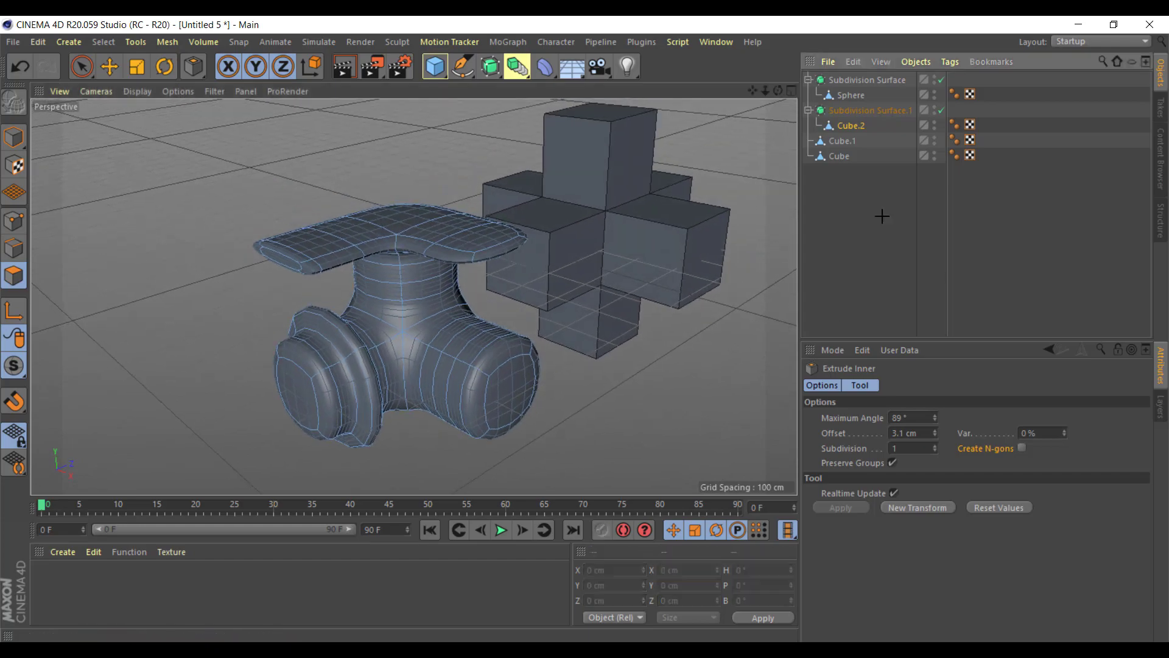
click(881, 217)
Zoom out to frame the flanged cube, cube crosses and spiky hemisphere together
mouse_move(659, 313)
alt+mouse_down()
mouse_move(685, 364)
mouse_move(690, 345)
mouse_move(639, 353)
alt+mouse_up()
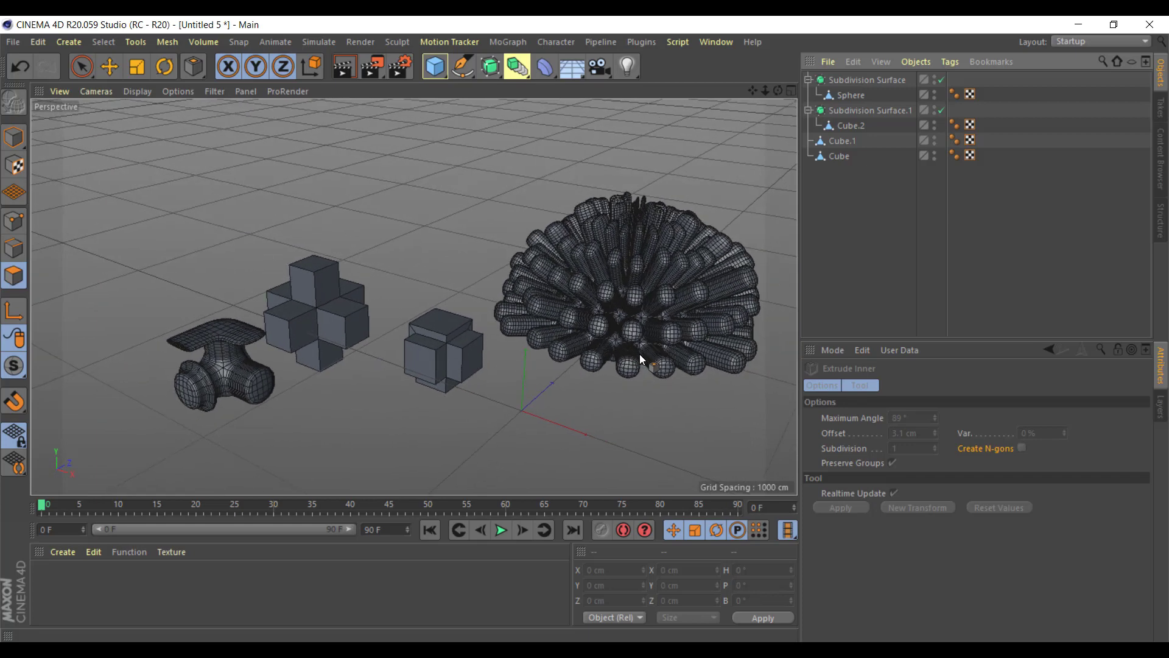